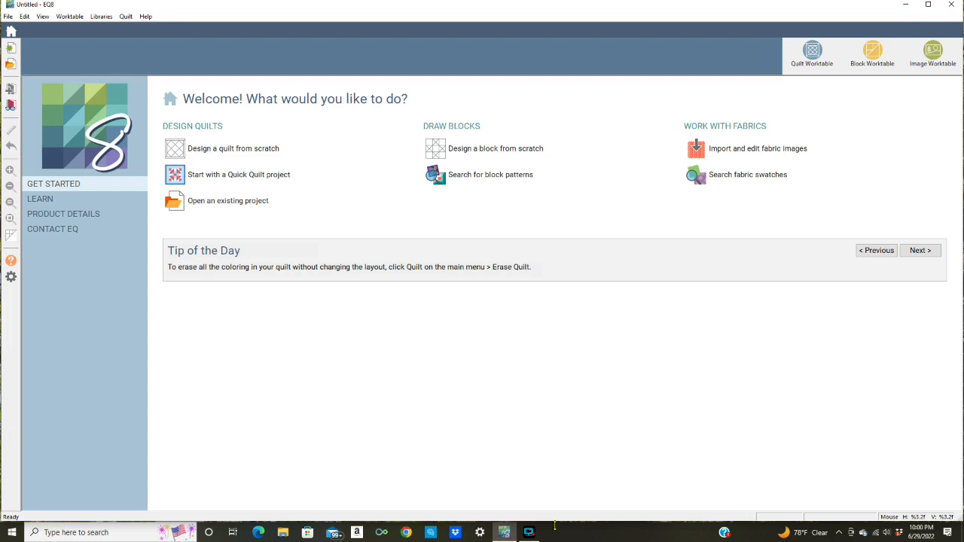
Step: Start a quilt from scratch with a horizontal layout and set its blocks to an equal width and height of 8.000
click(191, 153)
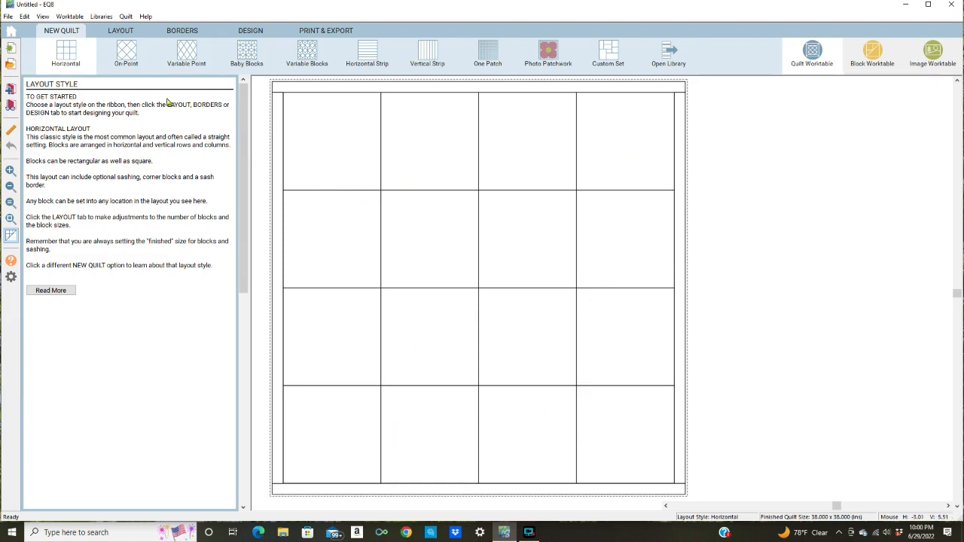
click(122, 31)
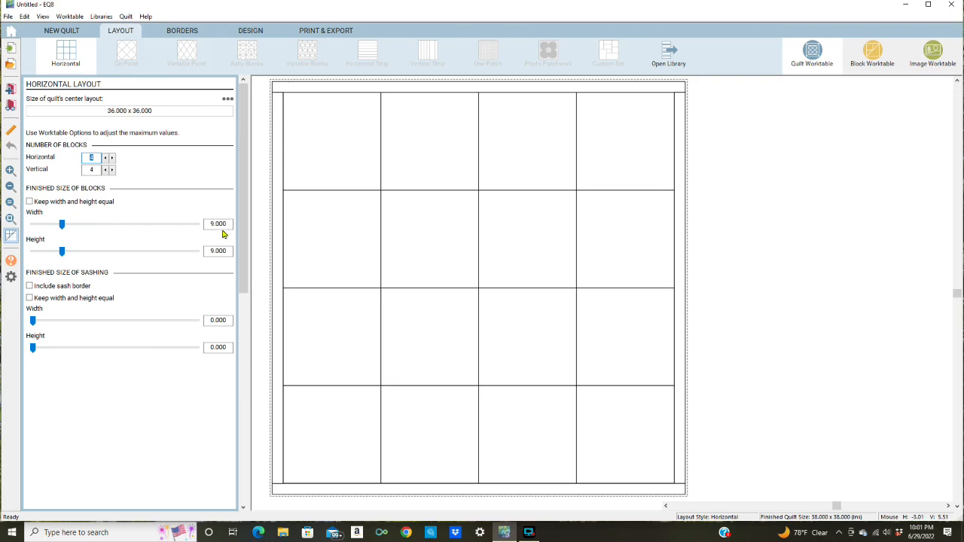
click(30, 202)
click(62, 226)
drag(61, 229, 56, 230)
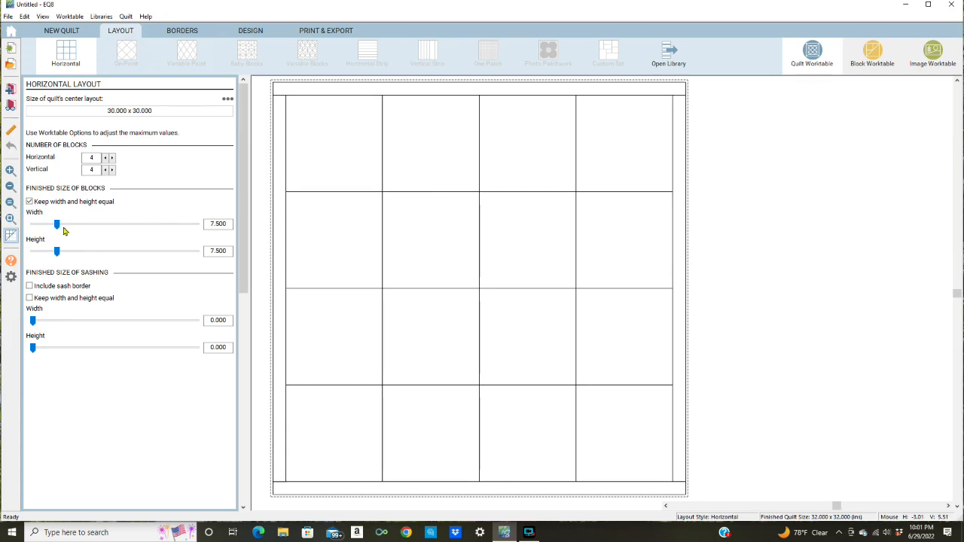
drag(58, 224, 55, 225)
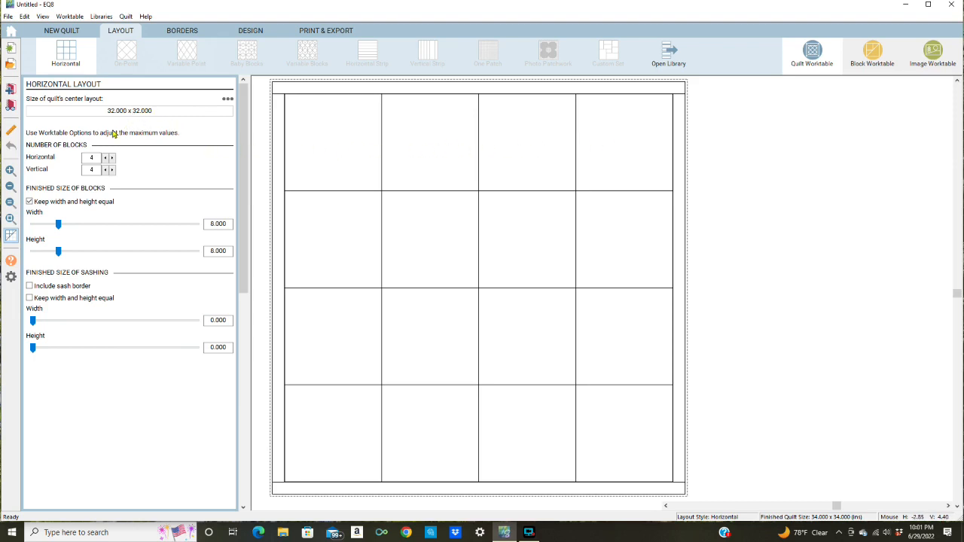
Step: Set the first border to 2.000 on all sides and add a second border of 4.000 around it
click(182, 31)
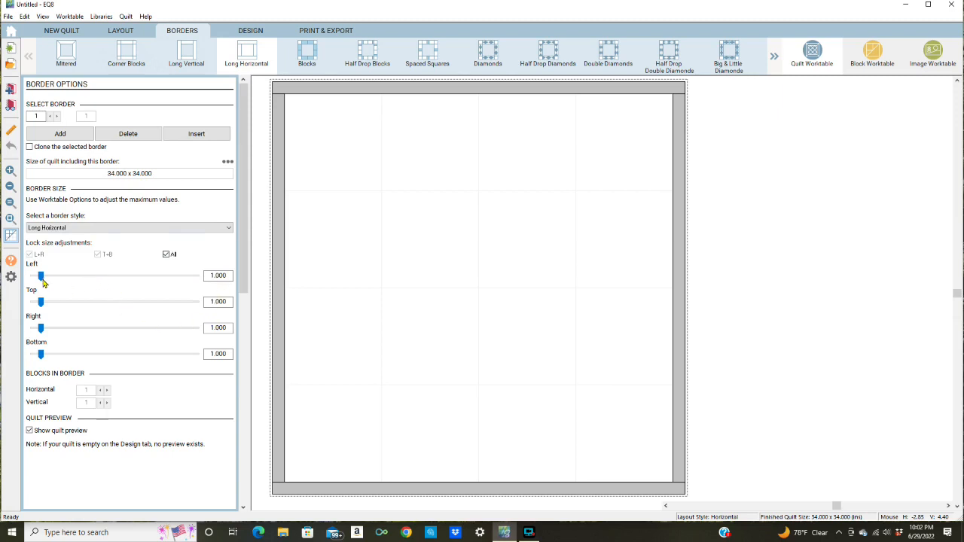
drag(41, 276, 49, 276)
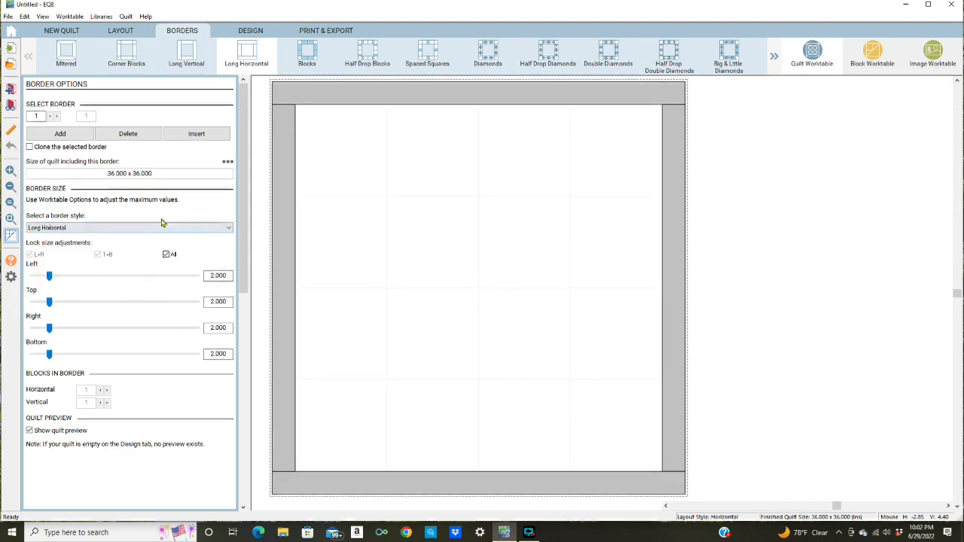
click(64, 135)
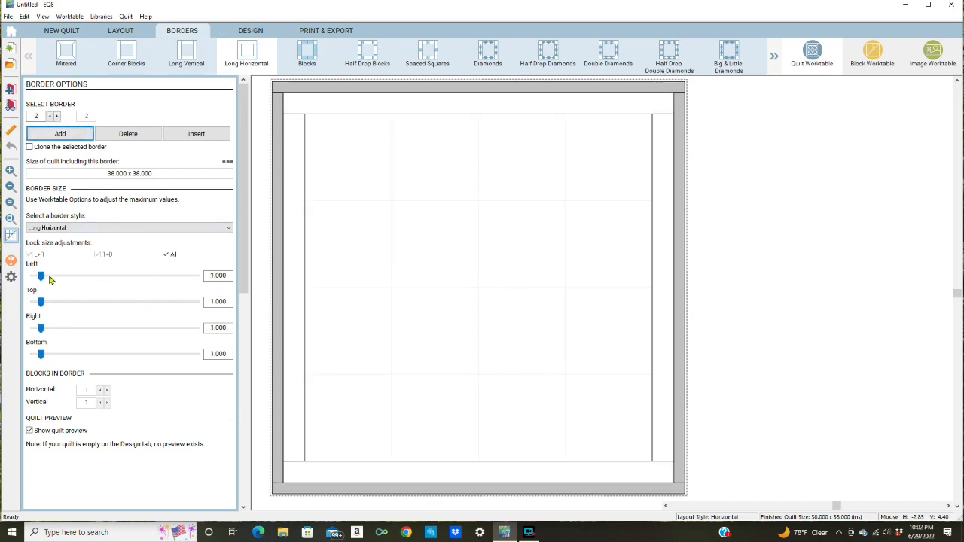
drag(40, 277, 66, 277)
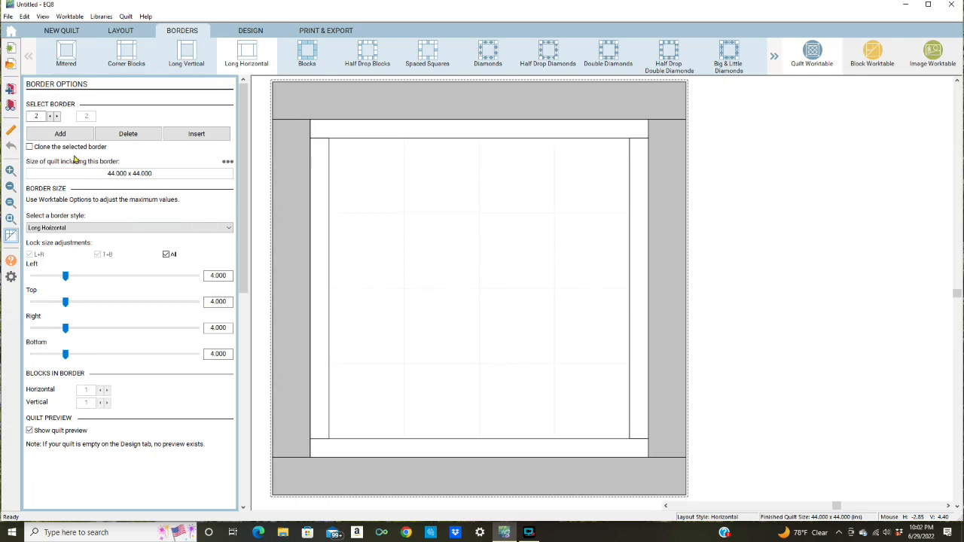
Step: Add a third border of 2.500 on all sides in the Mitered style, and review the two inner borders' settings
click(51, 136)
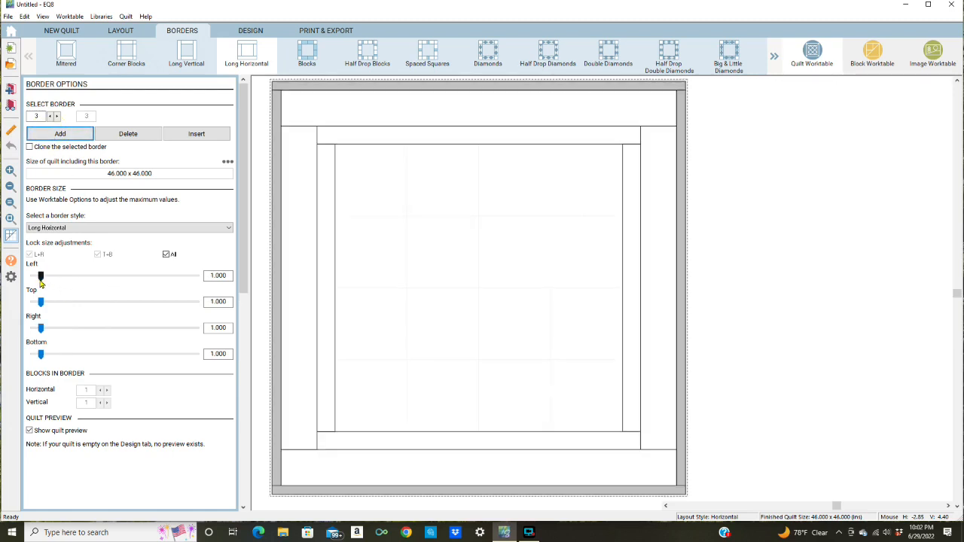
drag(41, 279, 65, 279)
click(63, 278)
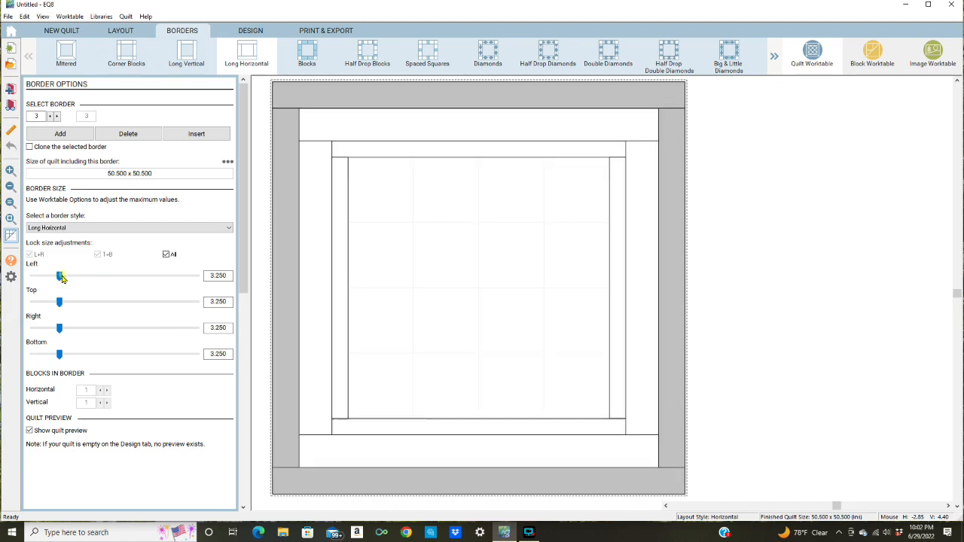
drag(60, 278, 47, 277)
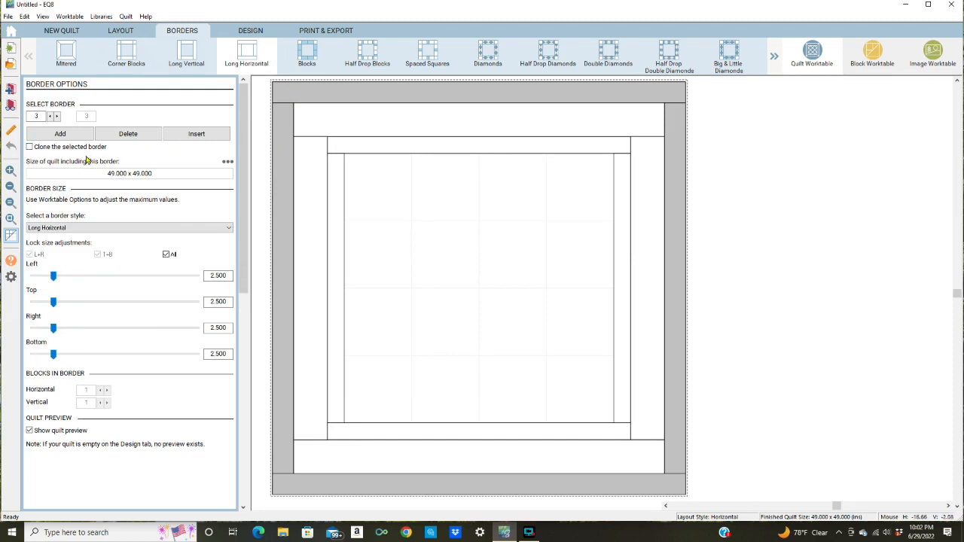
click(67, 58)
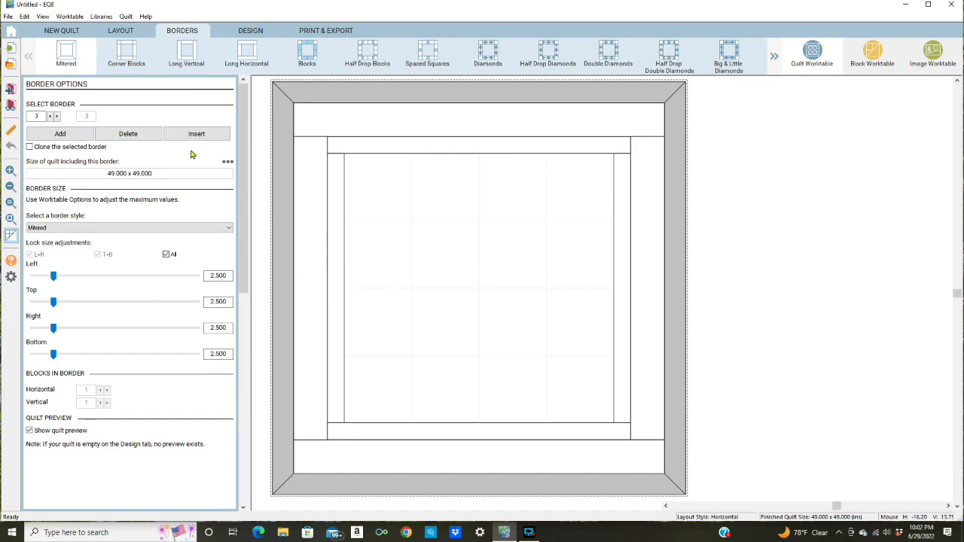
click(319, 122)
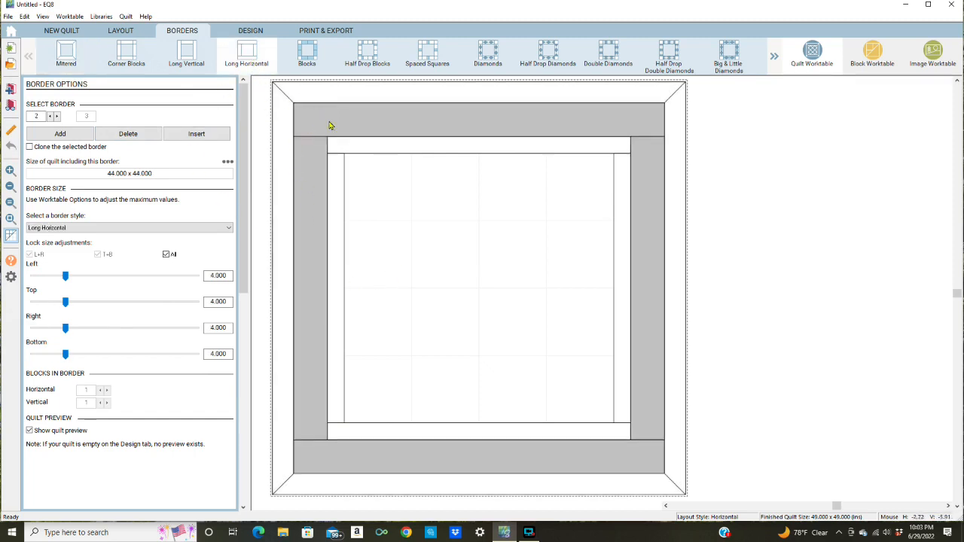
click(354, 146)
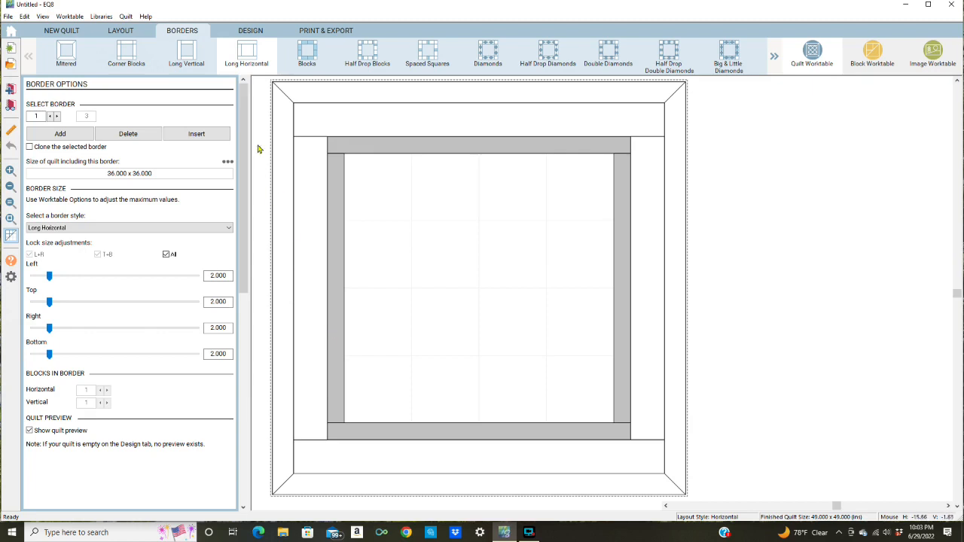
Step: Add the Hovering Hawks block from the 4 Patch Blocks in My Favorite Blocks to the sketchbook
click(251, 31)
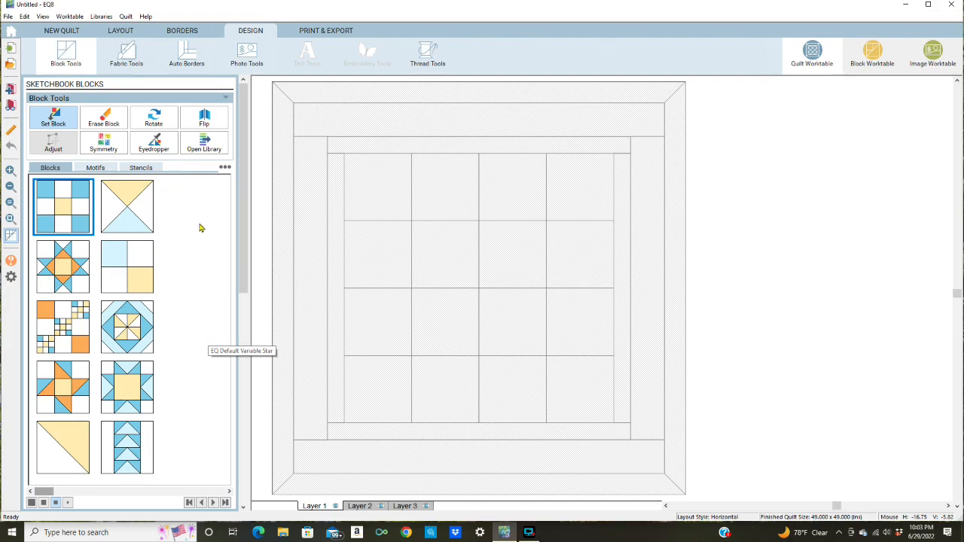
click(207, 148)
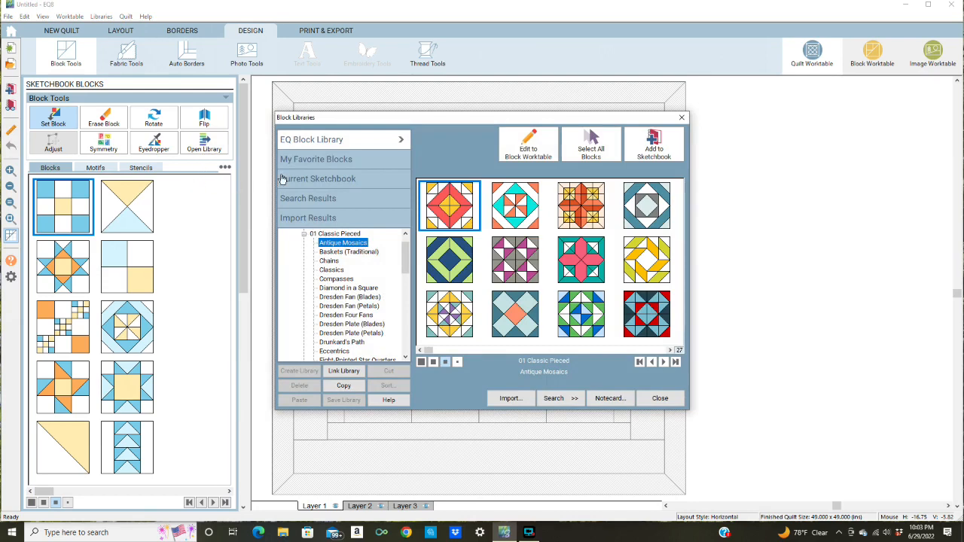
click(345, 161)
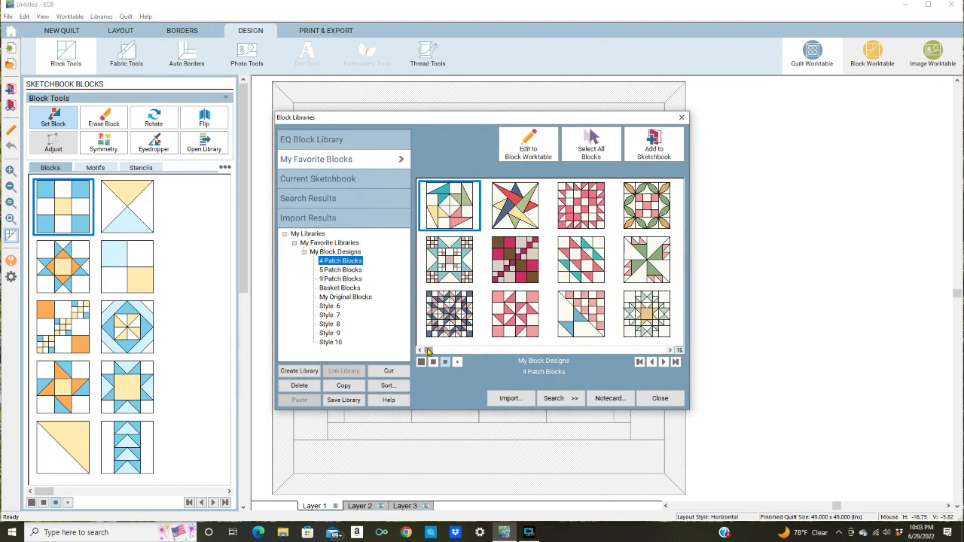
drag(428, 352, 627, 350)
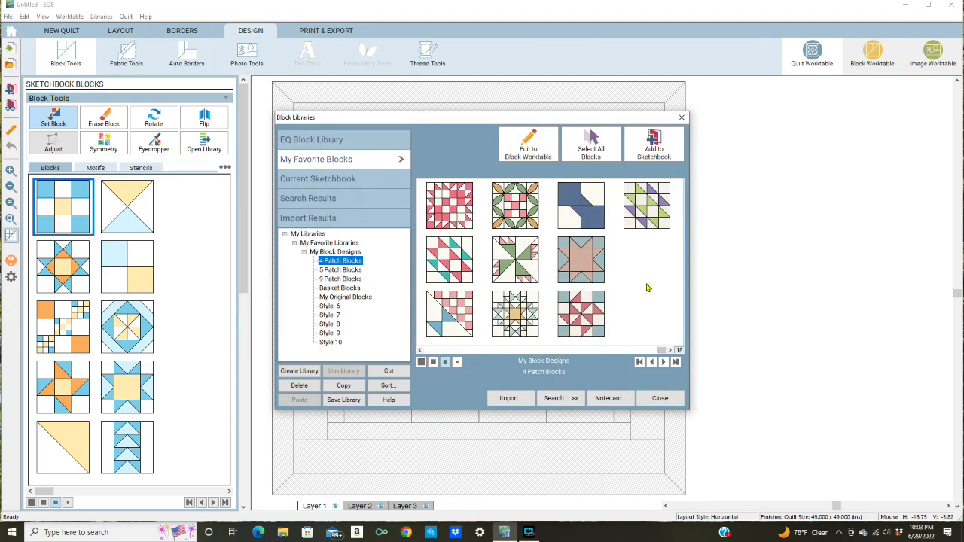
click(655, 218)
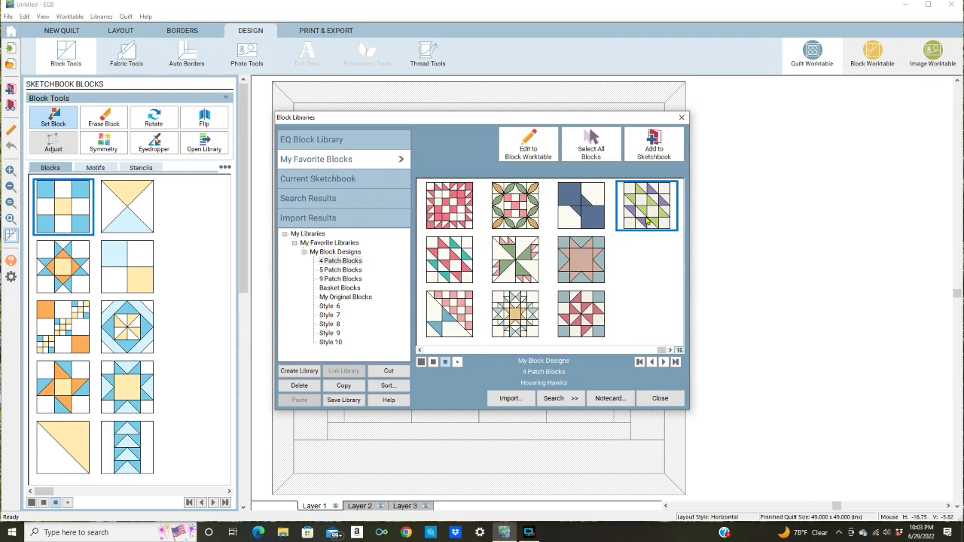
click(655, 147)
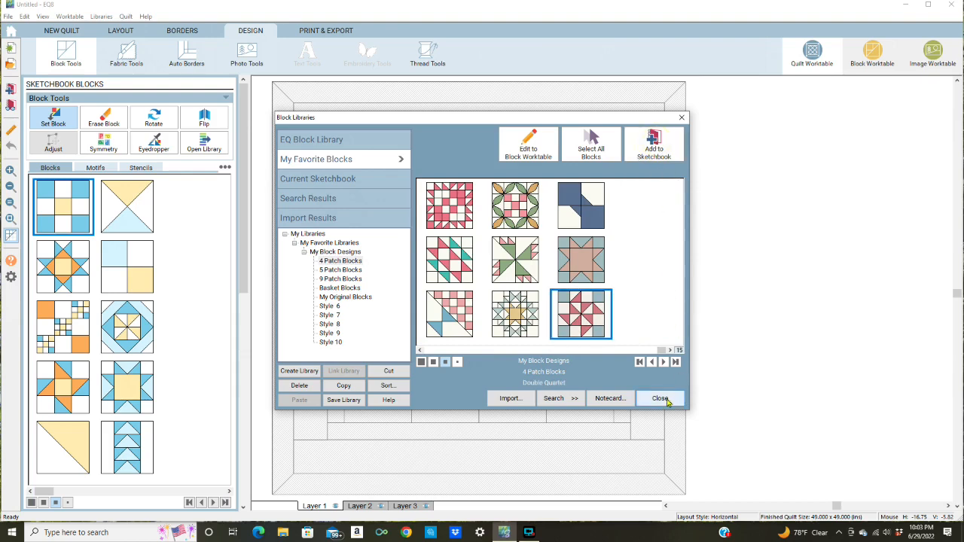
click(667, 399)
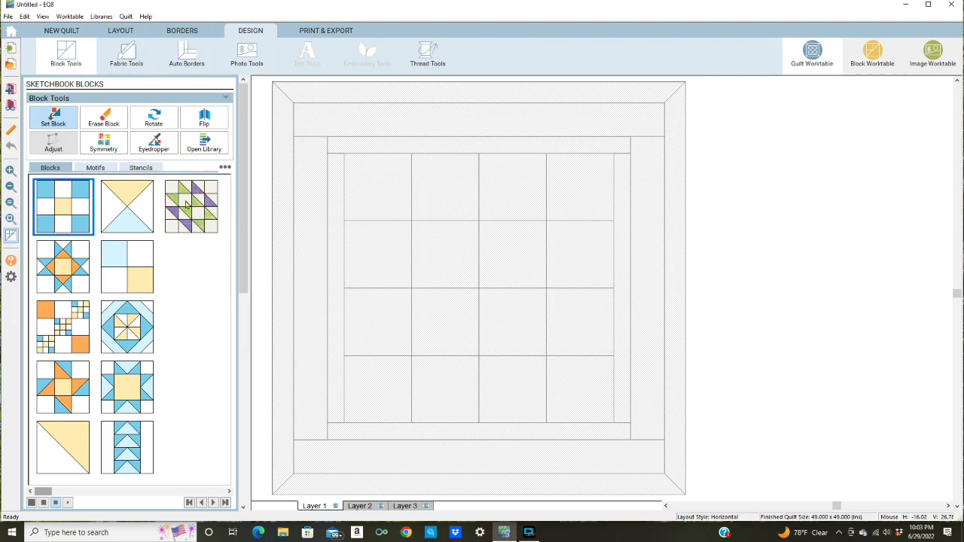
Step: Set the Hovering Hawks block into all 16 spaces of the quilt's four-by-four center layout
click(187, 204)
click(376, 185)
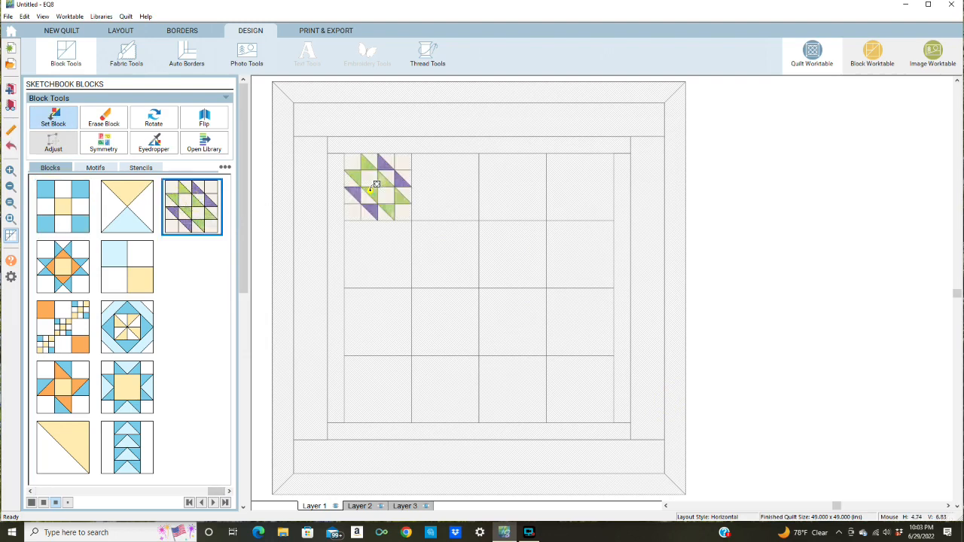
click(442, 197)
click(508, 198)
click(574, 211)
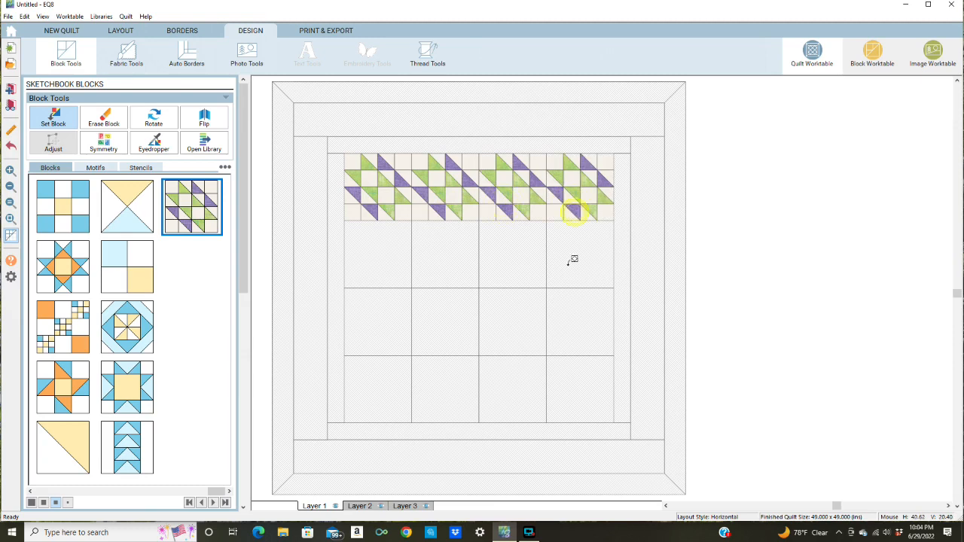
click(569, 265)
click(508, 267)
click(455, 265)
click(393, 265)
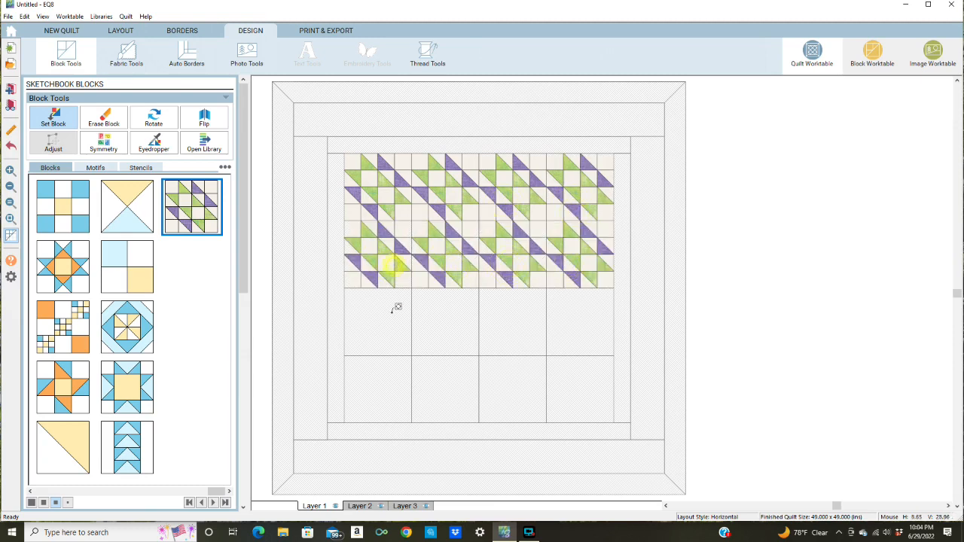
click(393, 310)
click(436, 330)
click(506, 333)
click(563, 334)
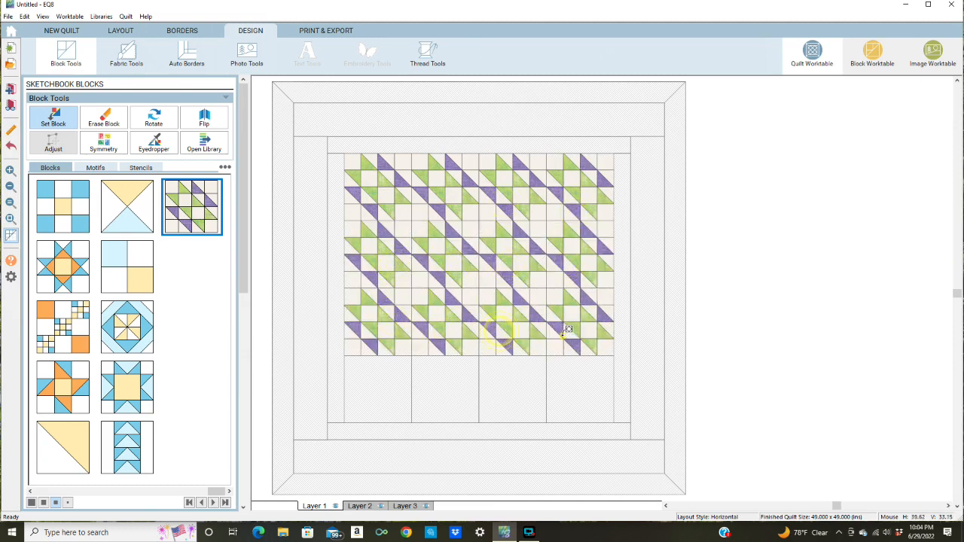
click(580, 385)
click(506, 388)
click(440, 386)
click(379, 385)
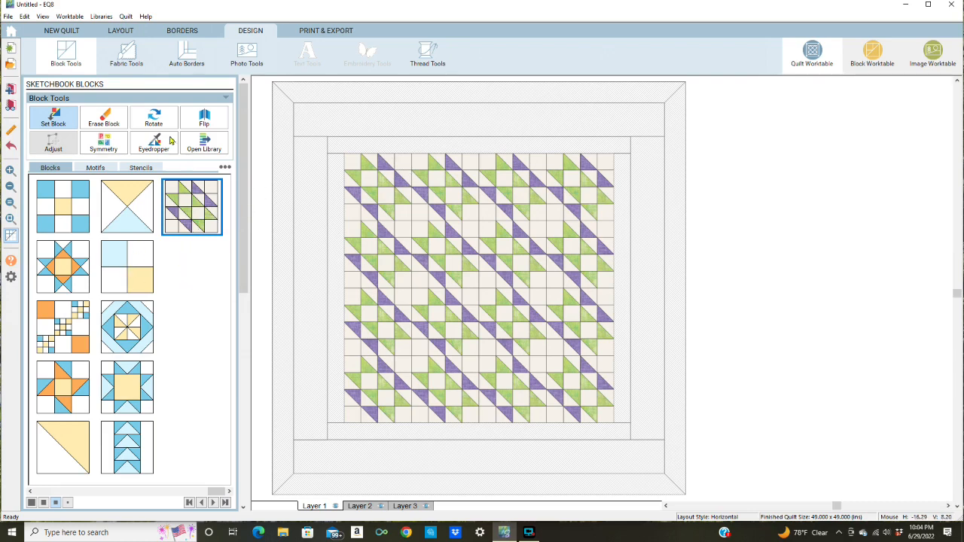
Step: Look through the sketchbook fabrics, then display RJR-The Jinny Beyer Palette from Manufacturer Basics in the fabric library
click(126, 60)
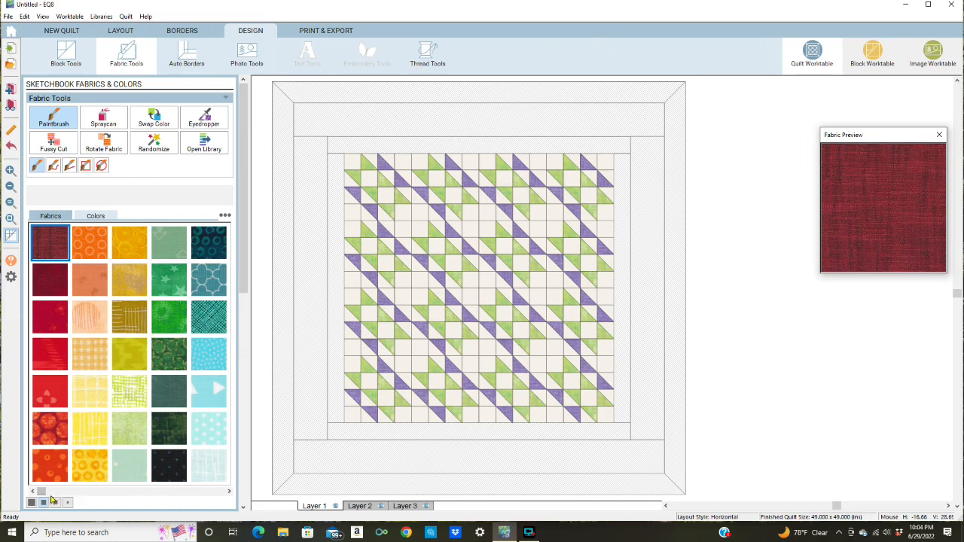
drag(41, 491, 239, 488)
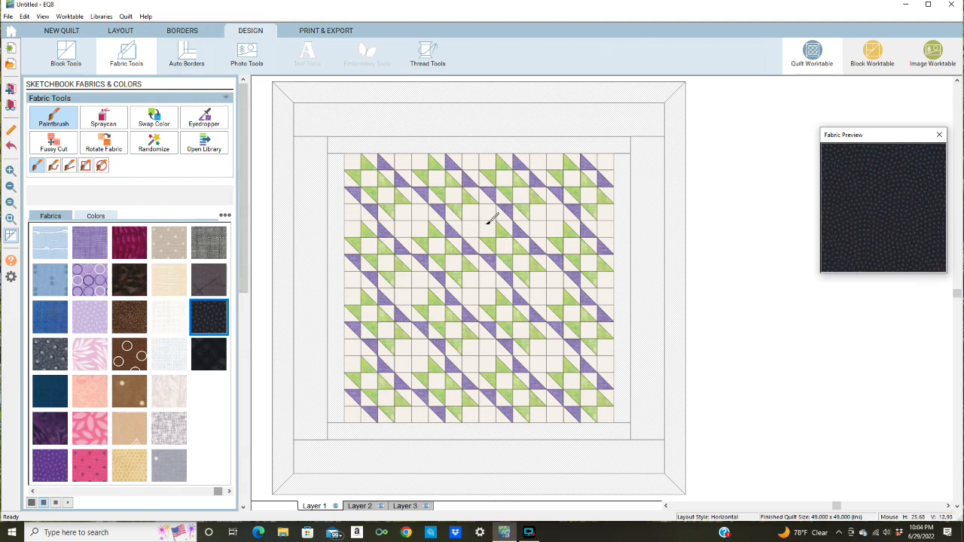
click(204, 149)
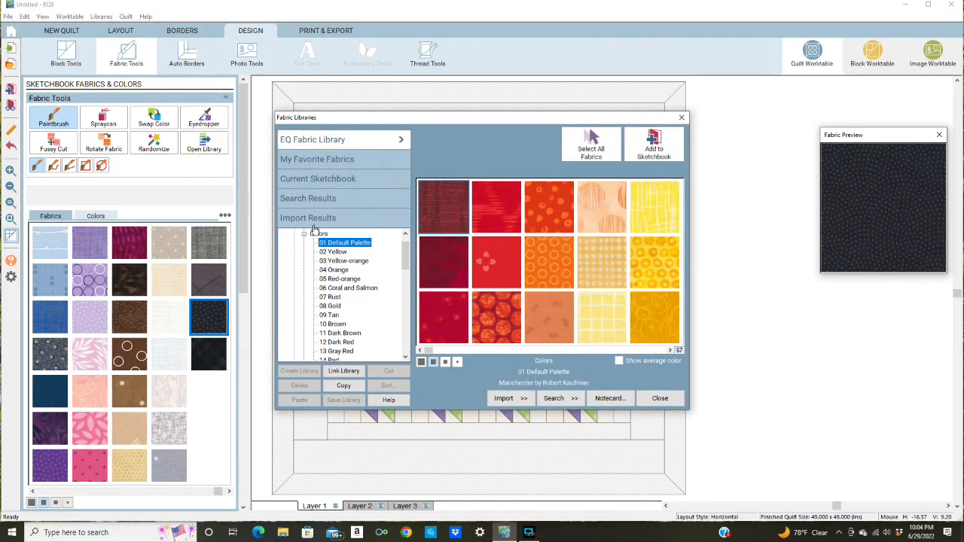
drag(407, 257, 404, 339)
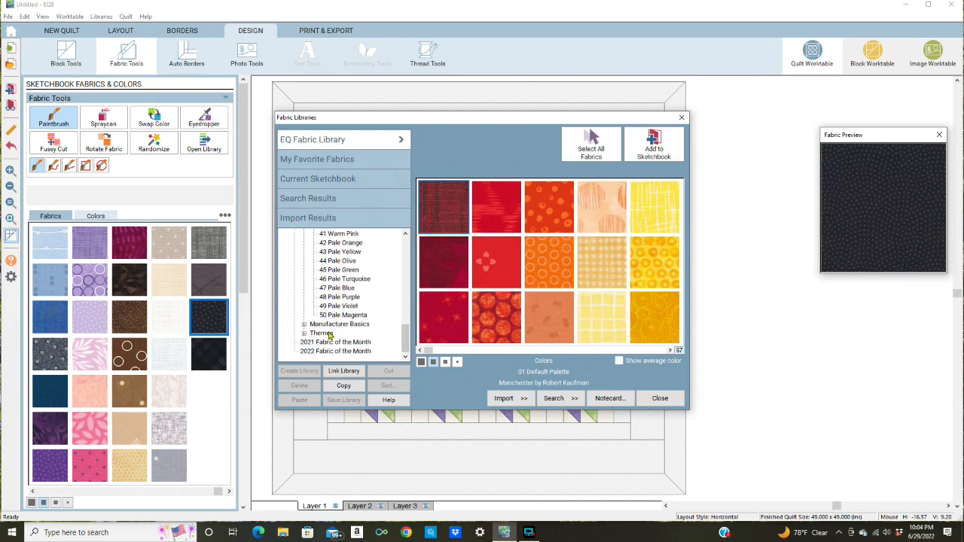
click(304, 324)
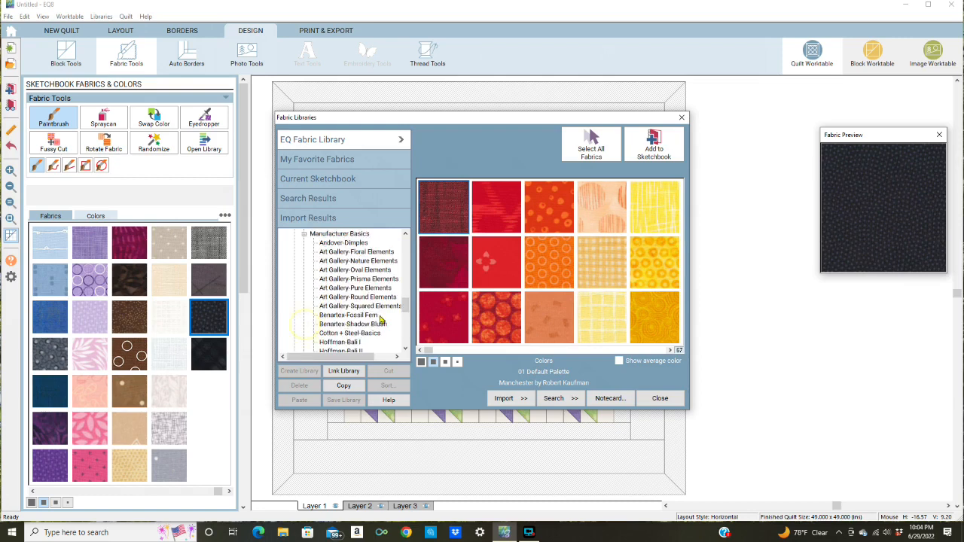
drag(406, 308, 405, 333)
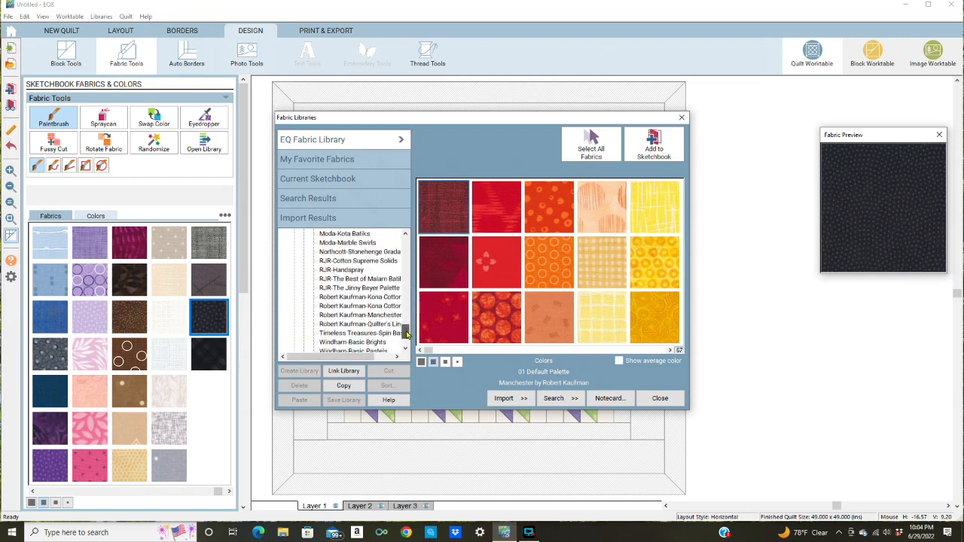
click(371, 290)
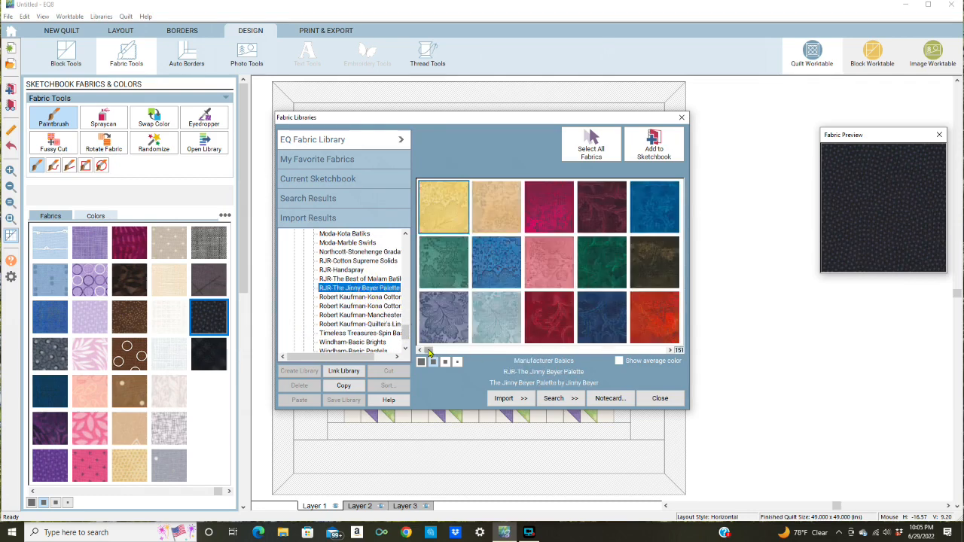
Step: Add the white floral fabric from the Jinny Beyer palette to the sketchbook and select it as the current fabric
drag(428, 350, 611, 360)
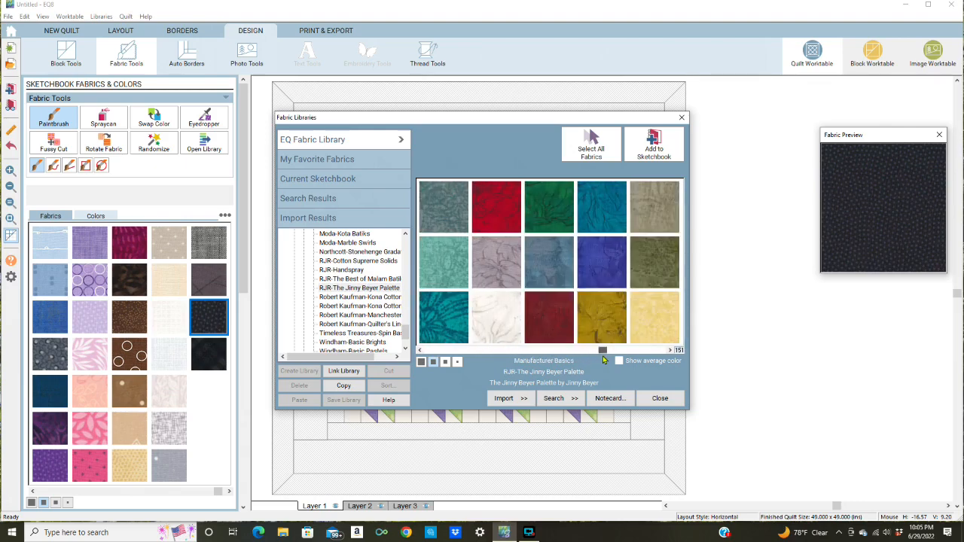
click(500, 322)
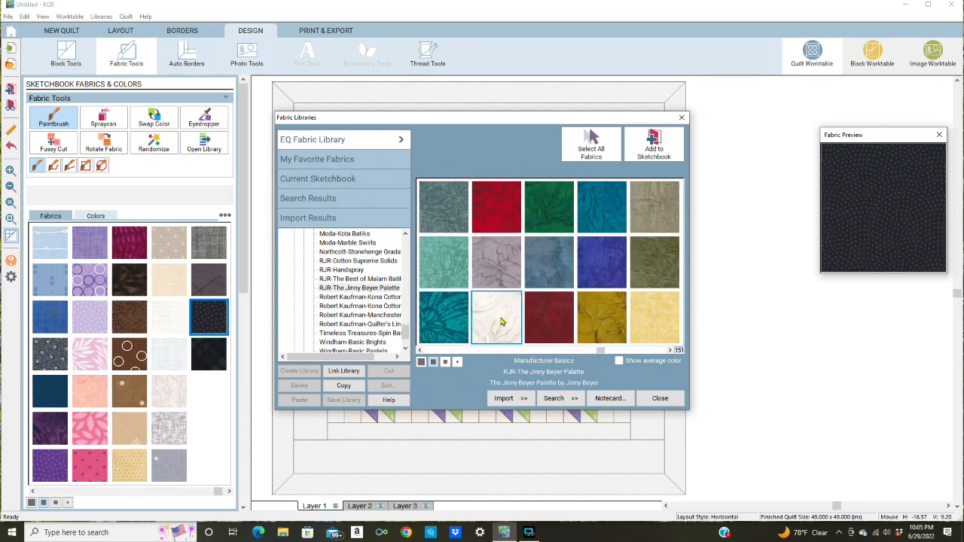
click(663, 148)
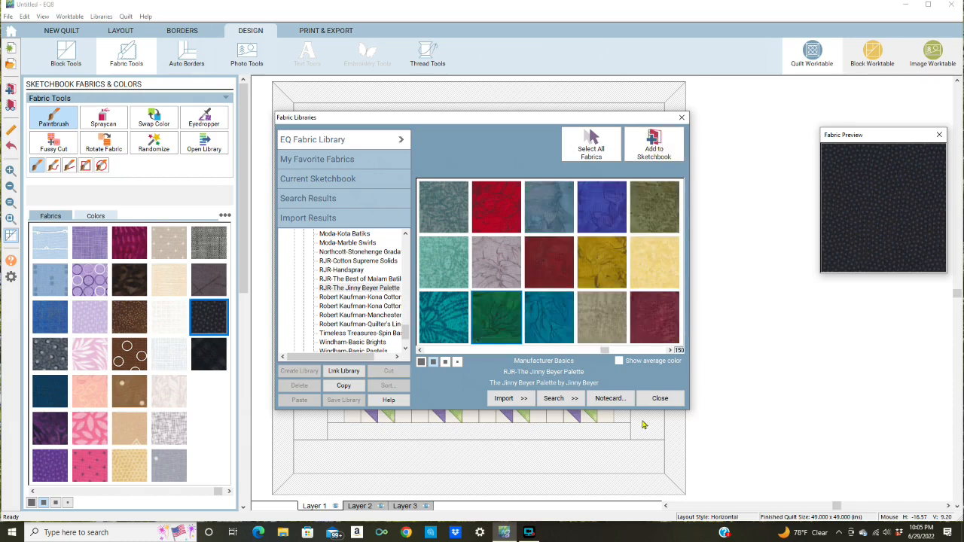
click(660, 398)
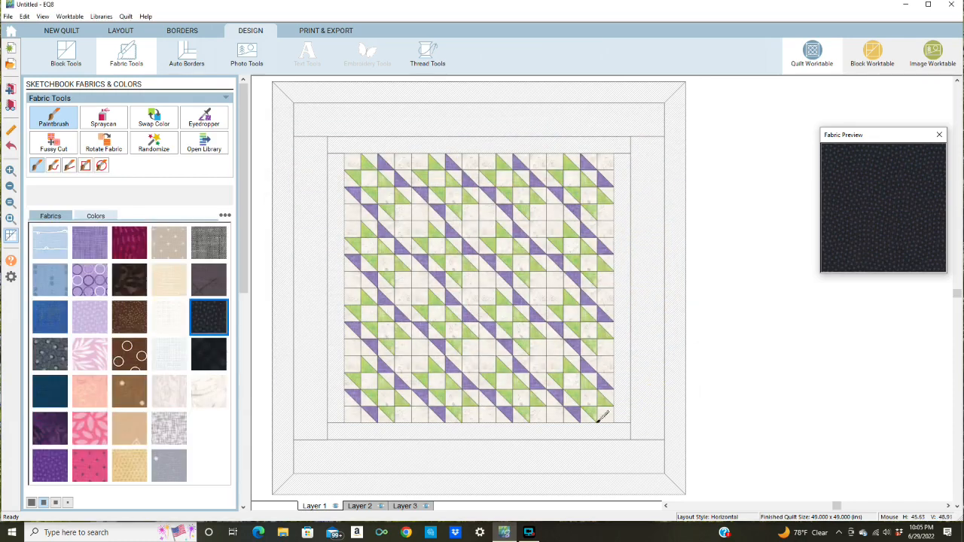
click(212, 393)
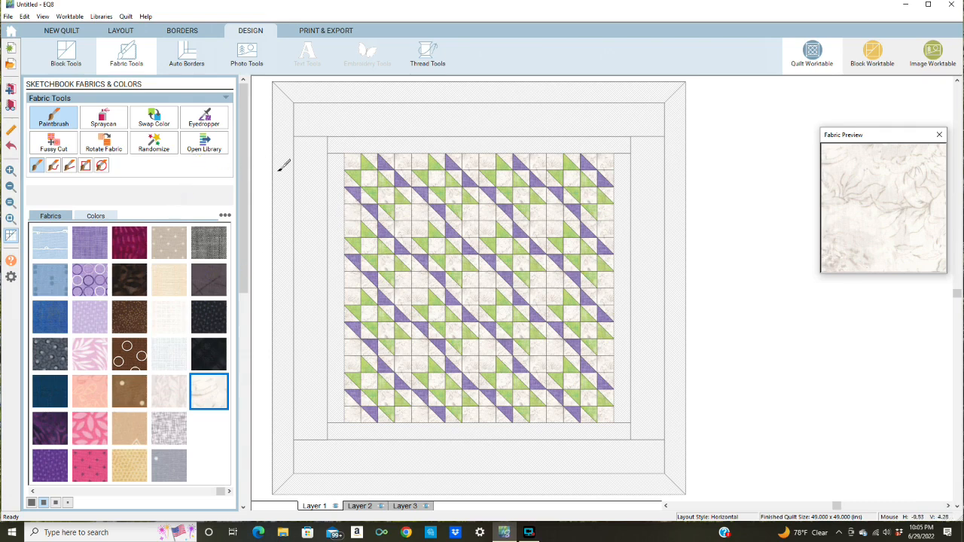
Step: Sample the purple fabric from a block with the Eyedropper and paint all four sides of the innermost border with it
click(204, 120)
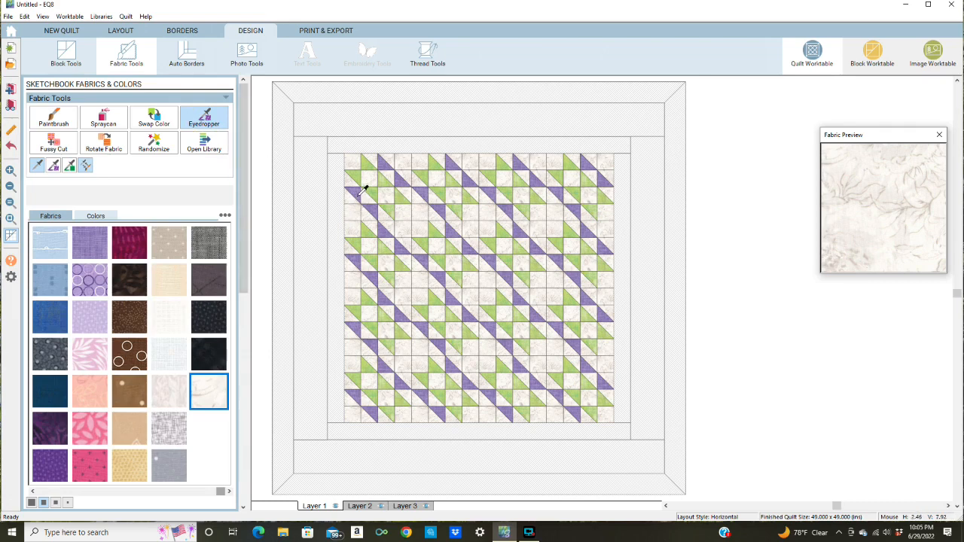
click(359, 189)
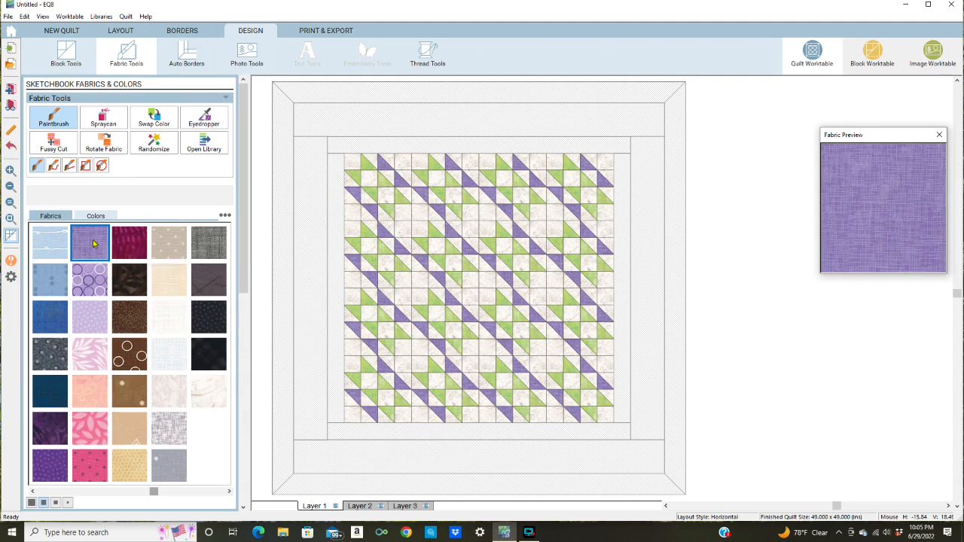
click(340, 147)
click(335, 162)
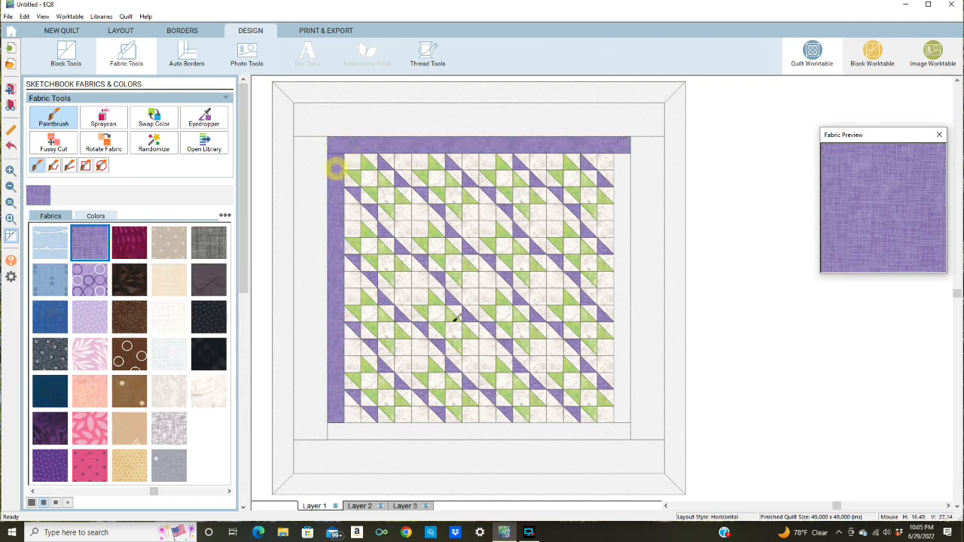
click(622, 413)
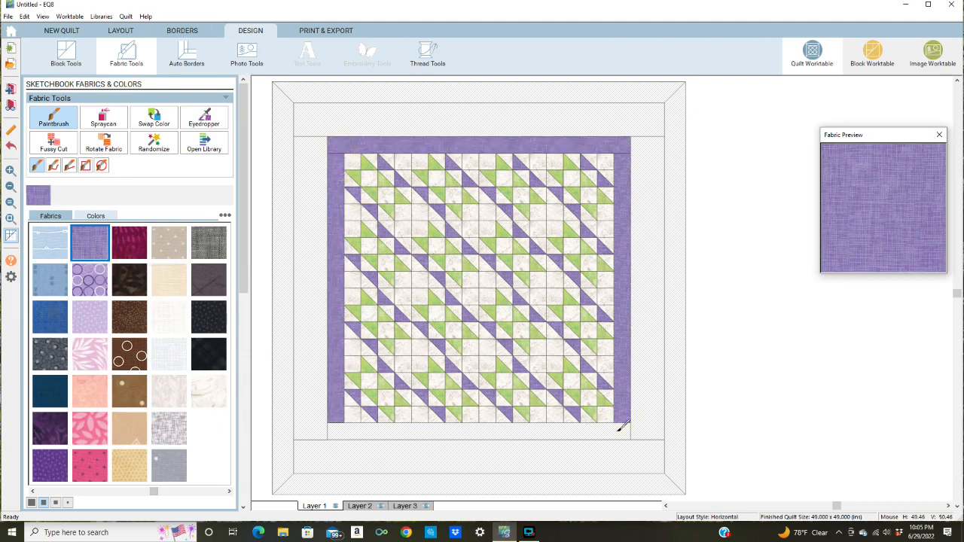
click(619, 431)
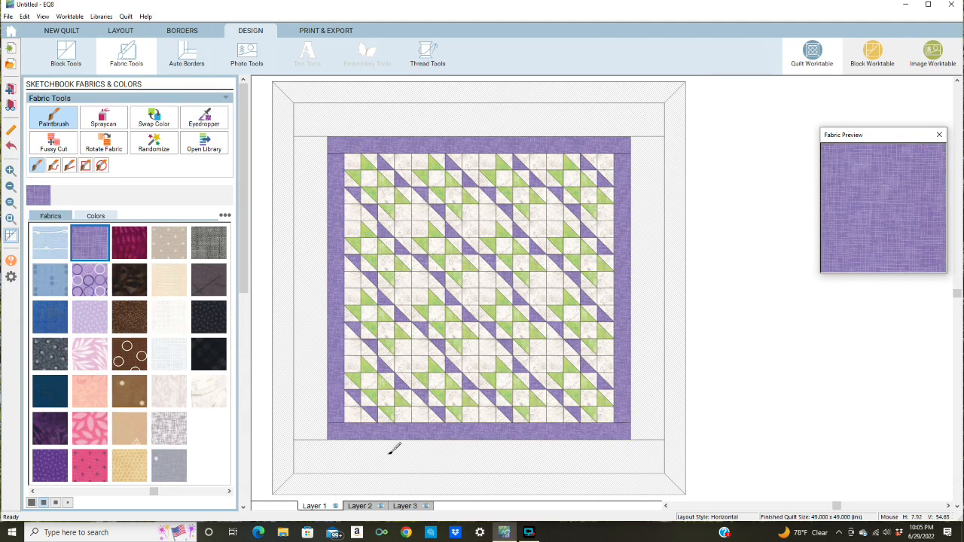
Step: Sample the blocks' green fabric with the Eyedropper and paint all four sides of the middle border with it
click(201, 126)
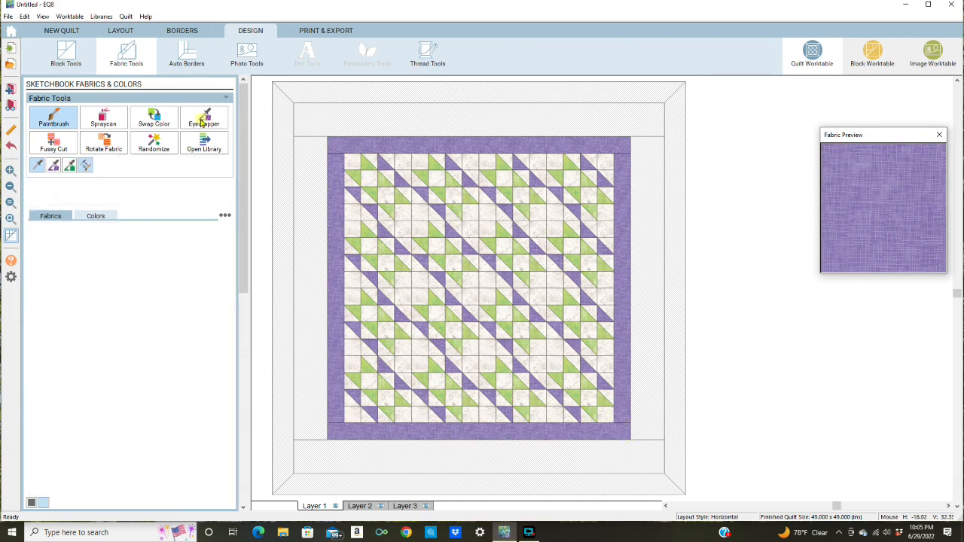
click(403, 198)
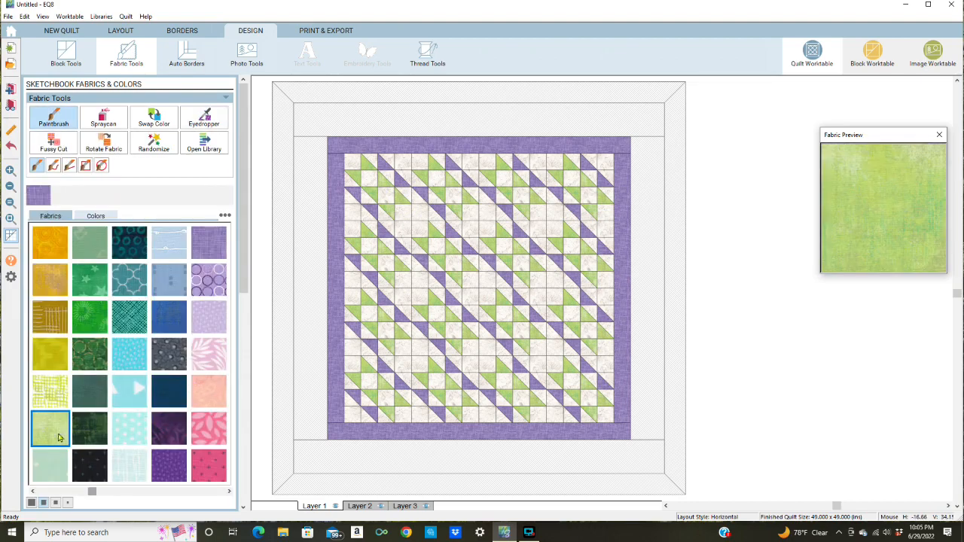
click(318, 118)
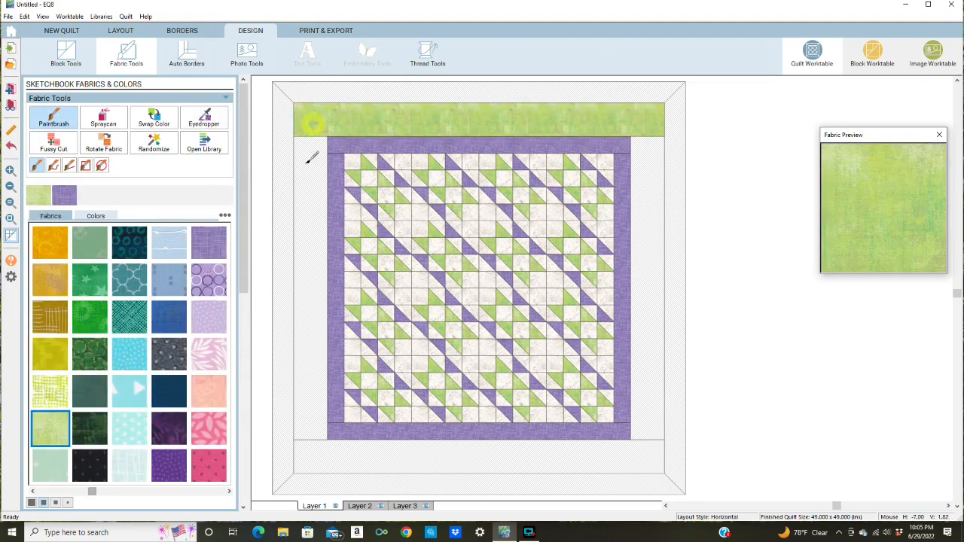
click(307, 164)
click(640, 411)
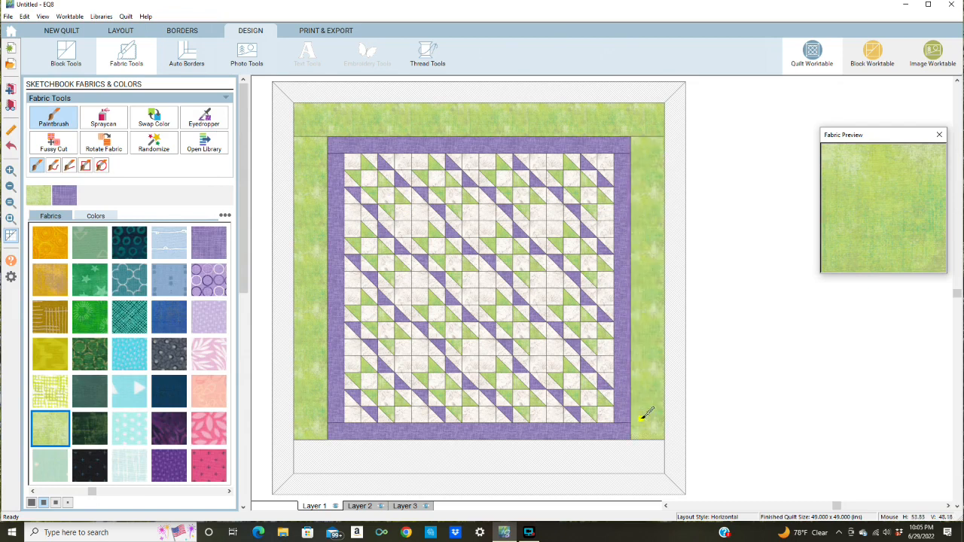
click(625, 456)
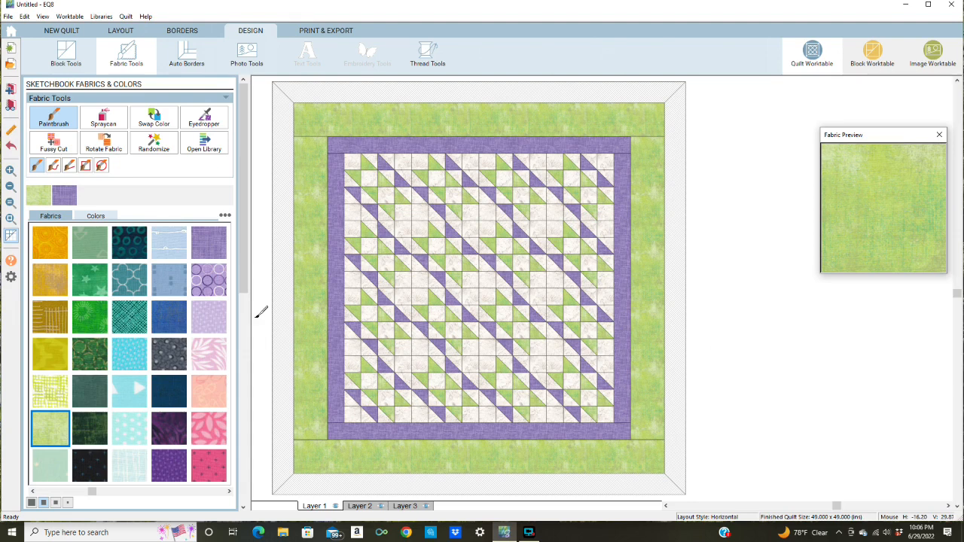
Step: Paint all four sides of the outer mitered border with the light purple dotted fabric
click(213, 320)
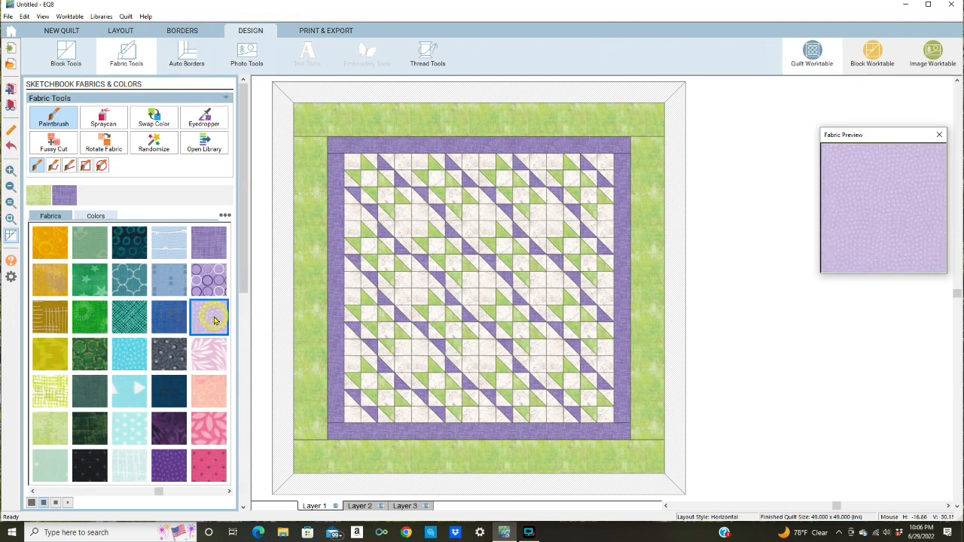
click(299, 94)
click(287, 106)
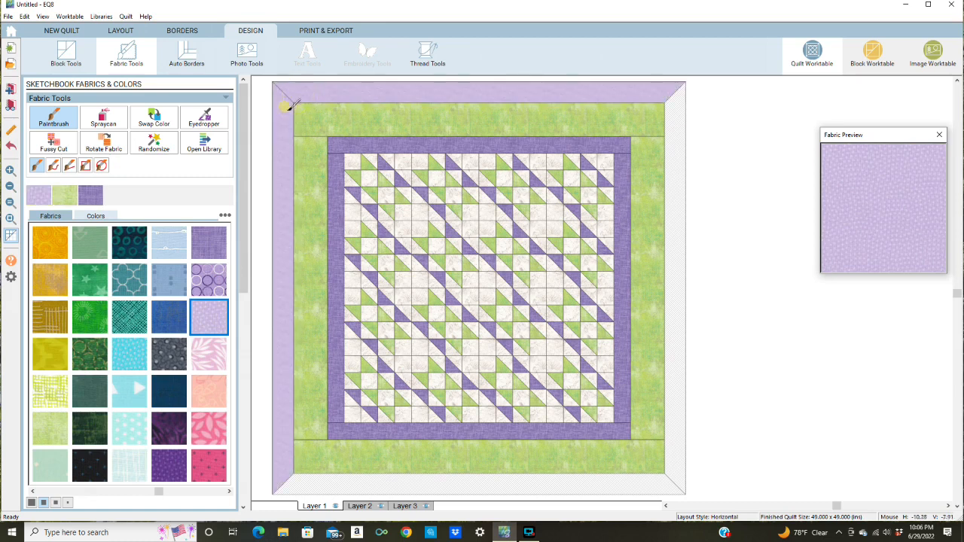
click(673, 465)
click(666, 481)
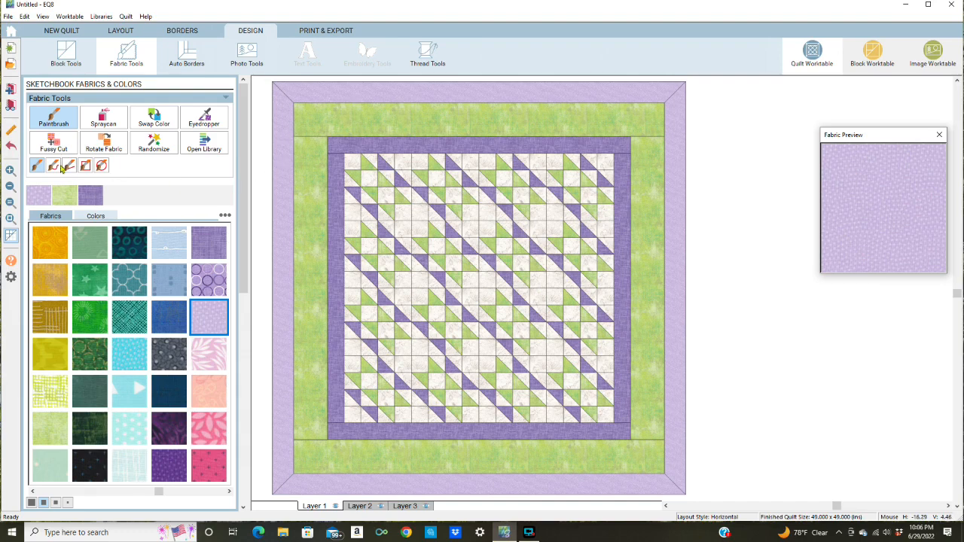
Step: Add the quilt to the project sketchbook and save the project as "Hovering Hawks Quilt EQ8" in the Projects folder
click(10, 89)
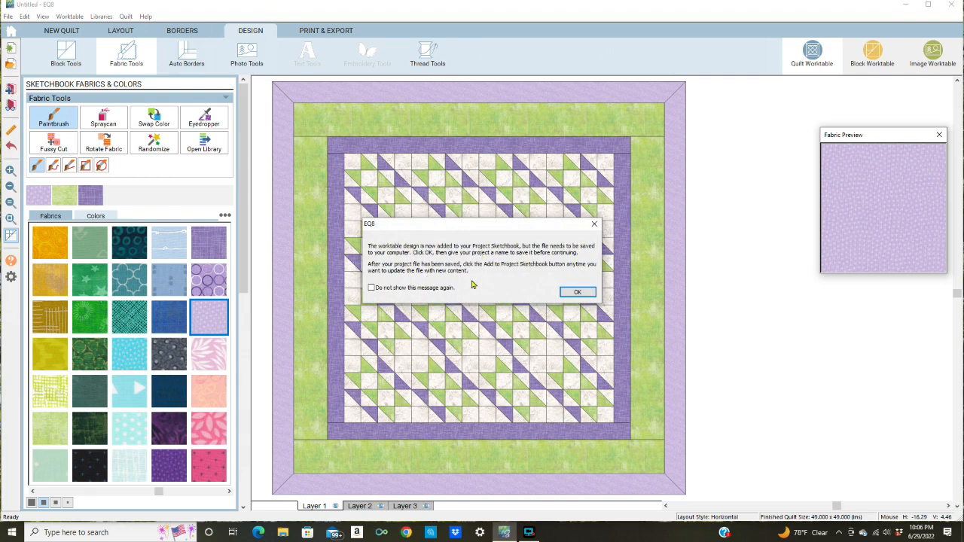
click(561, 292)
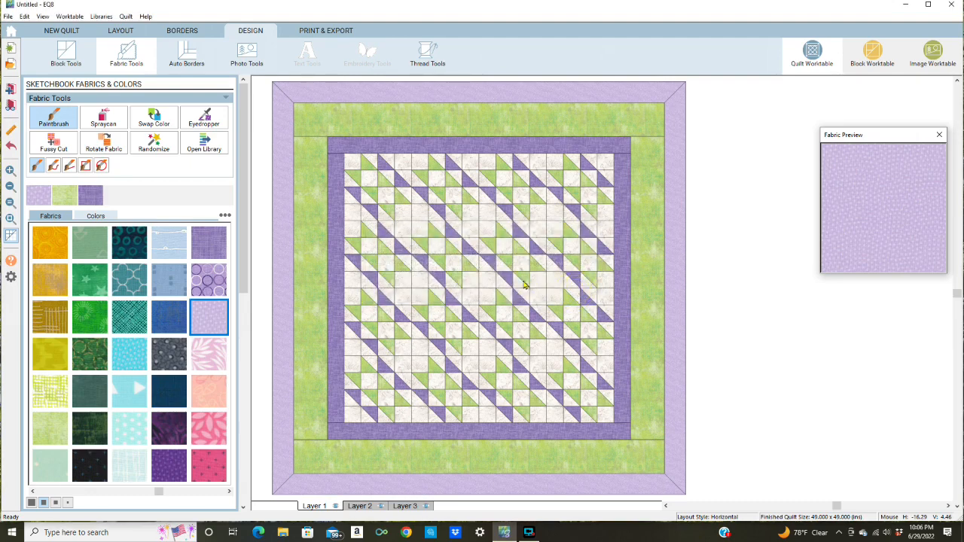
key(ctrl+s)
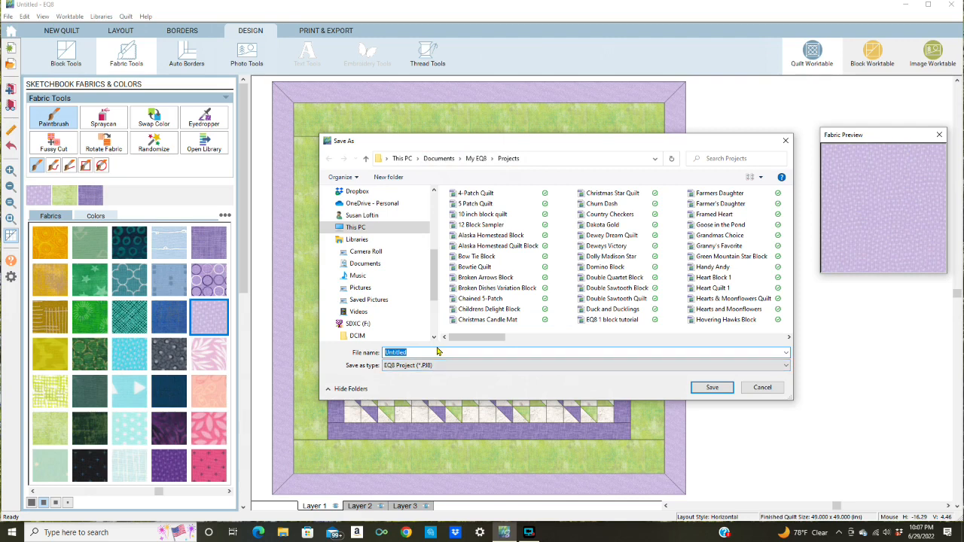
text(Hovering H)
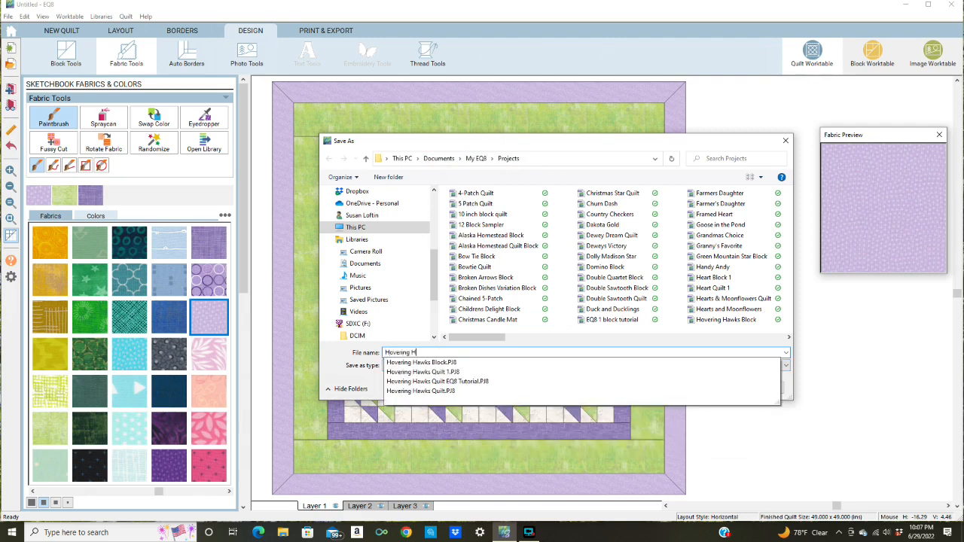
text(awks Quilt)
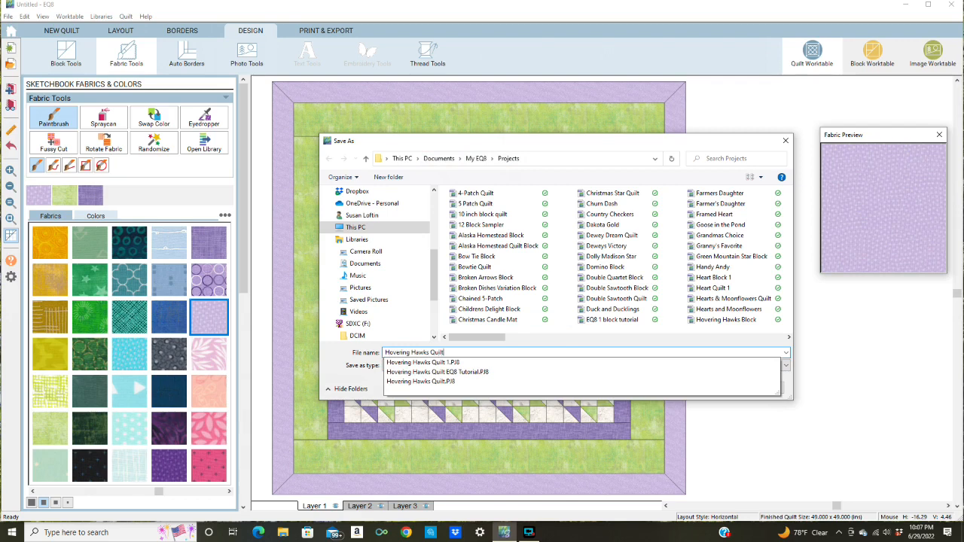
text( EQ8)
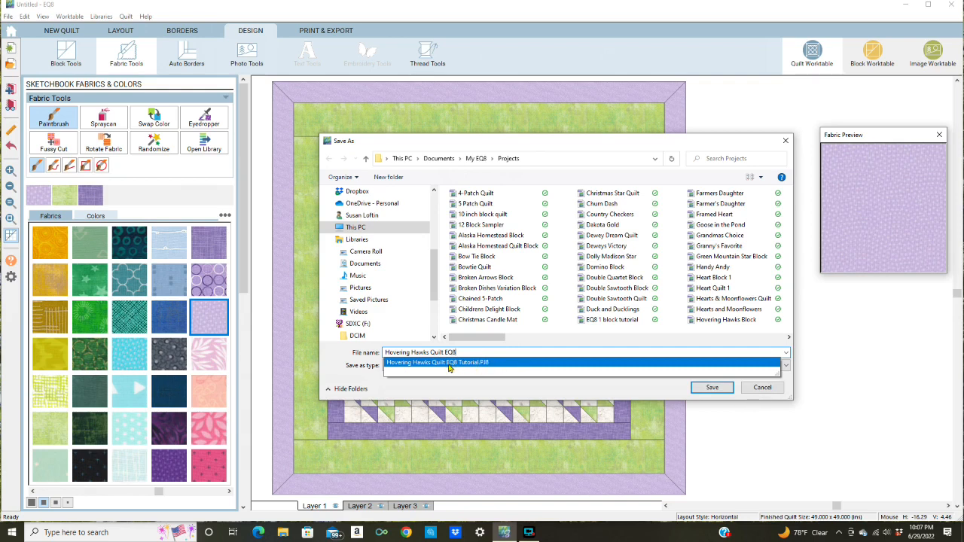
click(711, 388)
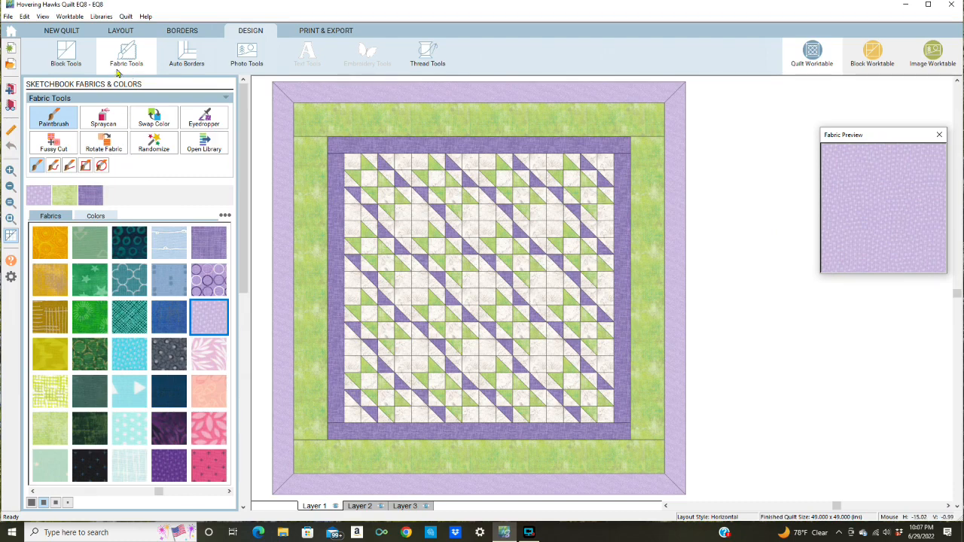
Step: Rotate every other block 90 degrees in a checkerboard, starting with the first row's second block, and add the quilt to the sketchbook
click(67, 54)
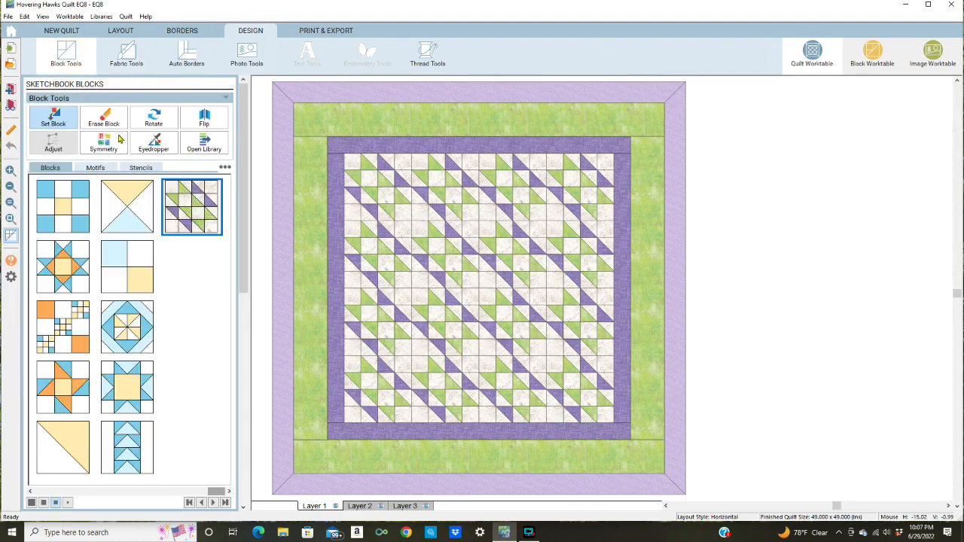
click(153, 116)
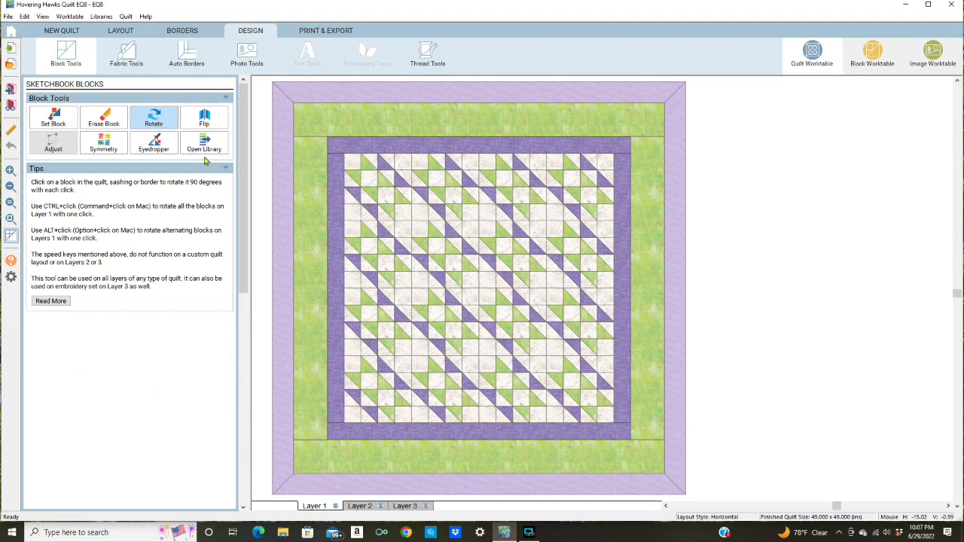
click(452, 185)
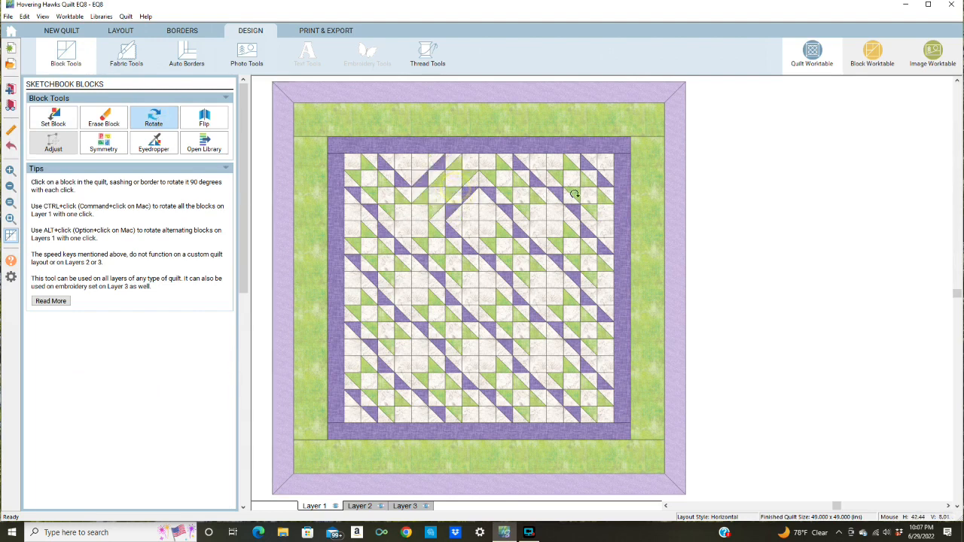
click(579, 194)
click(378, 262)
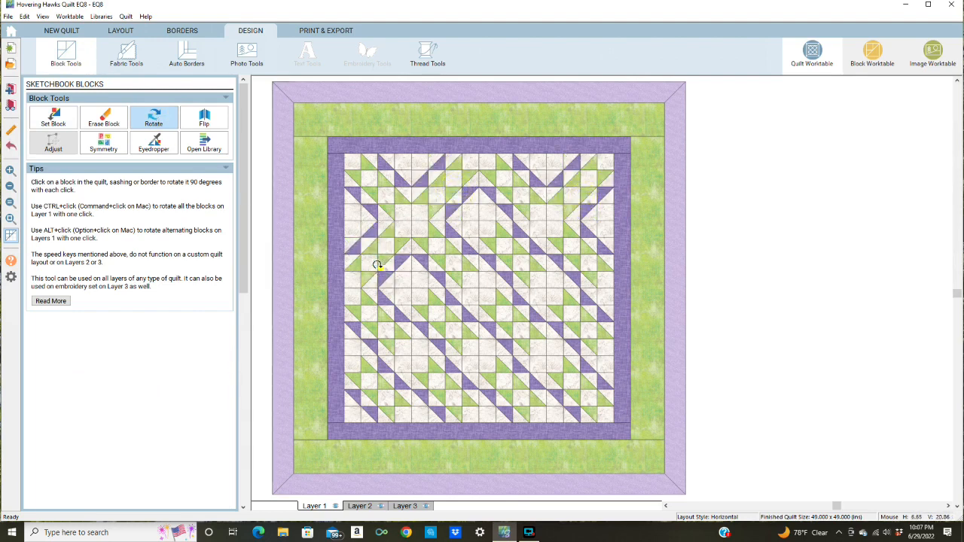
click(509, 266)
click(448, 332)
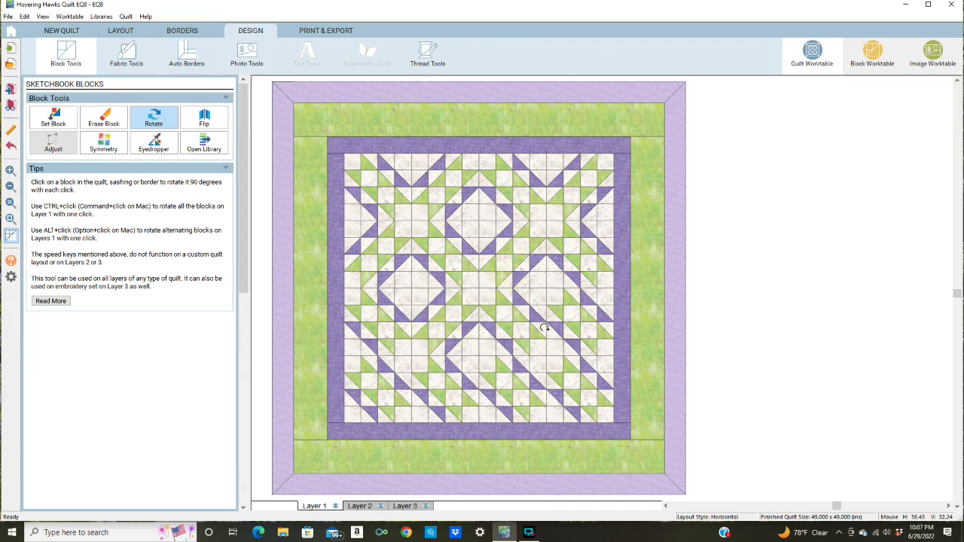
click(588, 329)
click(383, 393)
click(507, 394)
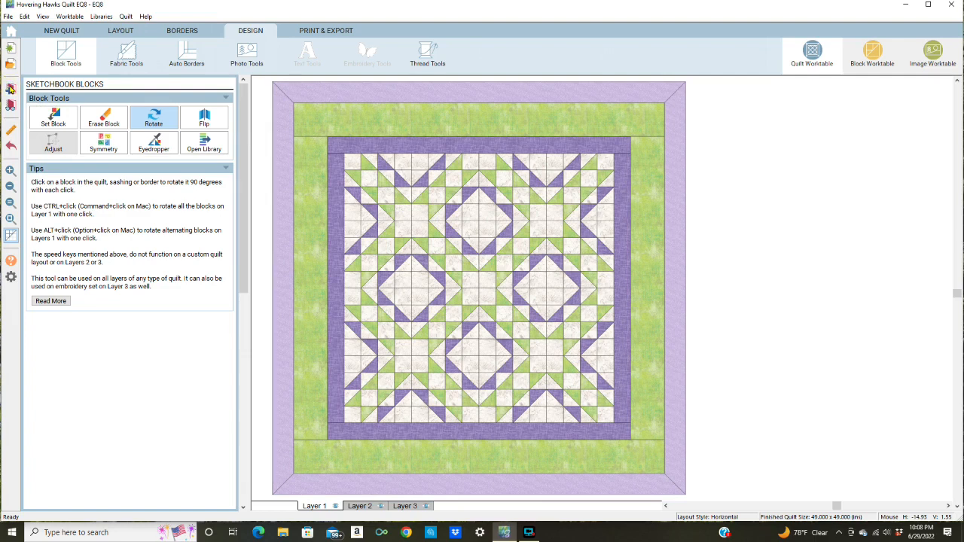
click(11, 88)
Step: Rotate all four blocks in the first row and all four in the third row by 90 degrees
click(396, 187)
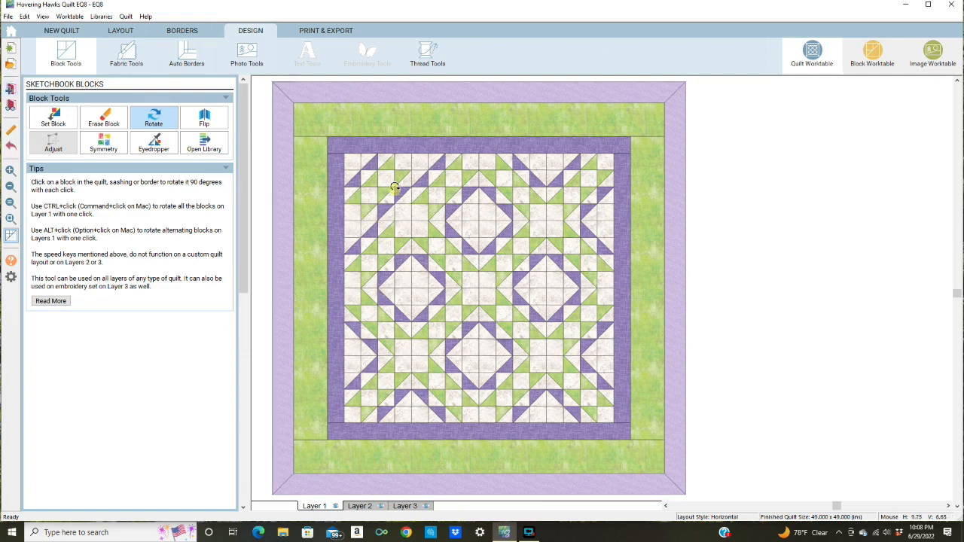
click(443, 187)
click(516, 192)
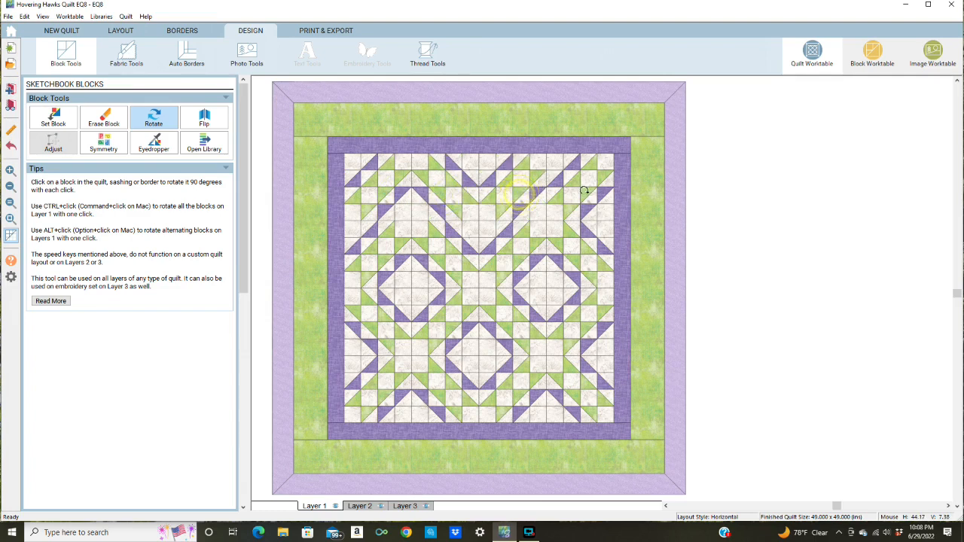
click(586, 194)
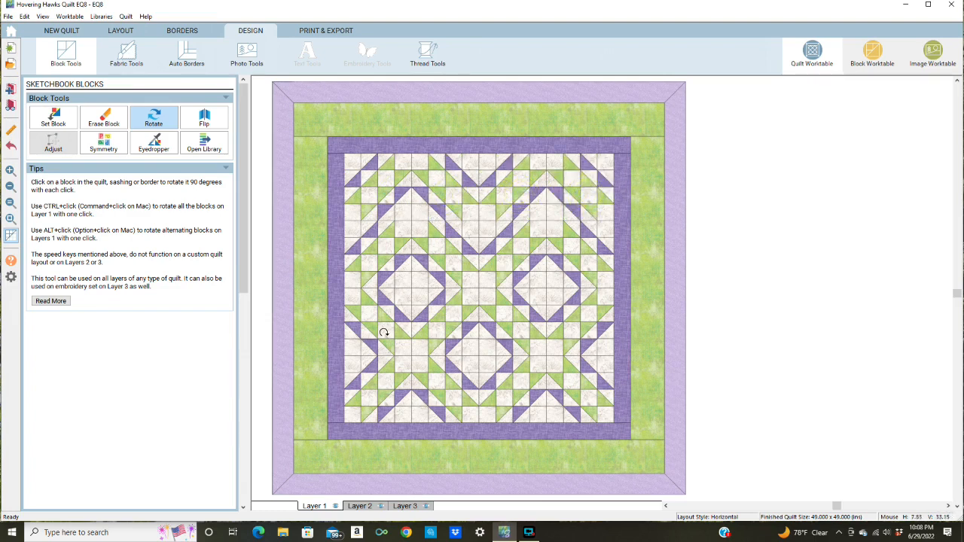
click(381, 339)
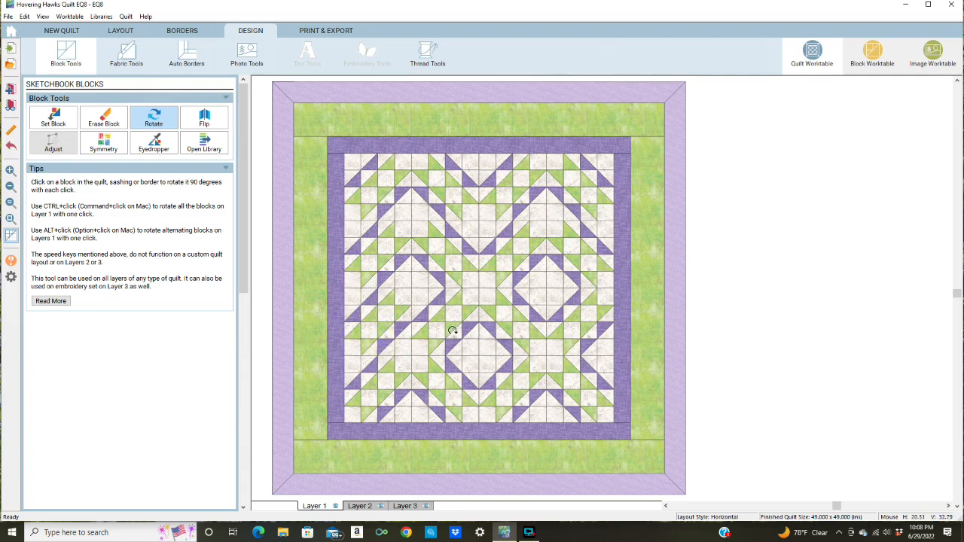
click(451, 333)
click(524, 331)
click(570, 329)
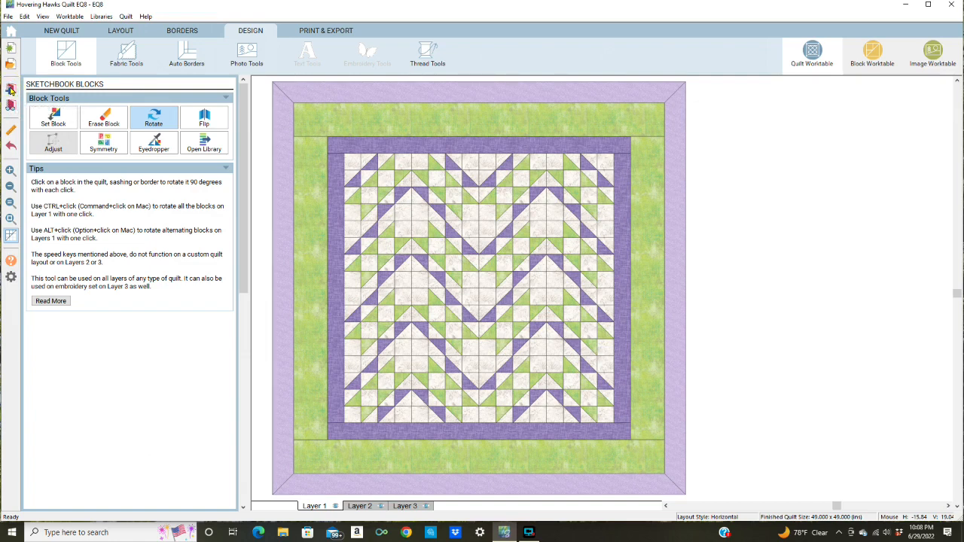
Step: Rotate each of the eight blocks in the quilt's upper two rows by 90 degrees
click(394, 187)
click(448, 192)
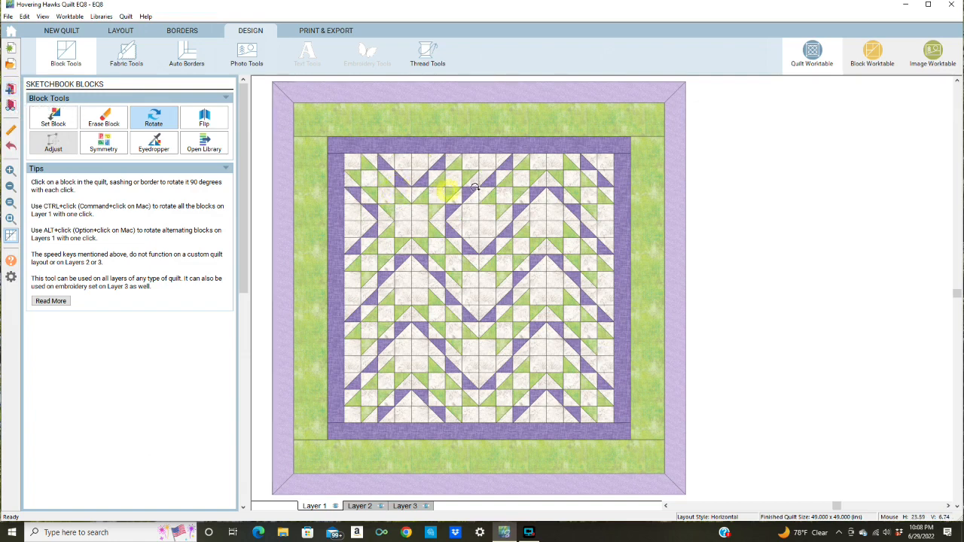
click(501, 190)
click(576, 192)
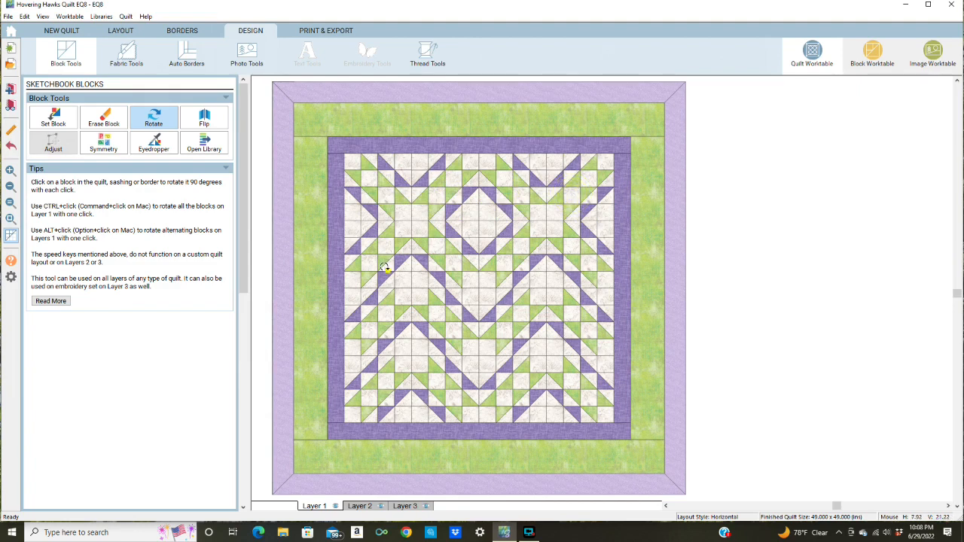
click(384, 268)
click(443, 265)
click(513, 269)
click(573, 269)
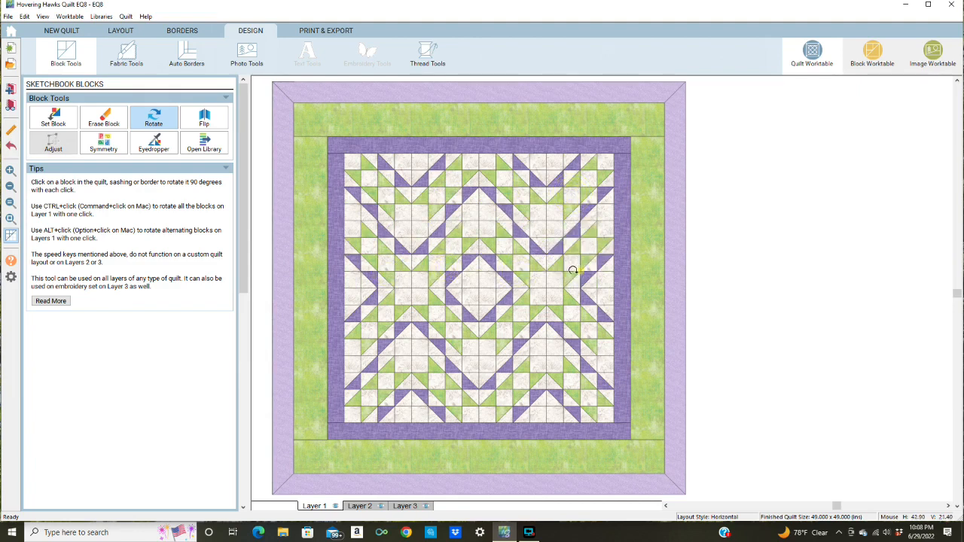
Step: Rotate each of the eight blocks in the lower two rows by 90 degrees and add this variation to the sketchbook
click(404, 320)
click(458, 332)
click(501, 331)
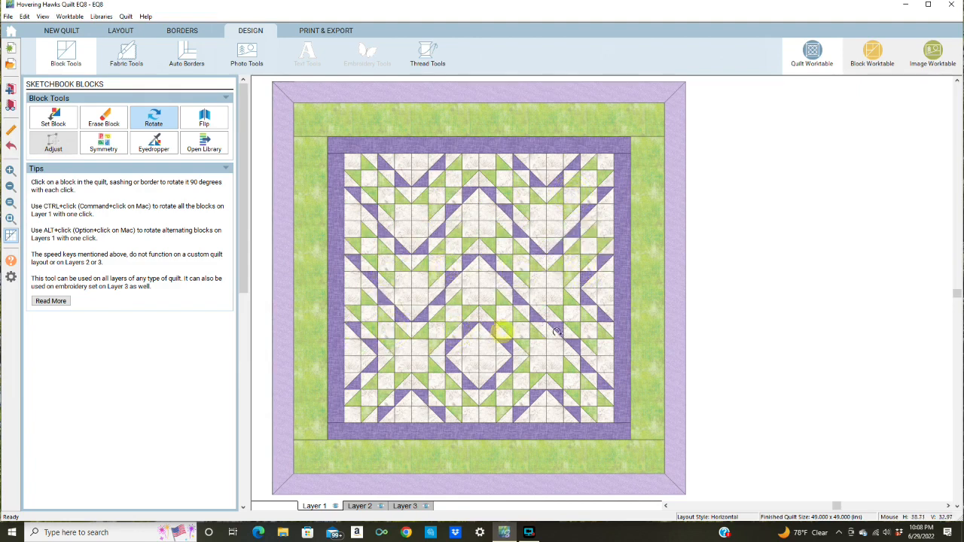
click(554, 337)
click(387, 382)
click(467, 392)
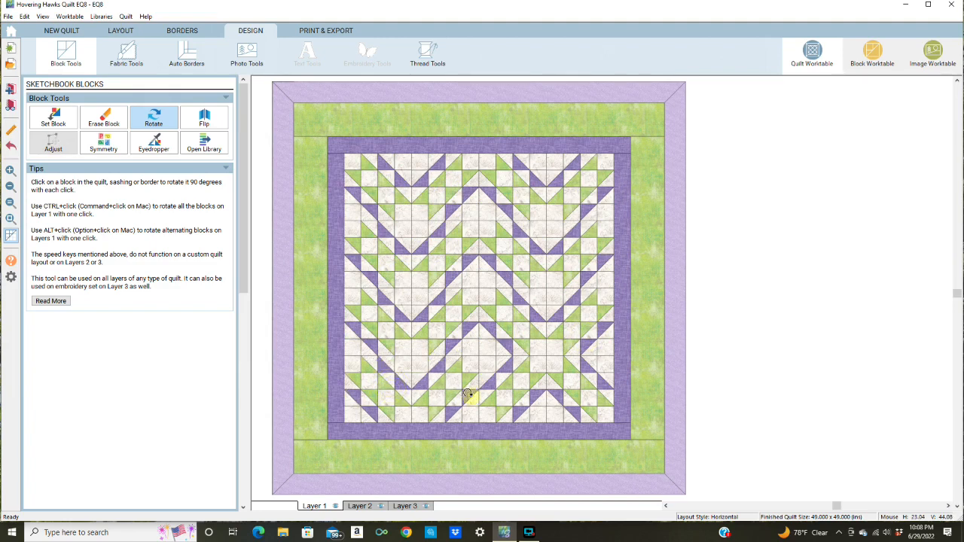
click(507, 391)
click(573, 392)
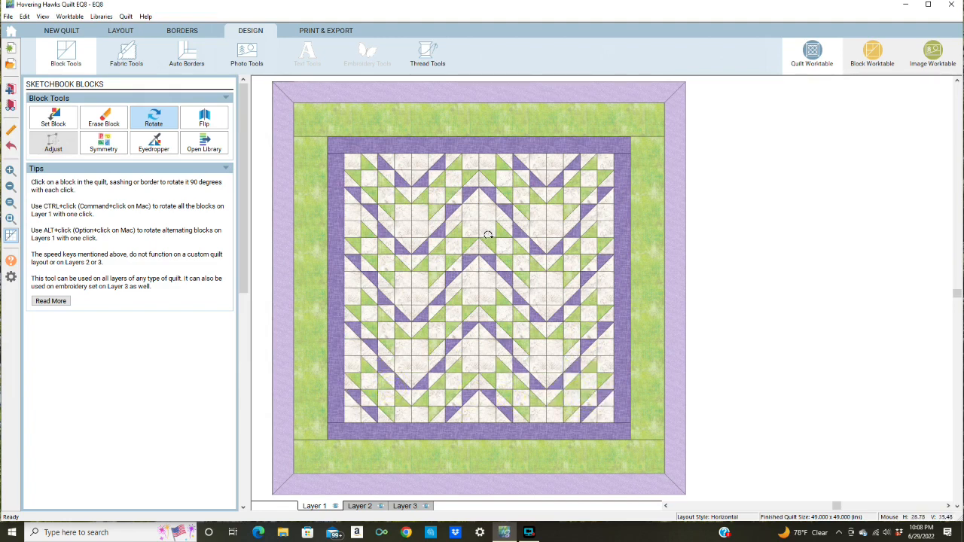
click(10, 89)
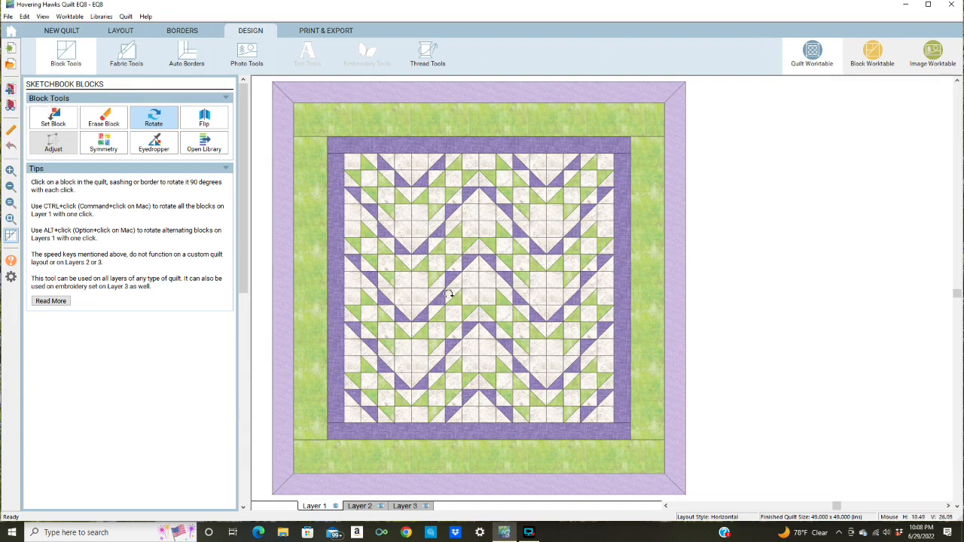
Step: Rotate every block in the first and third rows another 90 degrees for a further layout variation
click(400, 196)
click(446, 198)
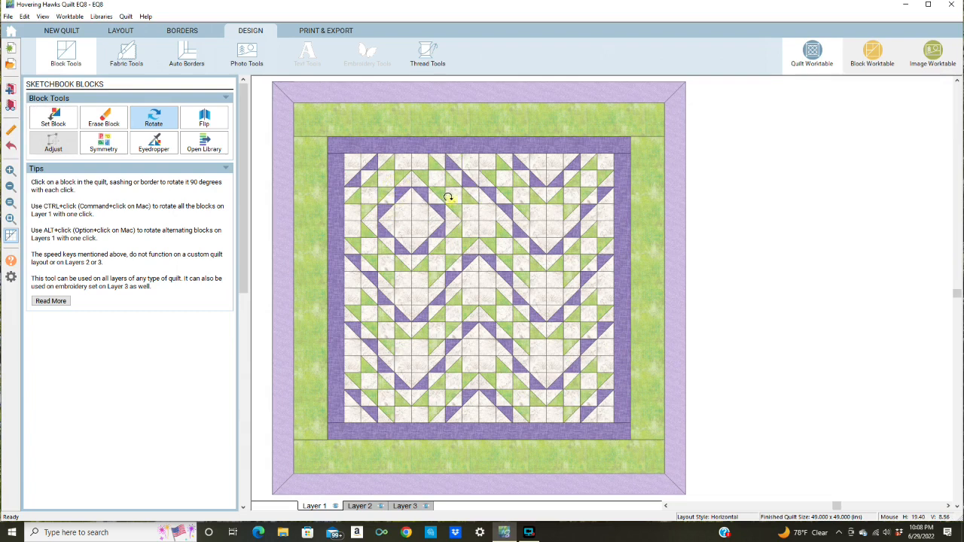
click(515, 194)
click(575, 189)
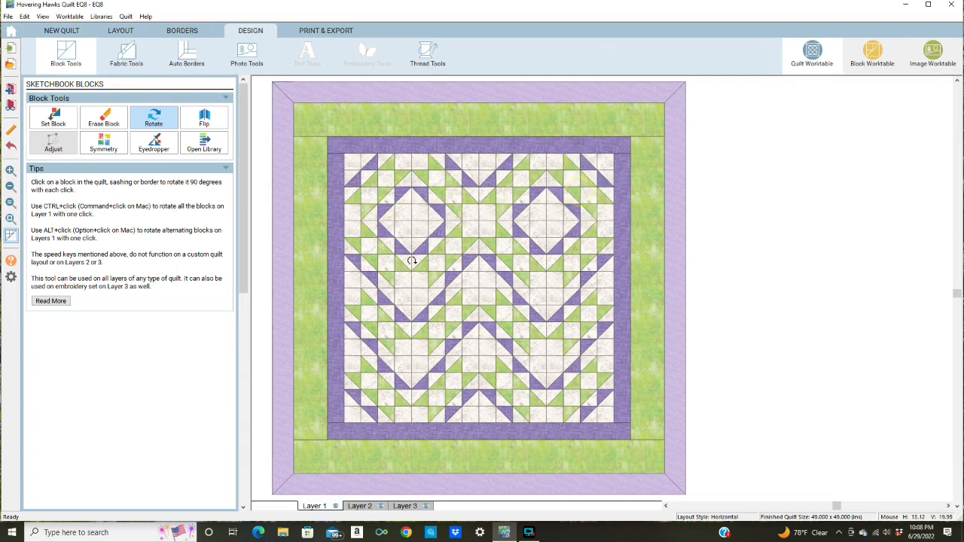
click(386, 329)
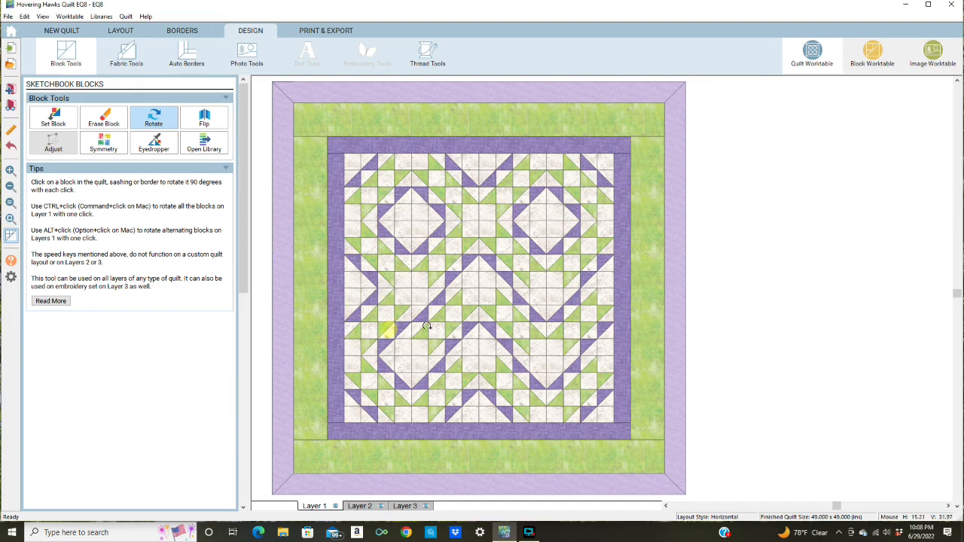
click(445, 328)
click(504, 325)
click(572, 329)
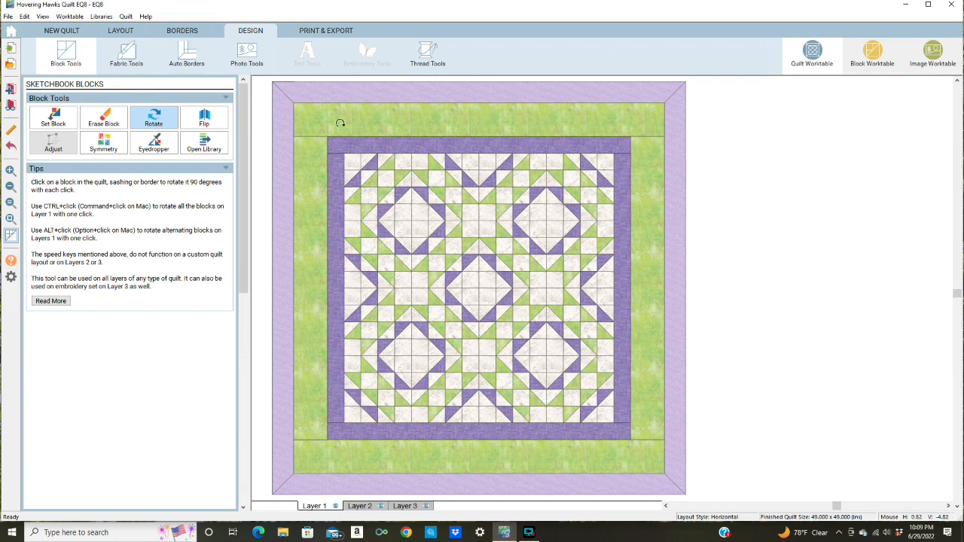
Step: Choose the light orange fabric with large dots from the sketchbook fabrics for the Paintbrush
click(132, 57)
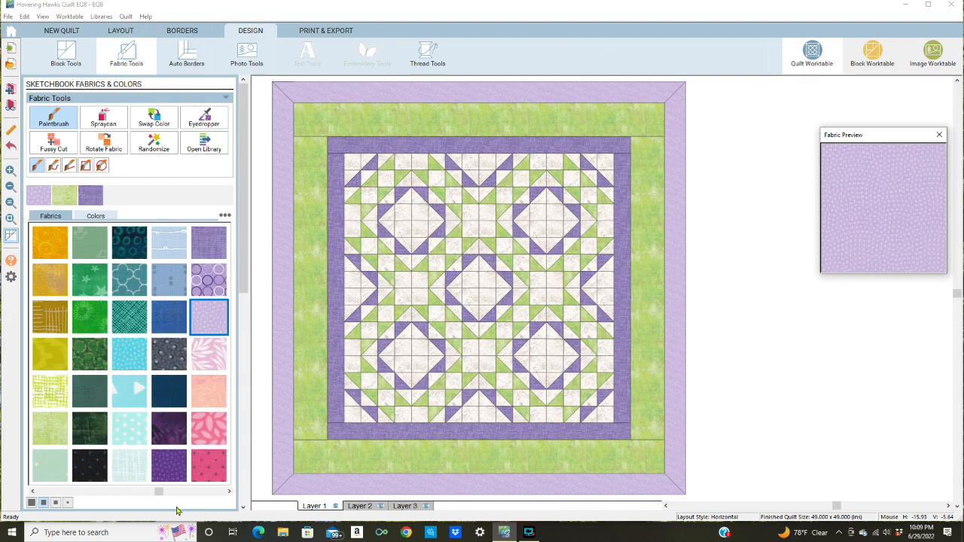
drag(158, 492, 65, 495)
click(50, 316)
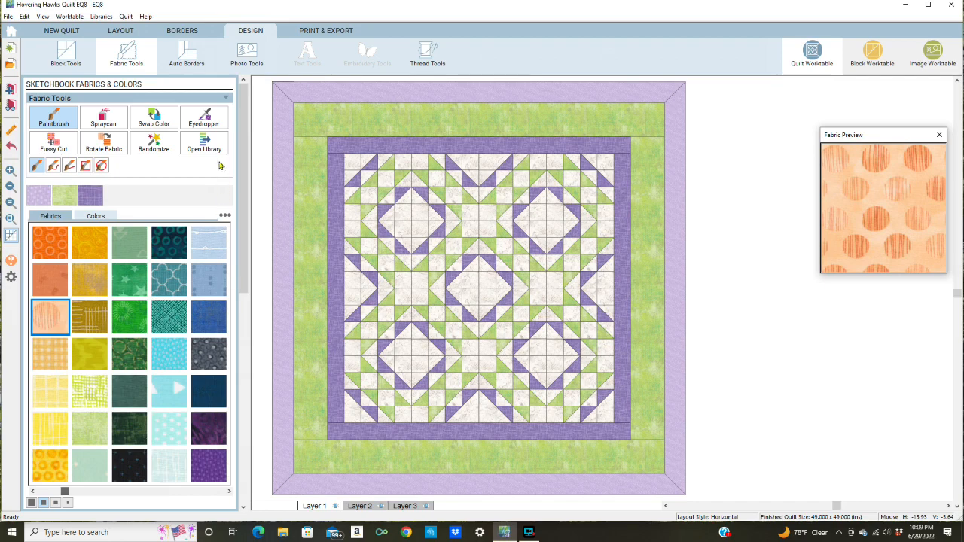
Step: Open the fabric library, expand Themes and display the 09 Floral-Large collection
click(204, 143)
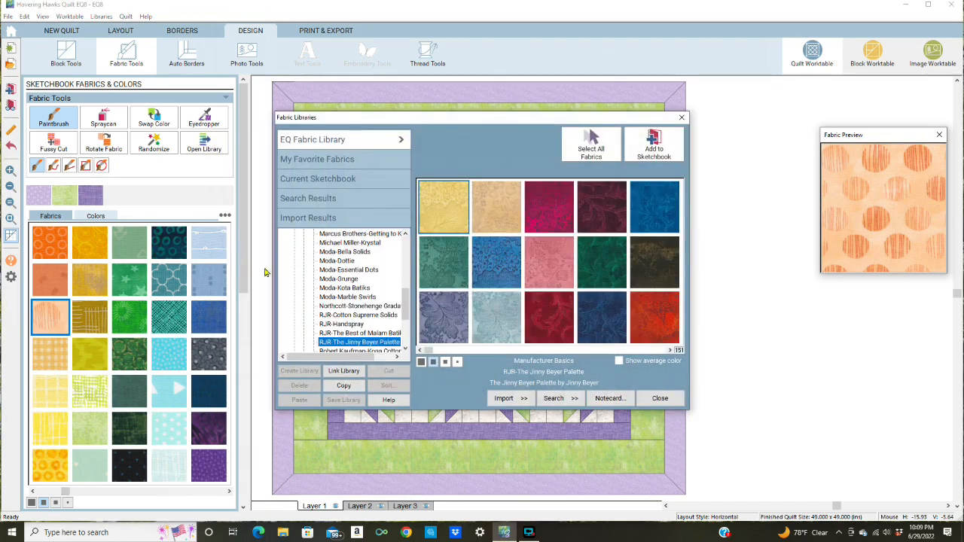
scroll(390, 297, down, 1)
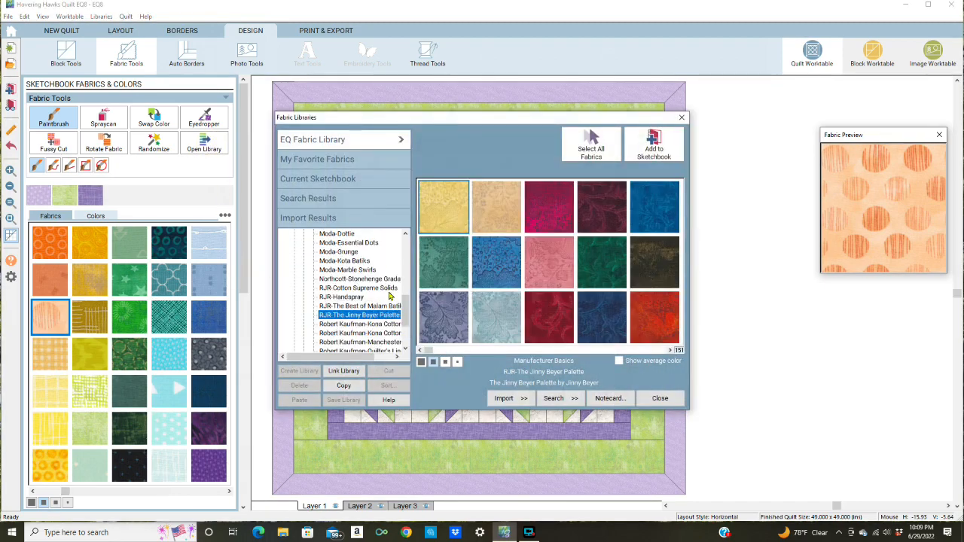
scroll(390, 297, down, 2)
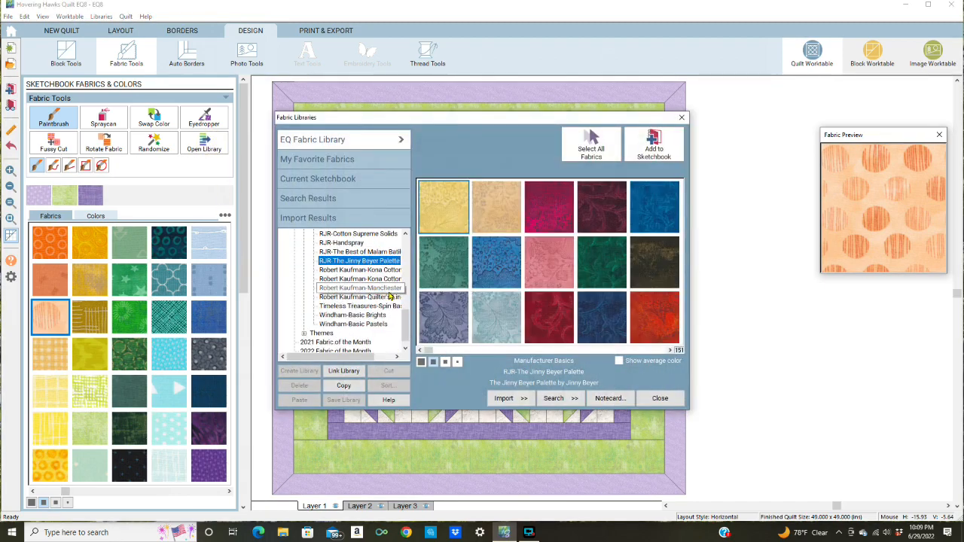
click(303, 332)
scroll(384, 295, down, 3)
scroll(383, 296, down, 3)
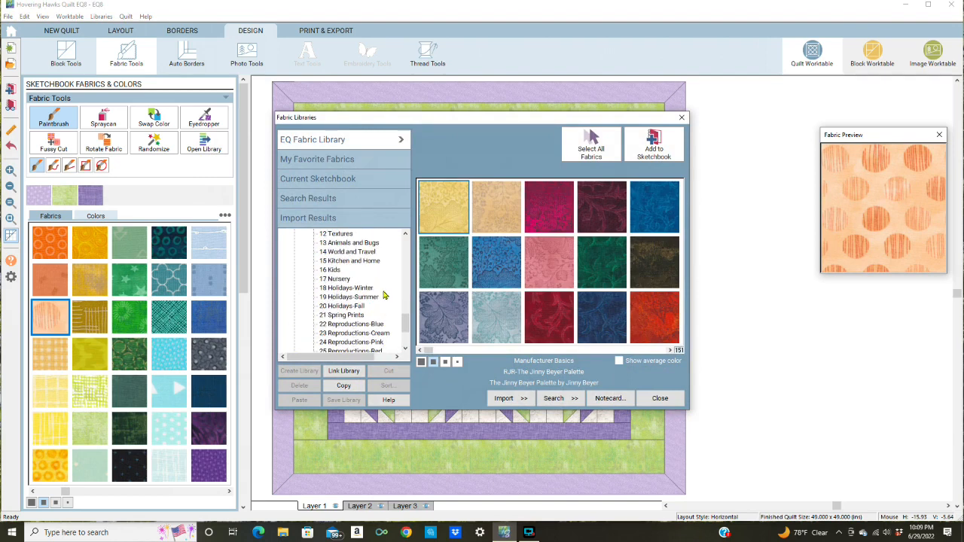
scroll(383, 295, down, 1)
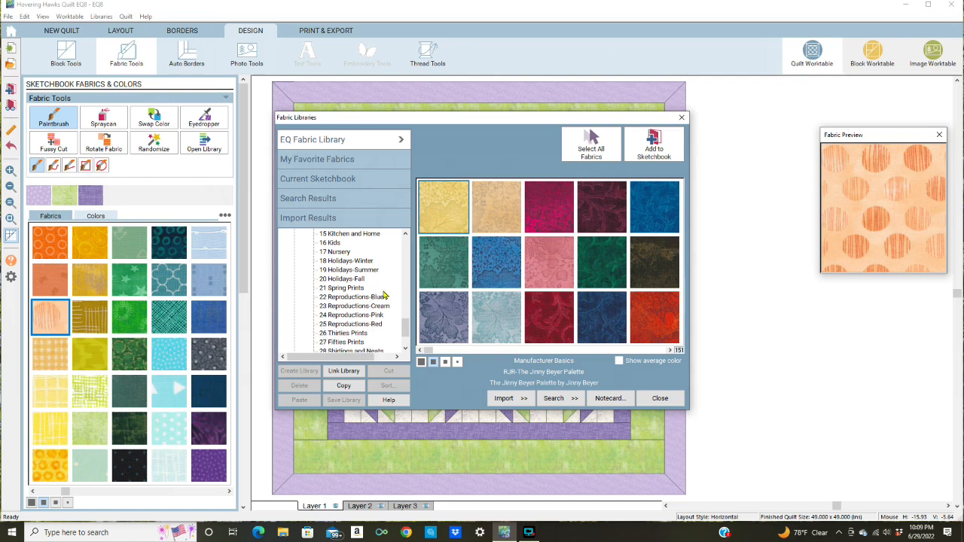
scroll(384, 295, up, 4)
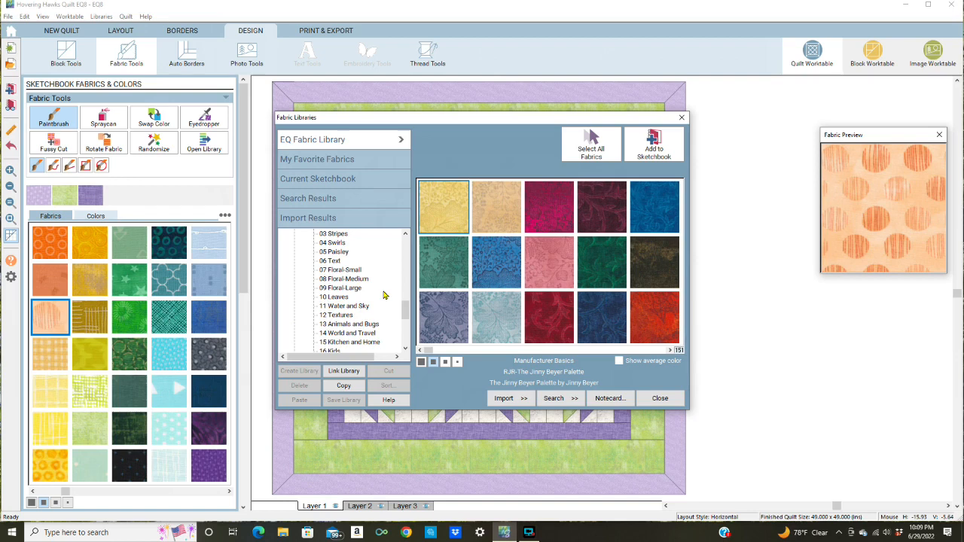
click(345, 288)
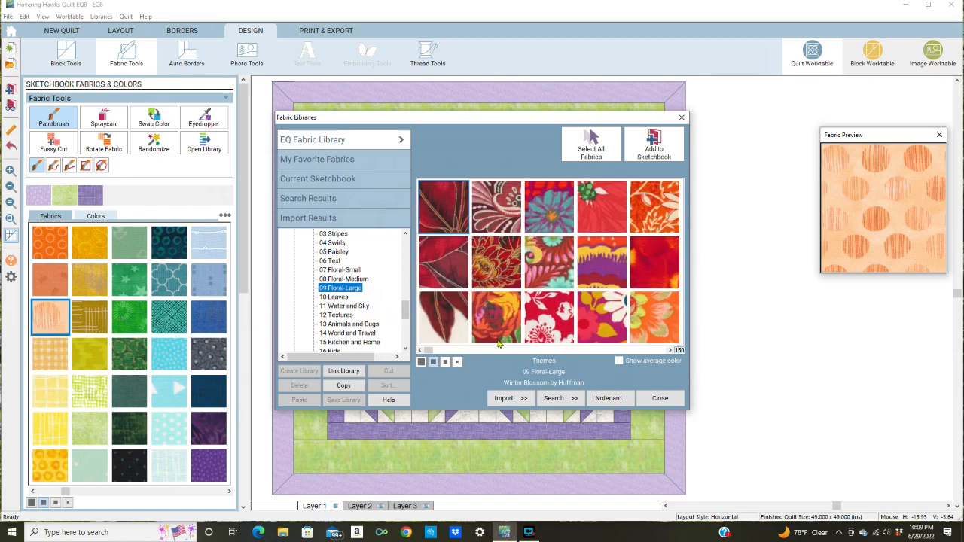
Step: Select the green Fresh Cut floral by BasicGrey and the purple Viola fabric by Chong-a Hwang in 09 Floral-Large
drag(427, 350, 477, 352)
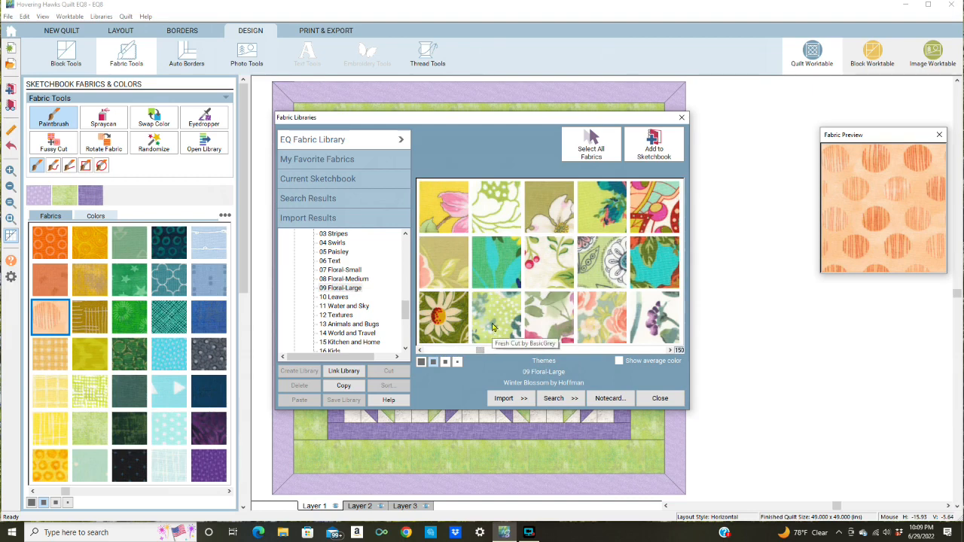
click(493, 326)
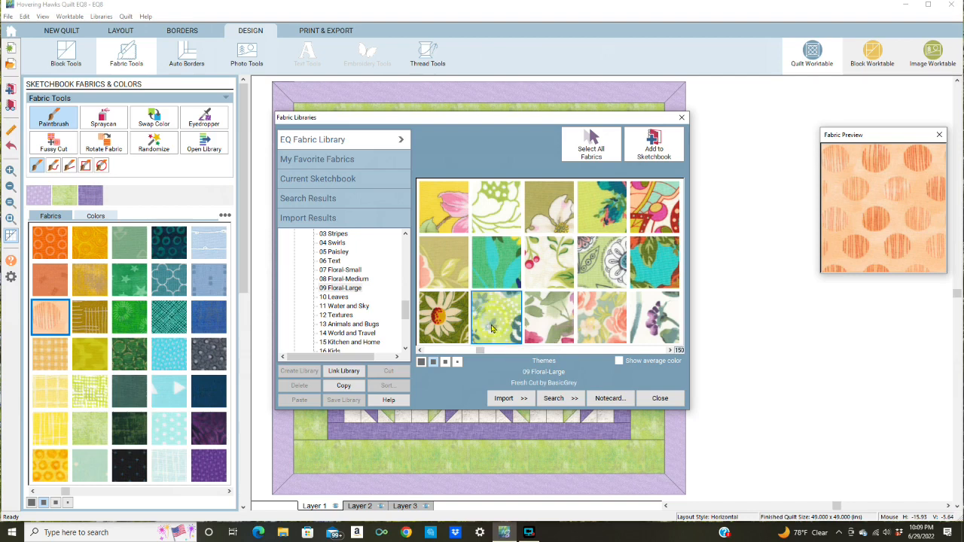
drag(479, 354, 562, 351)
drag(567, 352, 577, 352)
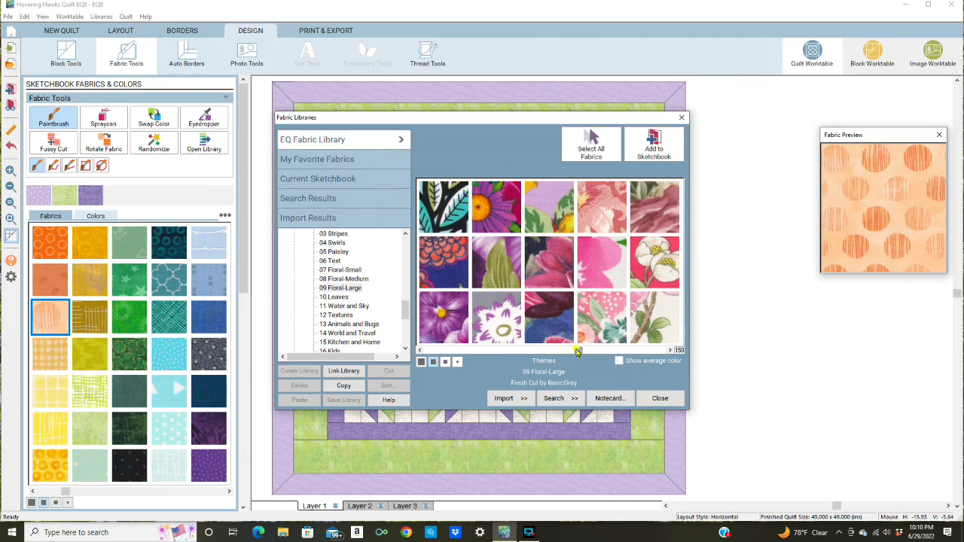
drag(577, 351, 573, 351)
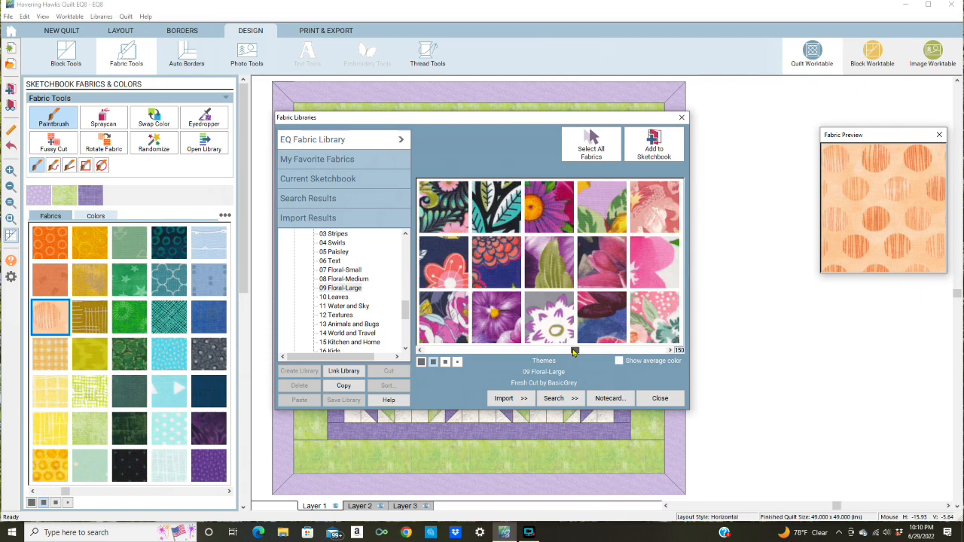
click(495, 314)
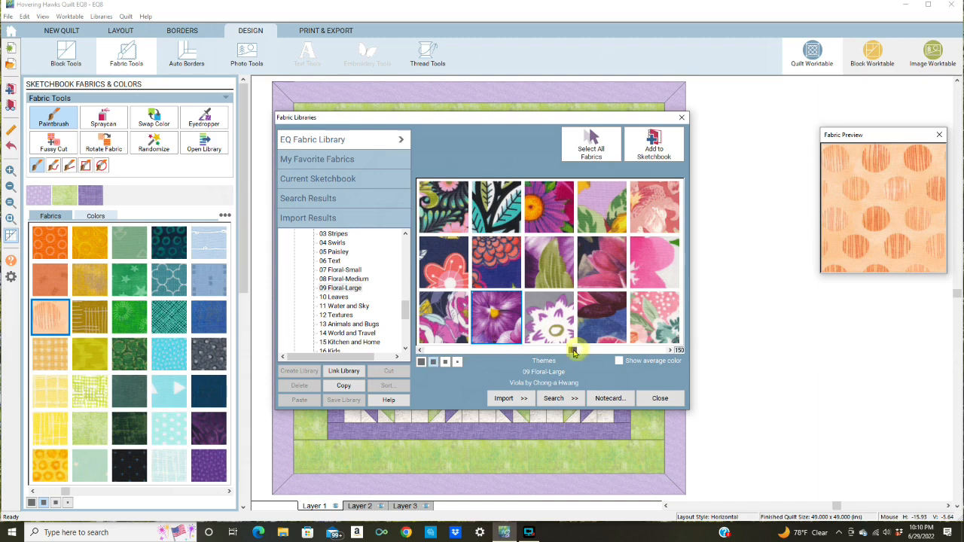
Step: Also select the yellow rose on lilac and the cream poinsettia-like floral, and add all the selected large florals to the sketchbook
drag(575, 351, 482, 363)
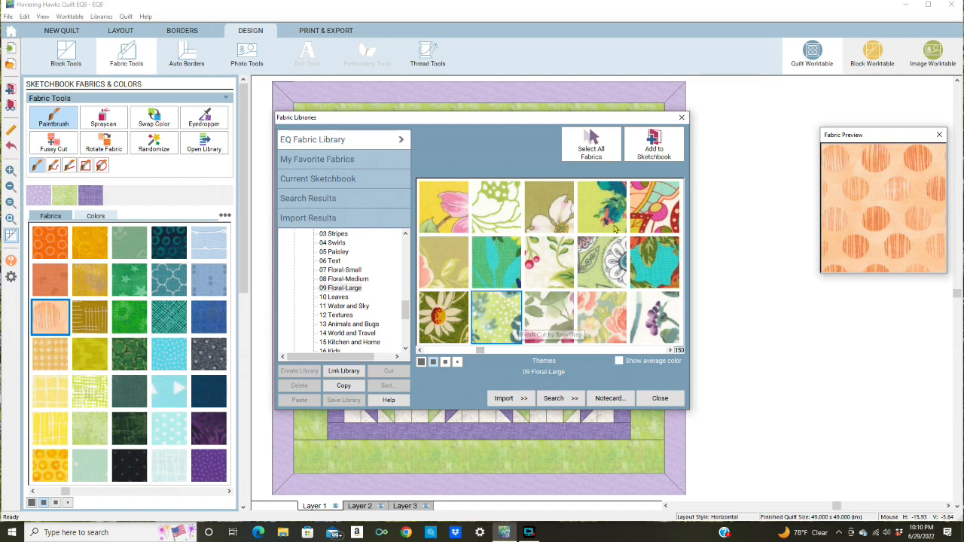
drag(481, 353, 585, 348)
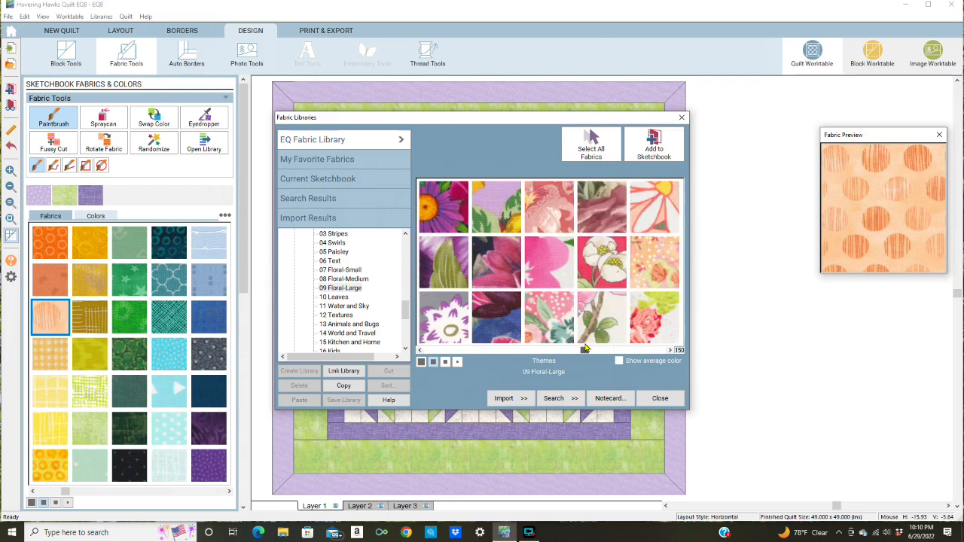
click(498, 198)
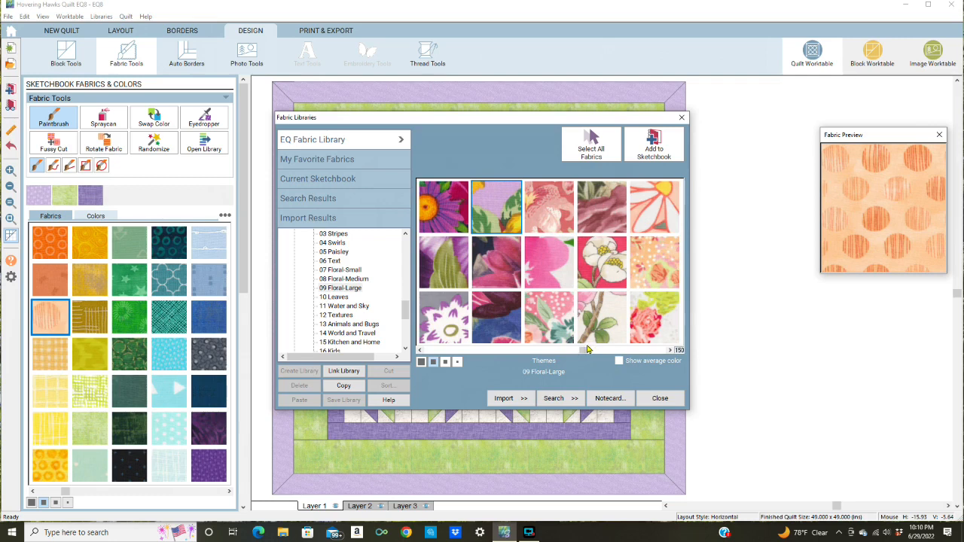
drag(588, 350, 641, 355)
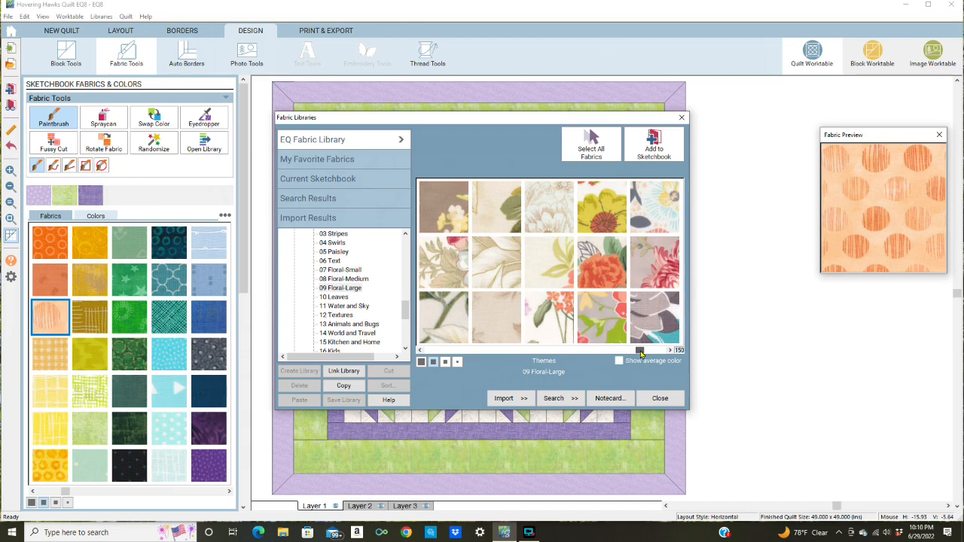
mouse_move(641, 354)
mouse_down()
mouse_move(653, 353)
mouse_move(618, 357)
mouse_move(647, 352)
mouse_up()
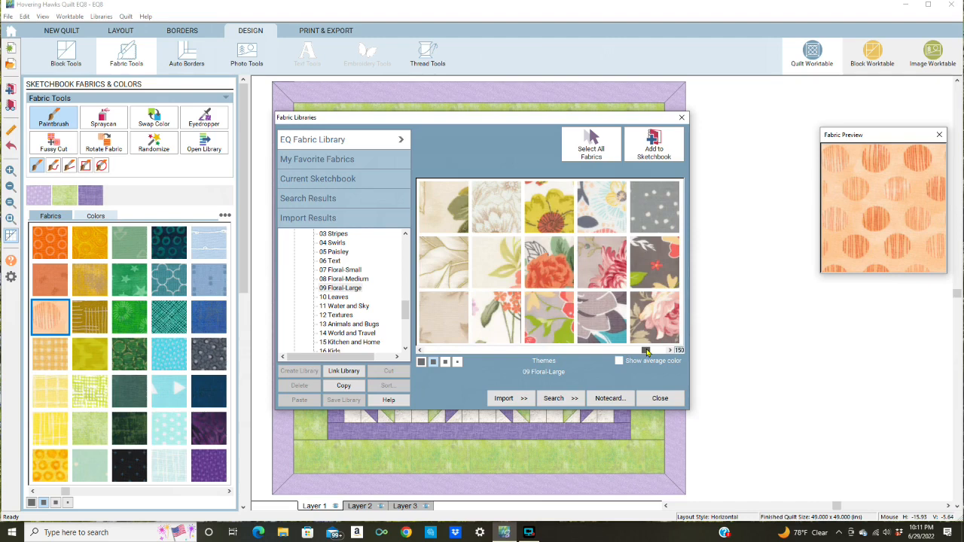
click(454, 263)
click(654, 148)
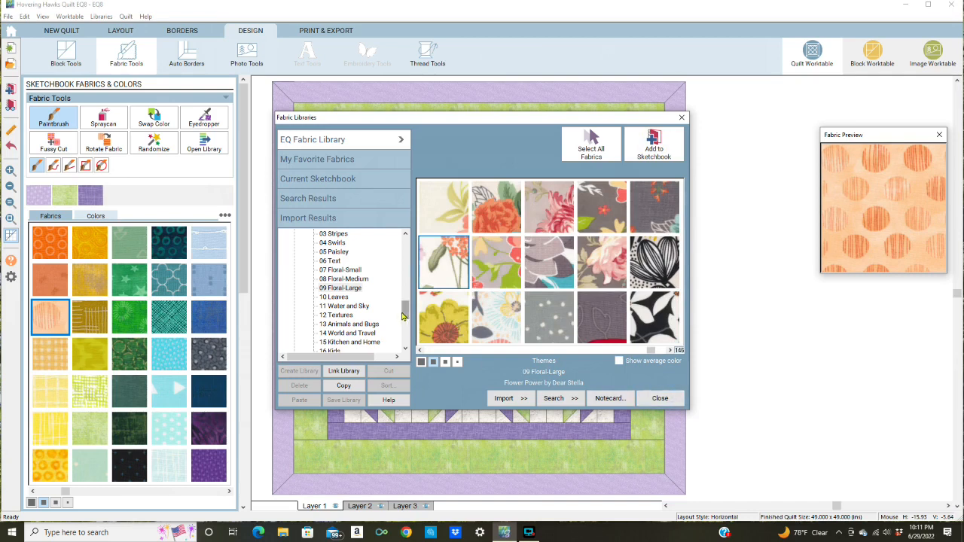
Step: Add the two lavender leaf prints and the cream fern print from 10 Leaves to the sketchbook, and close the fabric library
mouse_move(404, 310)
mouse_down()
mouse_move(404, 337)
mouse_move(401, 316)
mouse_up()
click(339, 270)
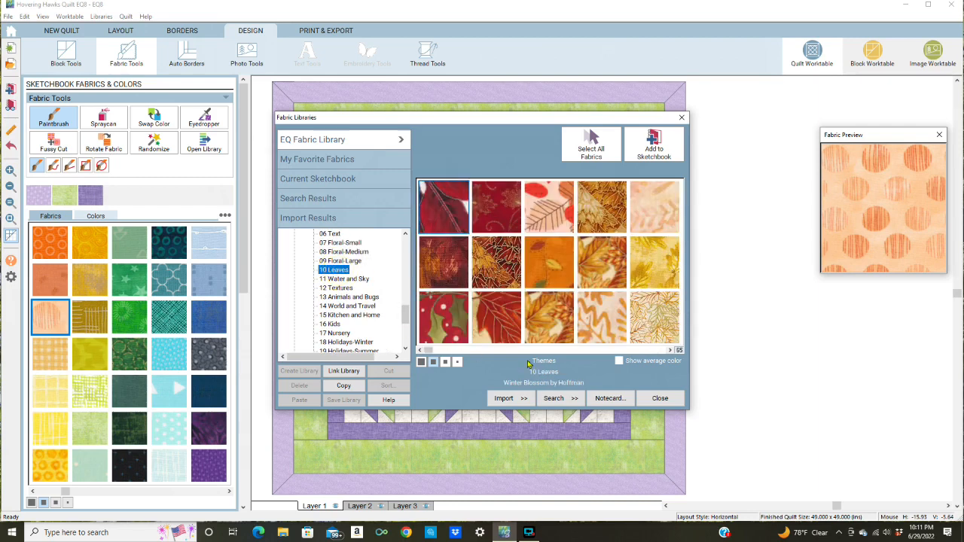
drag(426, 350, 578, 353)
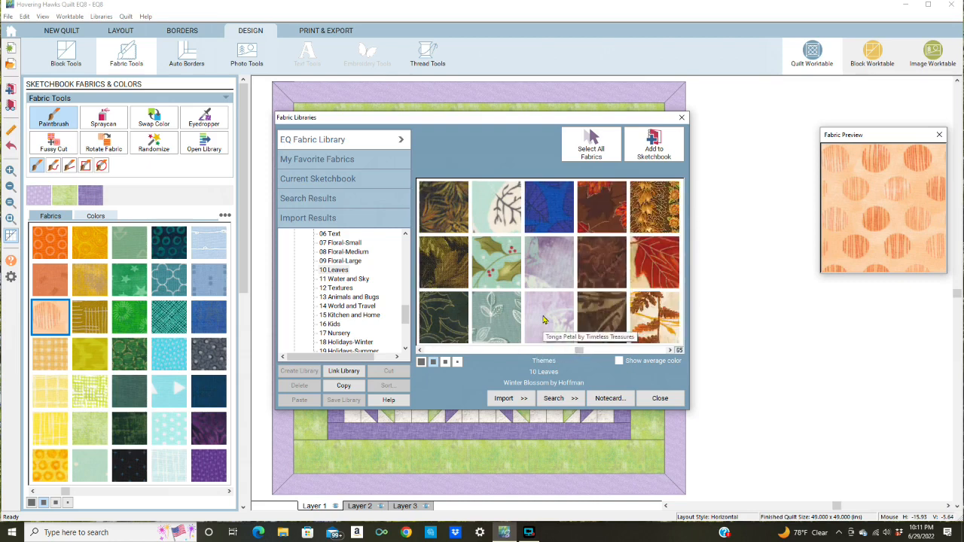
click(544, 317)
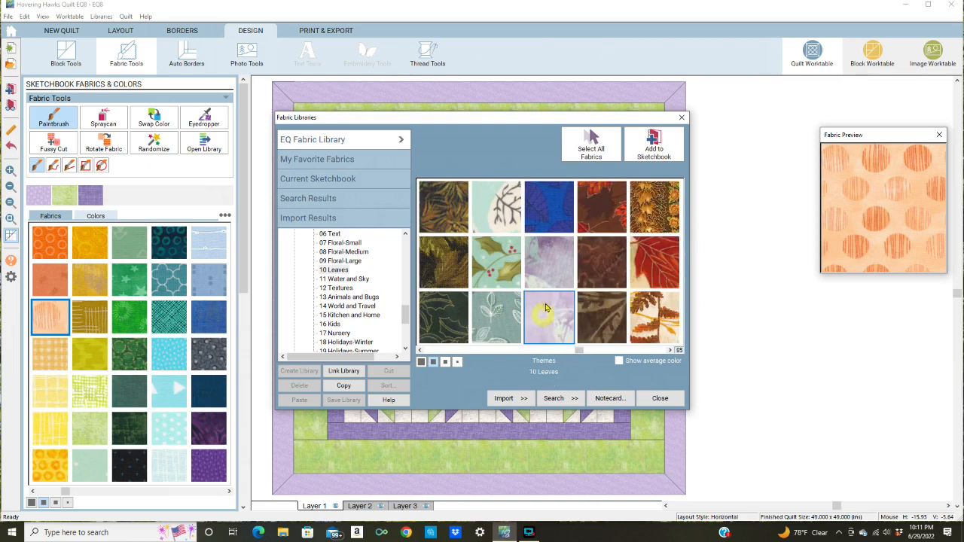
click(550, 260)
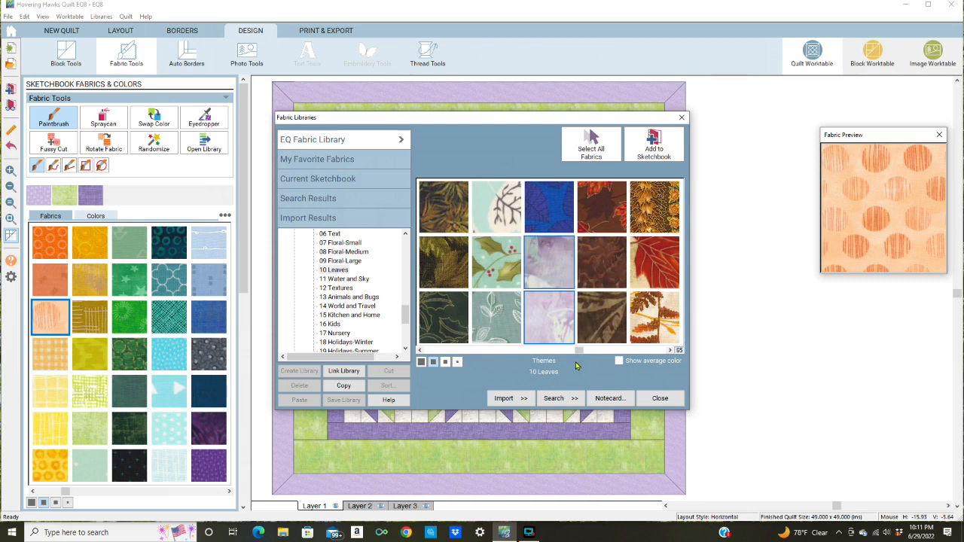
drag(578, 351, 647, 348)
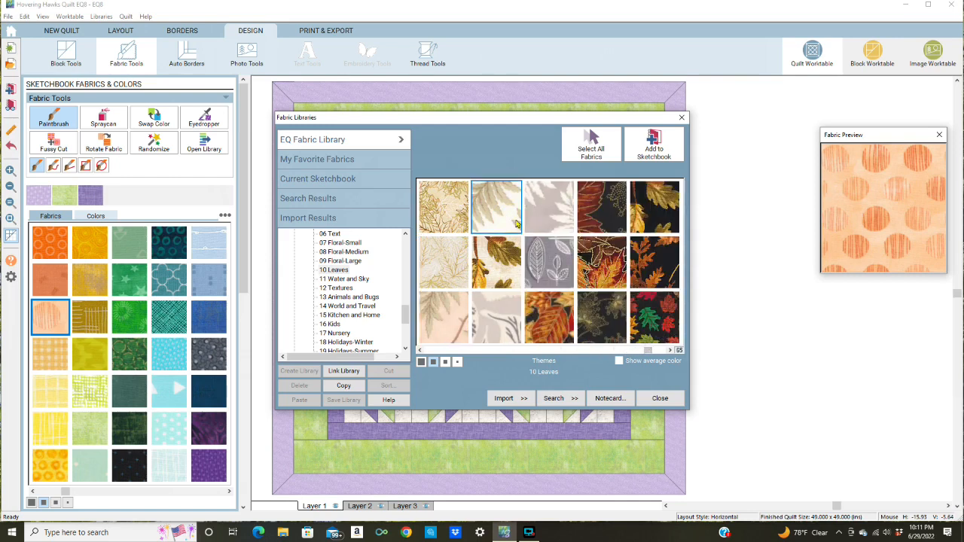
click(667, 149)
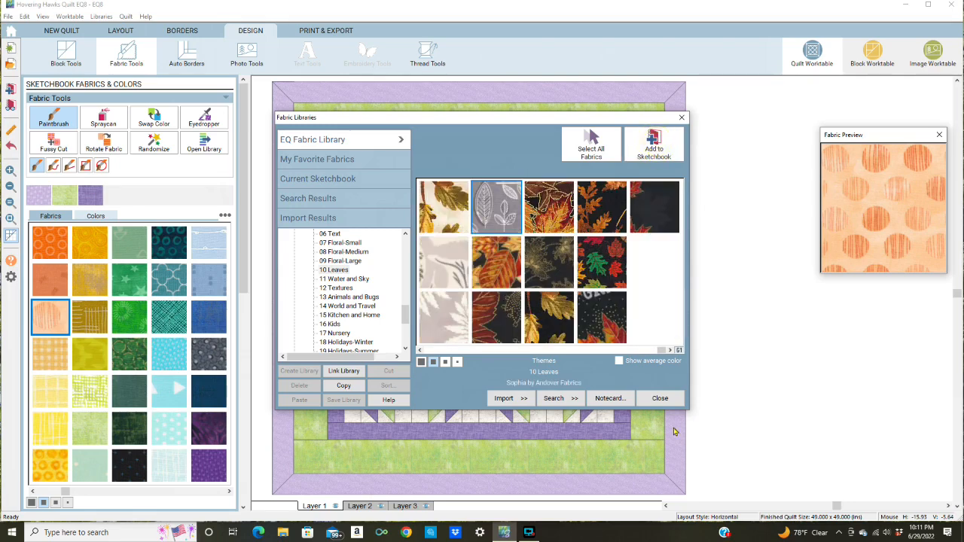
click(659, 399)
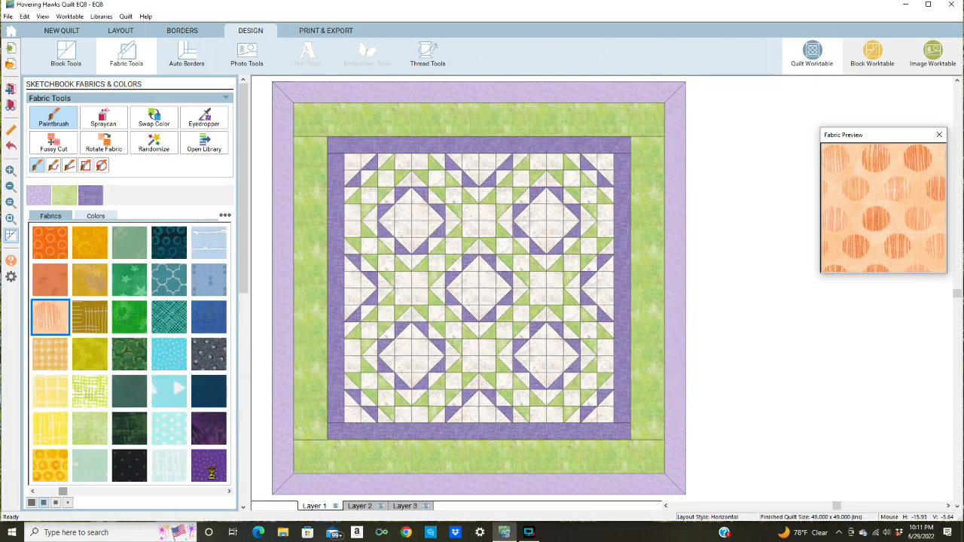
Step: Paint all four strips of the wide middle border with the green Fresh Cut floral fabric
drag(64, 493, 226, 494)
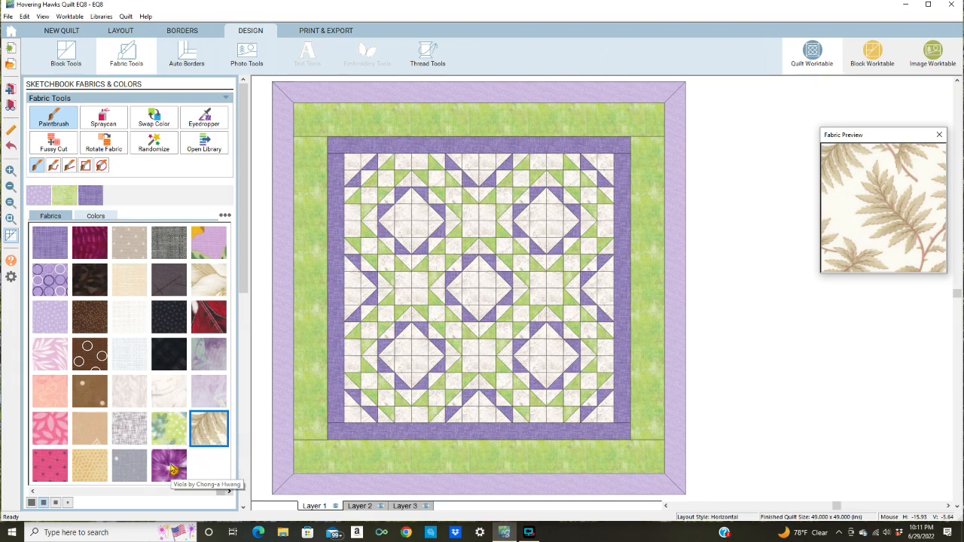
click(169, 429)
click(320, 125)
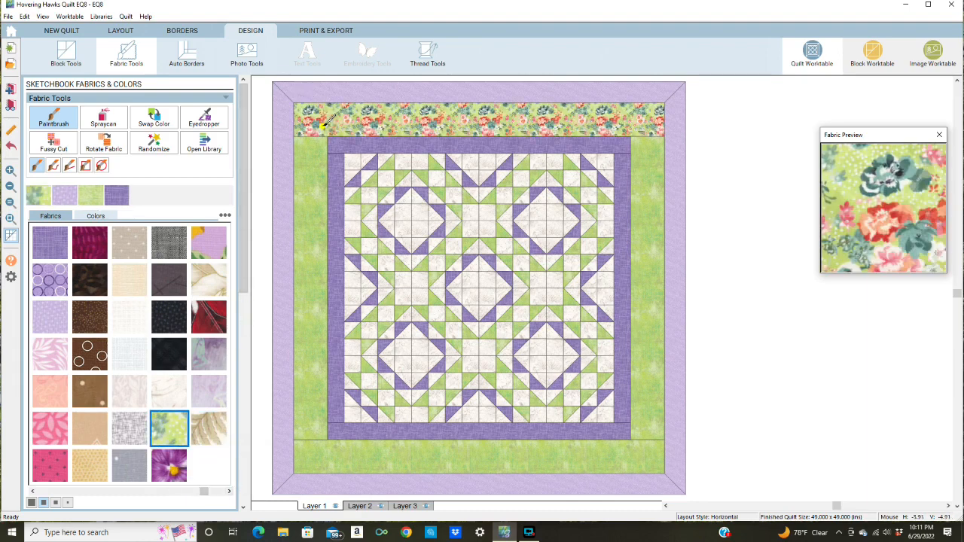
click(322, 153)
click(648, 418)
click(641, 452)
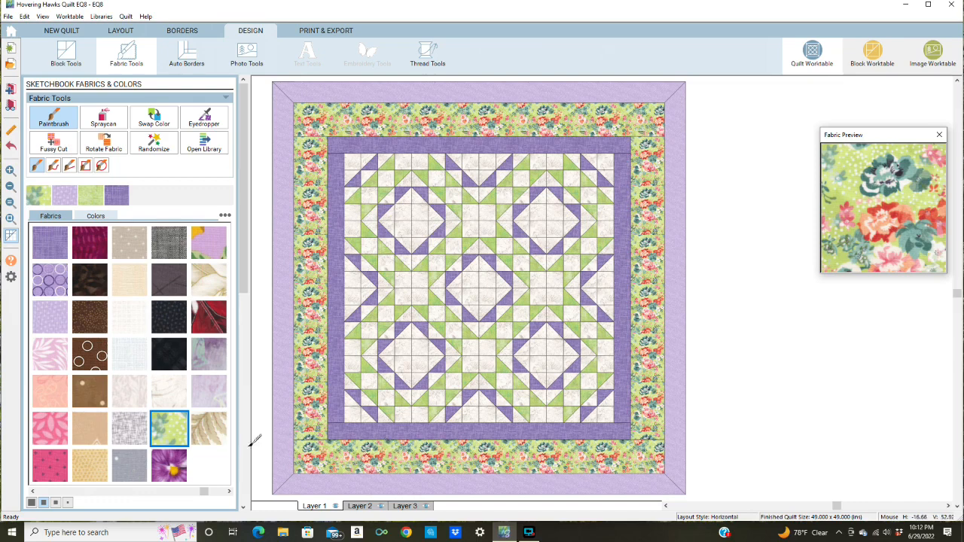
Step: Recolor all four strips of the wide middle border with the purple Viola fabric
click(170, 467)
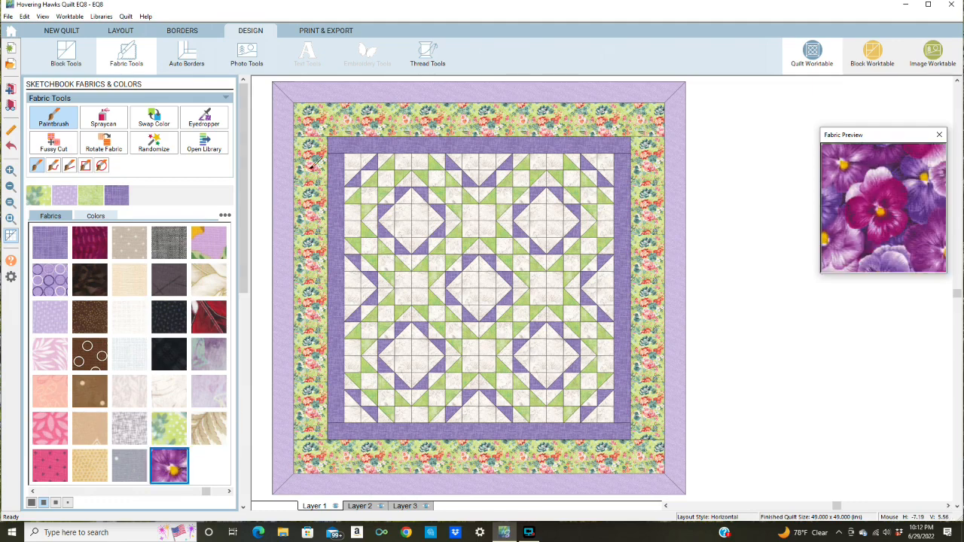
click(329, 120)
click(315, 162)
click(649, 423)
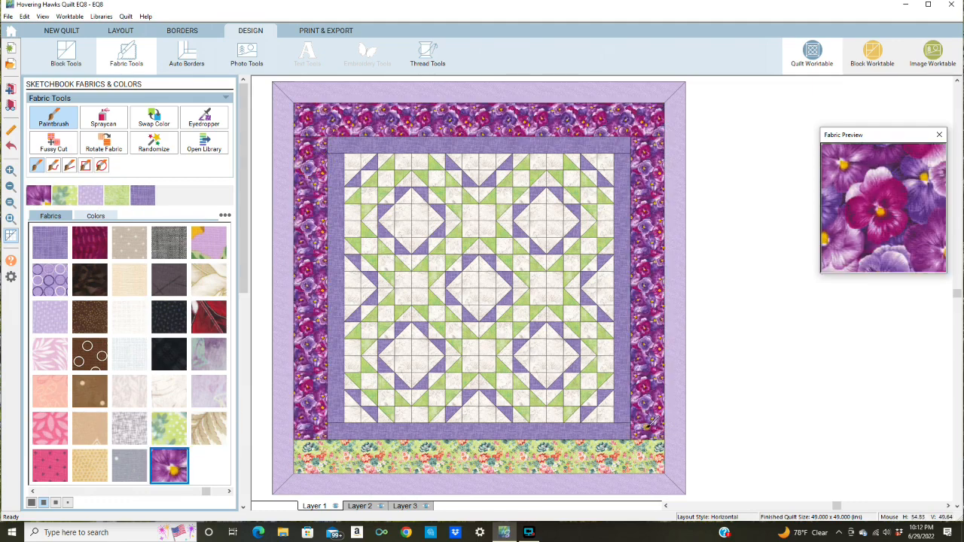
click(639, 450)
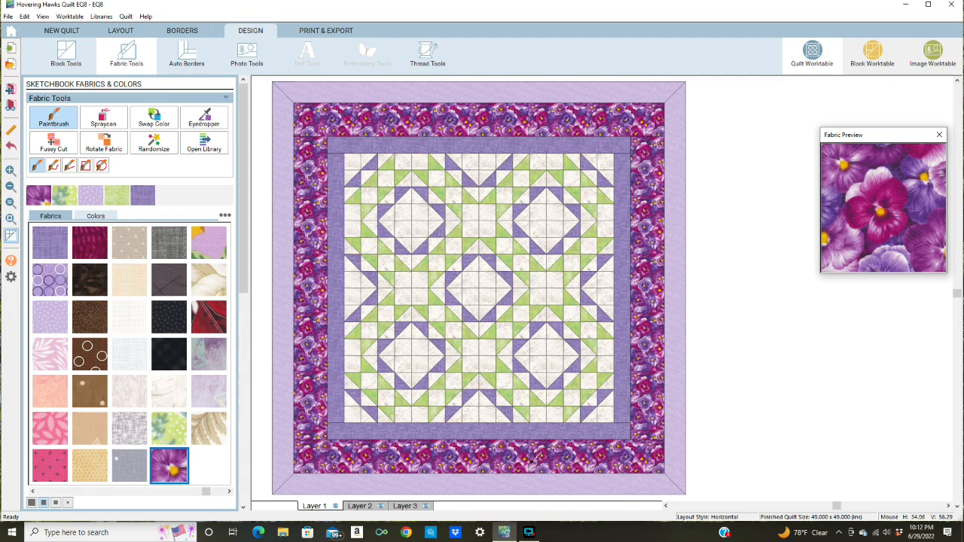
Step: Recolor all four strips of the wide middle border with the lilac fabric with yellow roses
click(217, 243)
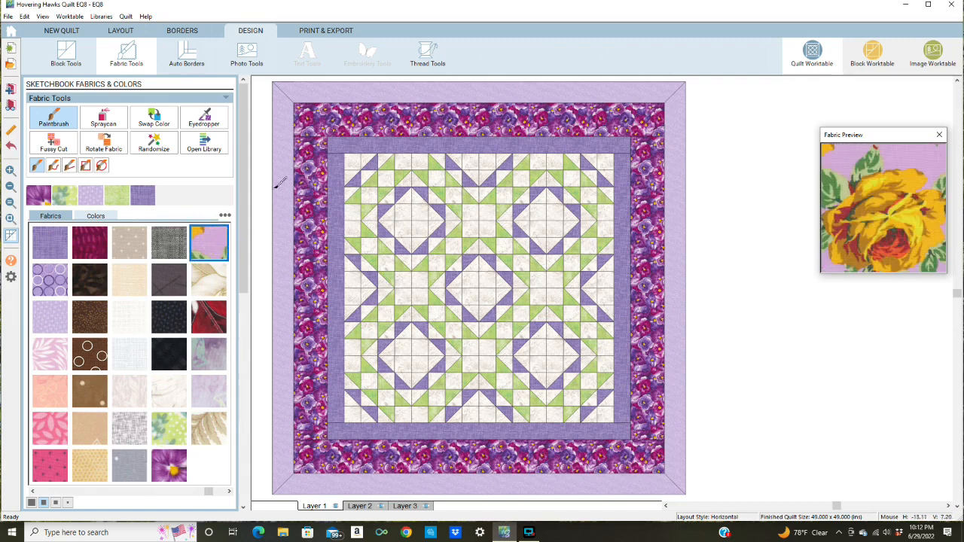
click(322, 128)
click(309, 154)
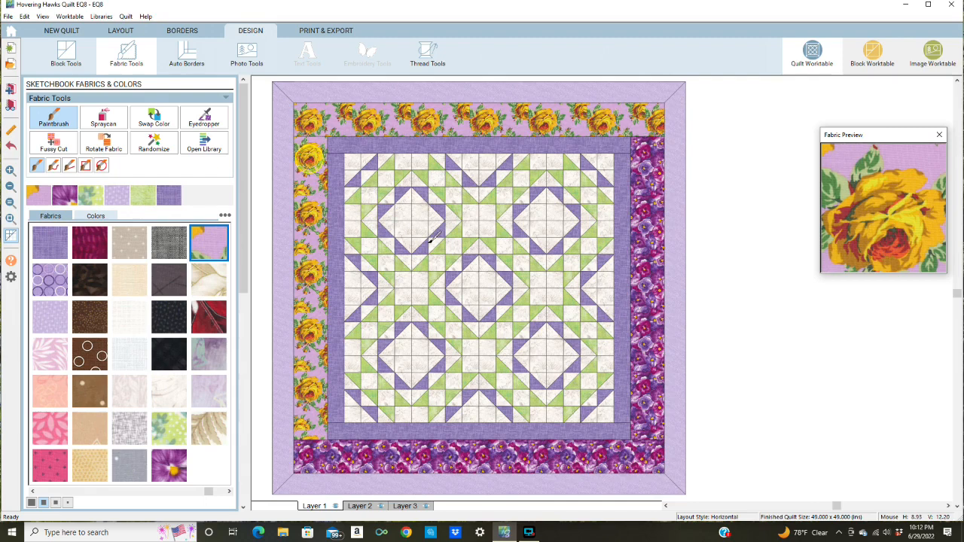
click(645, 410)
click(642, 447)
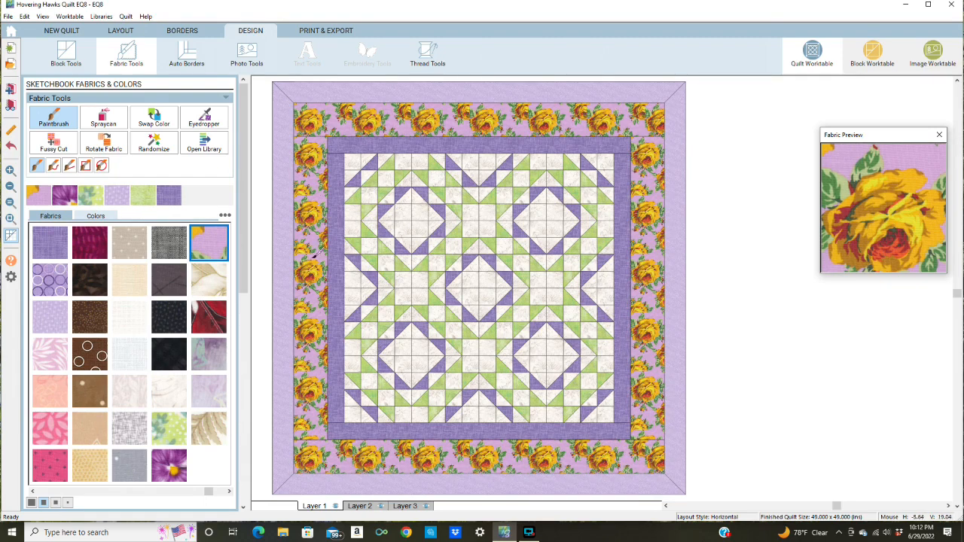
Step: Recolor all four strips of the wide middle border with the cream large-petal floral fabric
click(198, 283)
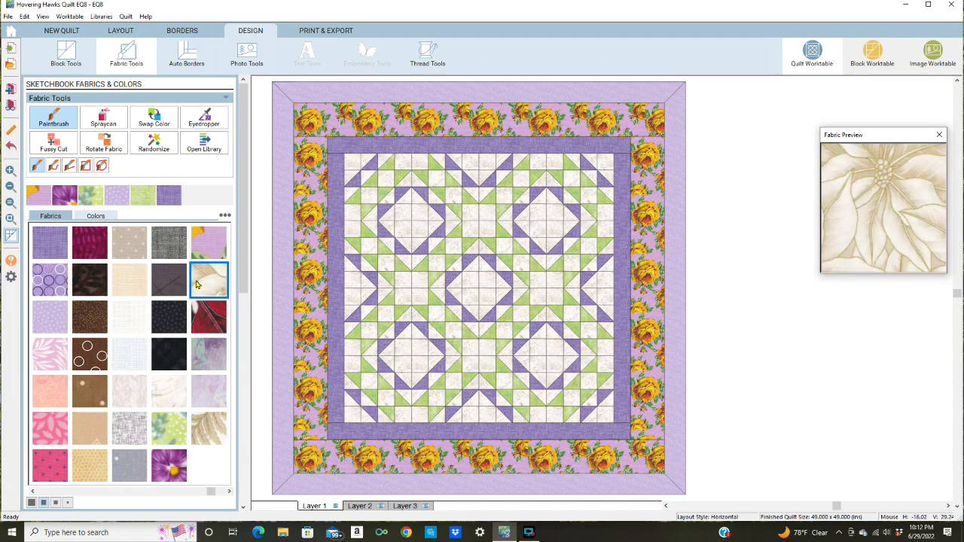
click(322, 119)
click(314, 144)
click(649, 410)
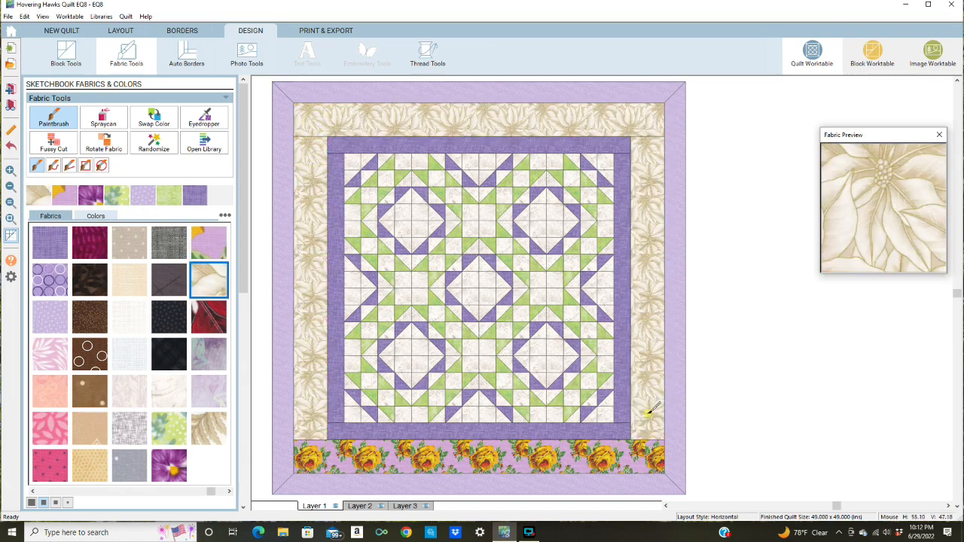
click(631, 445)
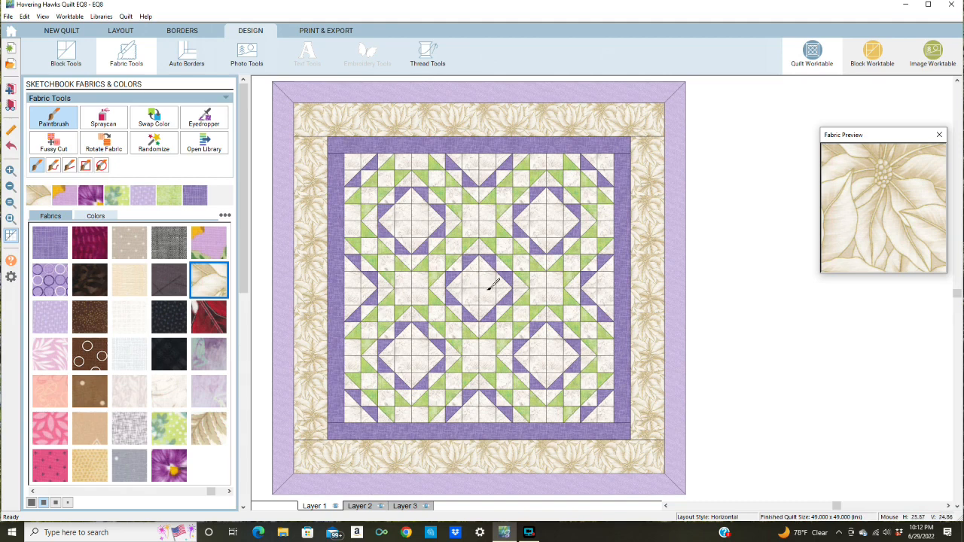
Step: Try the red leaf fabric on the upper strip of the wide middle border, and recolor all four strips with the purple-green leaf batik
click(220, 320)
click(325, 125)
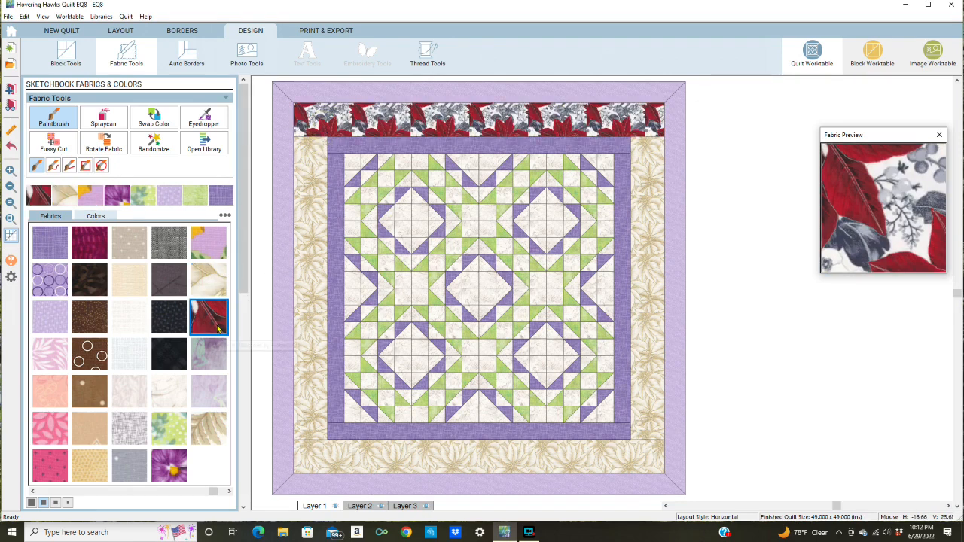
click(211, 352)
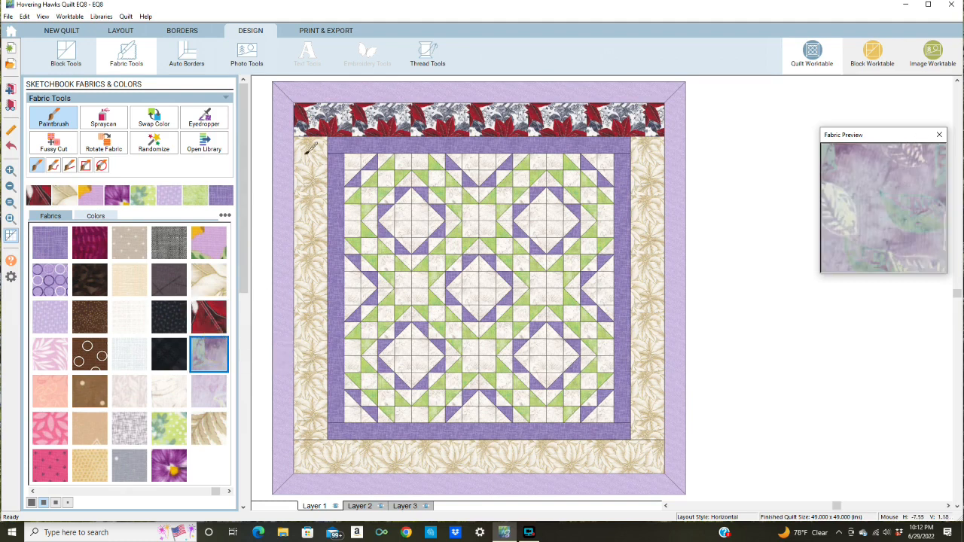
click(320, 124)
click(313, 153)
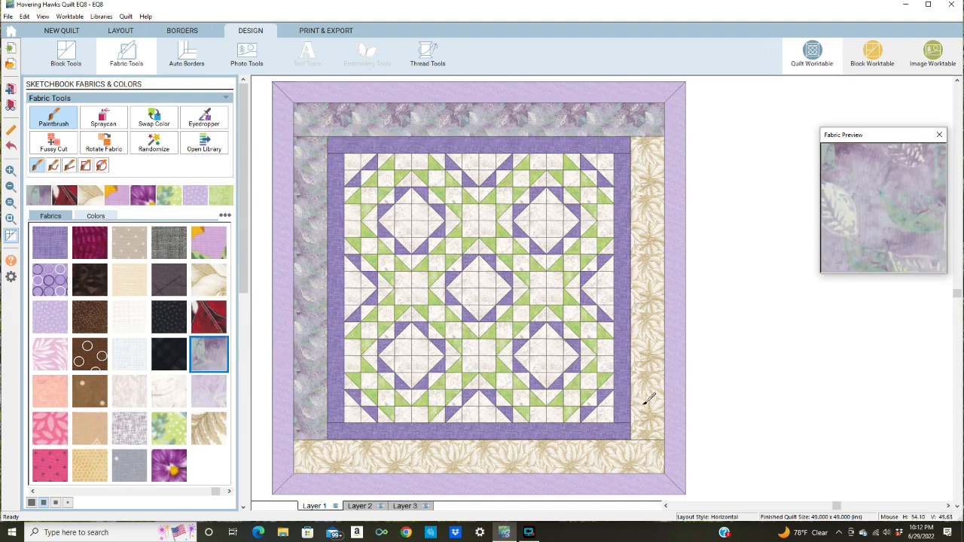
click(644, 402)
click(637, 452)
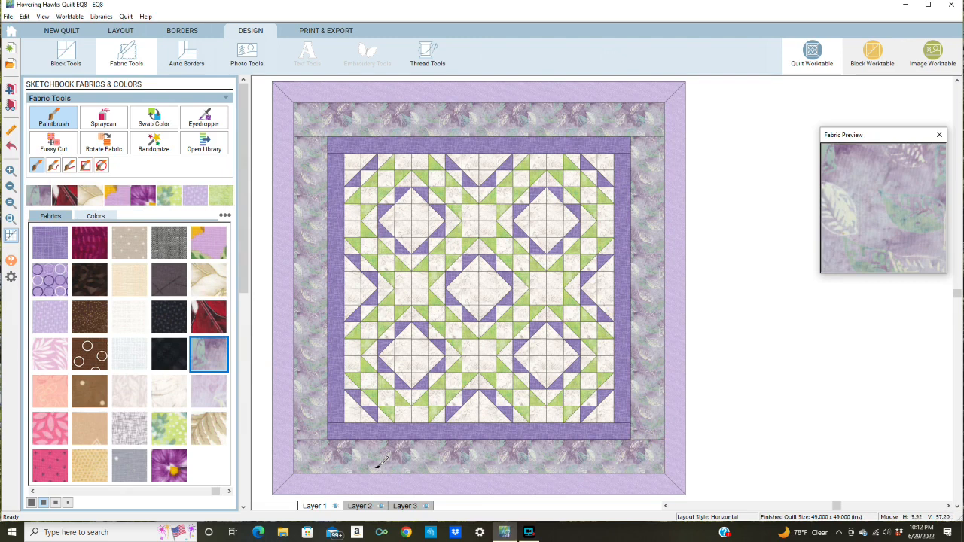
Step: Recolor all four strips of the wide middle border with the pale lilac leaf batik
click(208, 389)
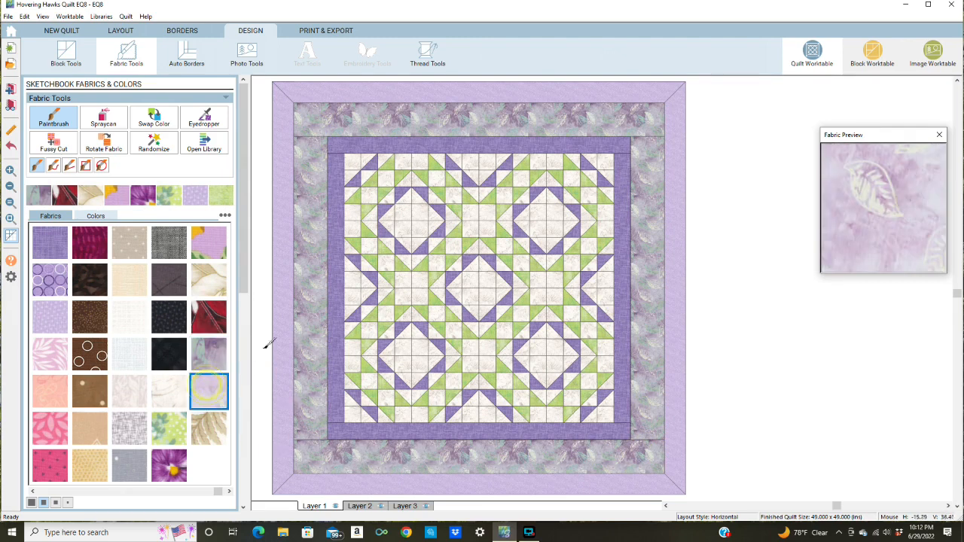
click(319, 121)
click(316, 160)
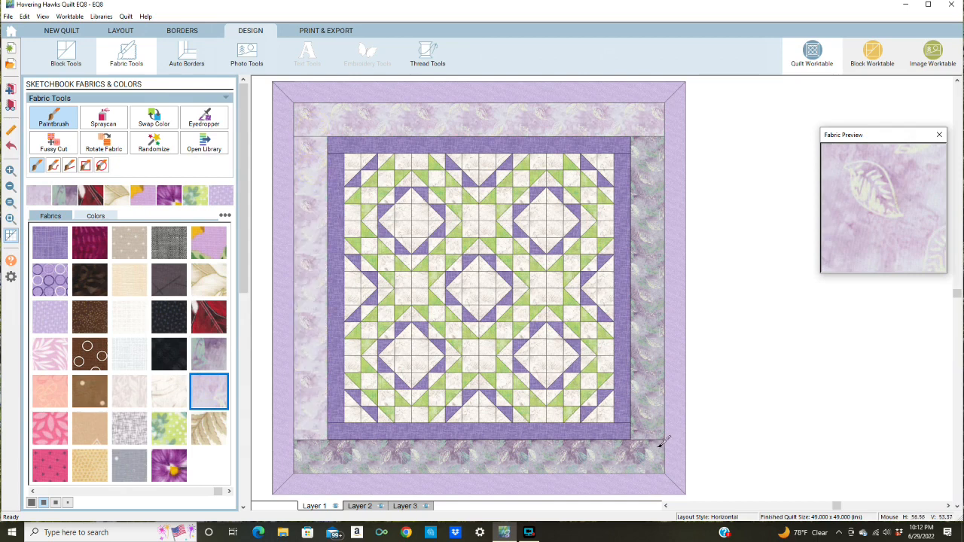
click(652, 422)
click(631, 450)
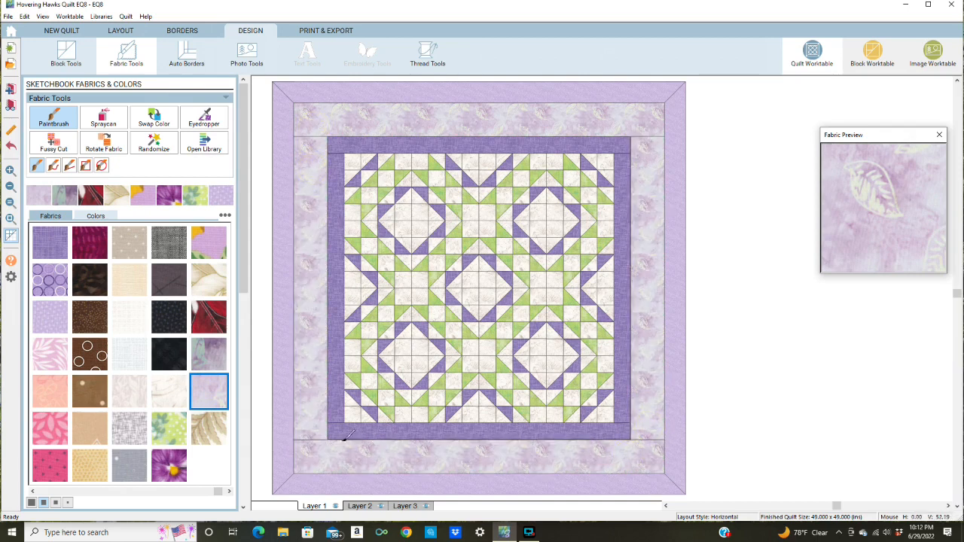
Step: Recolor all four strips of the wide middle border with the cream fabric with tan fern leaves
click(214, 431)
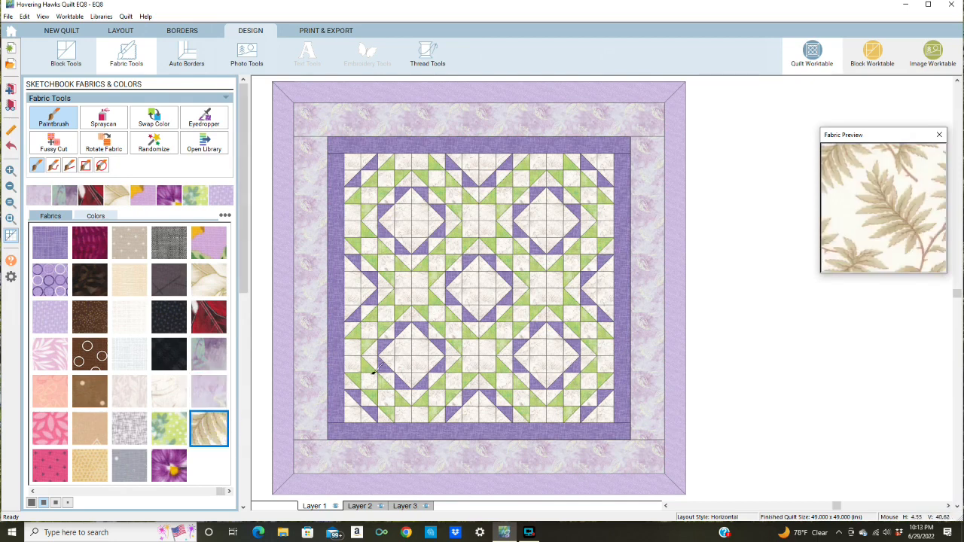
click(331, 117)
click(317, 149)
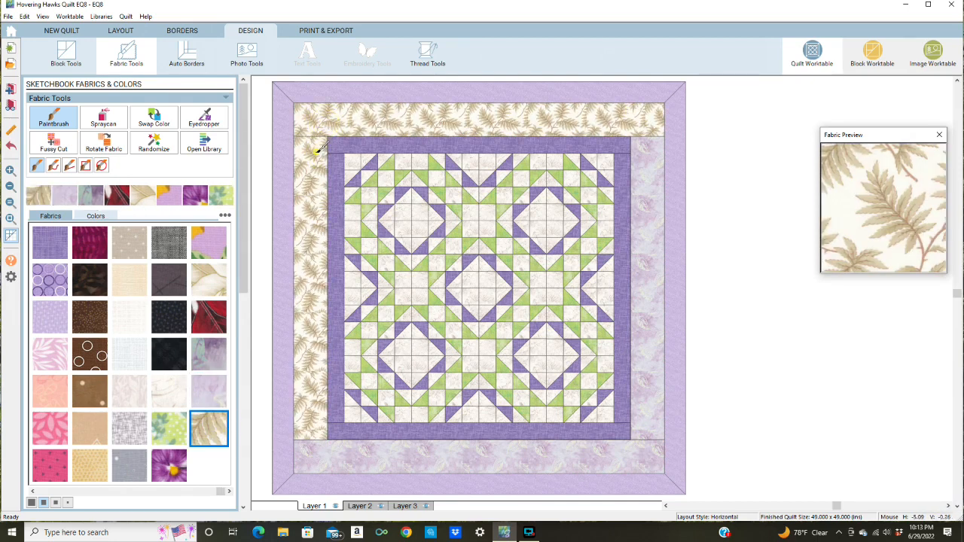
click(641, 427)
click(637, 446)
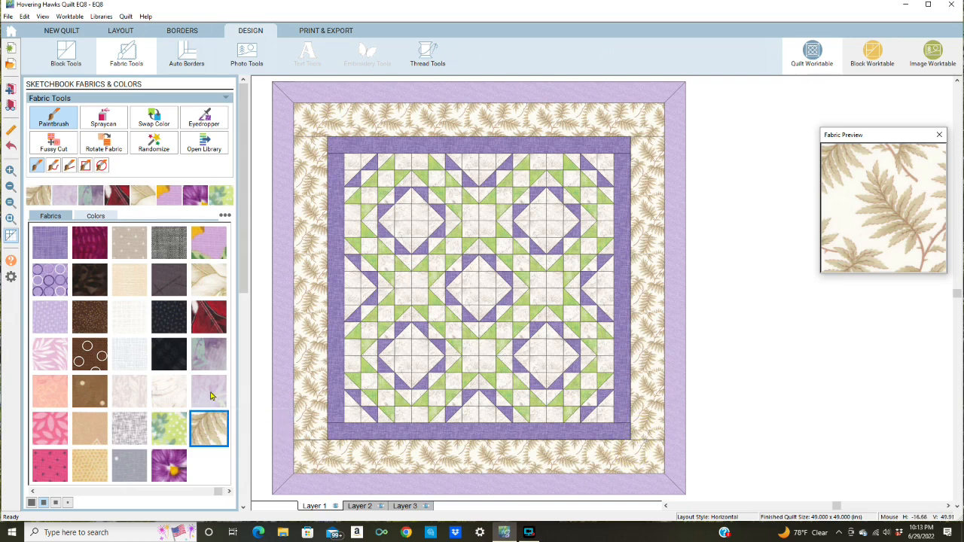
Step: Replace the fern-leaf fabric on all four middle border strips with the pale lilac leaf batik
click(212, 396)
click(320, 124)
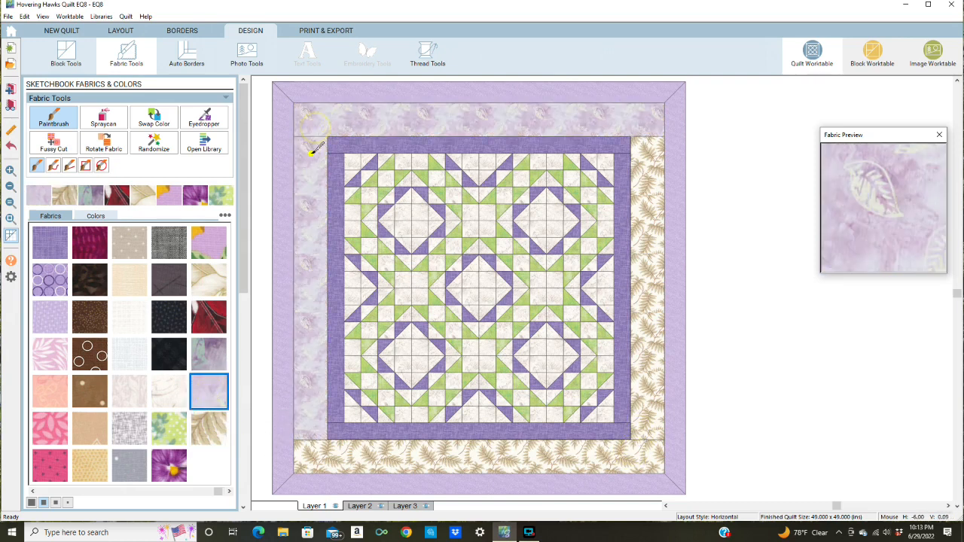
click(313, 146)
click(653, 413)
click(646, 450)
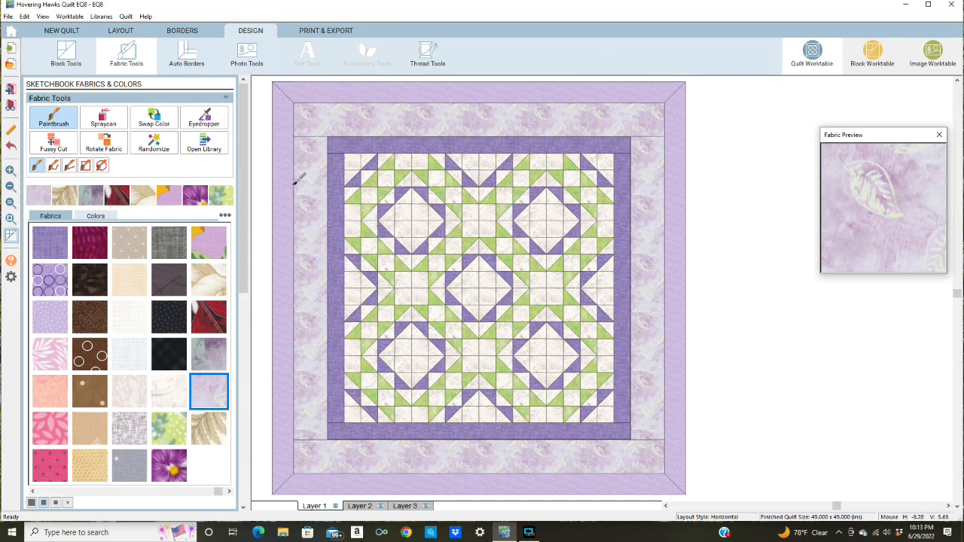
Step: Recolor all four strips of the outer mitered border with the medium purple linen fabric and add the quilt to the project sketchbook
click(59, 251)
click(280, 85)
click(284, 111)
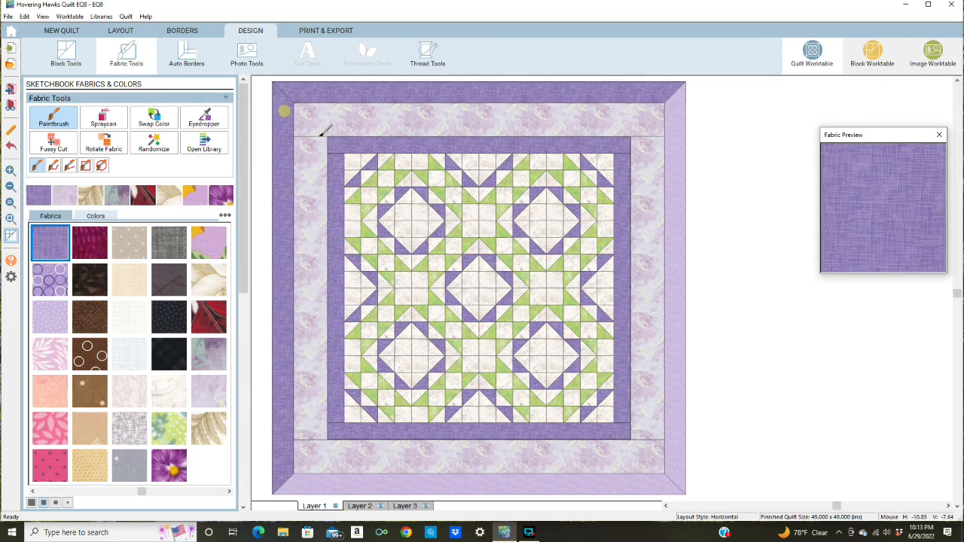
click(678, 468)
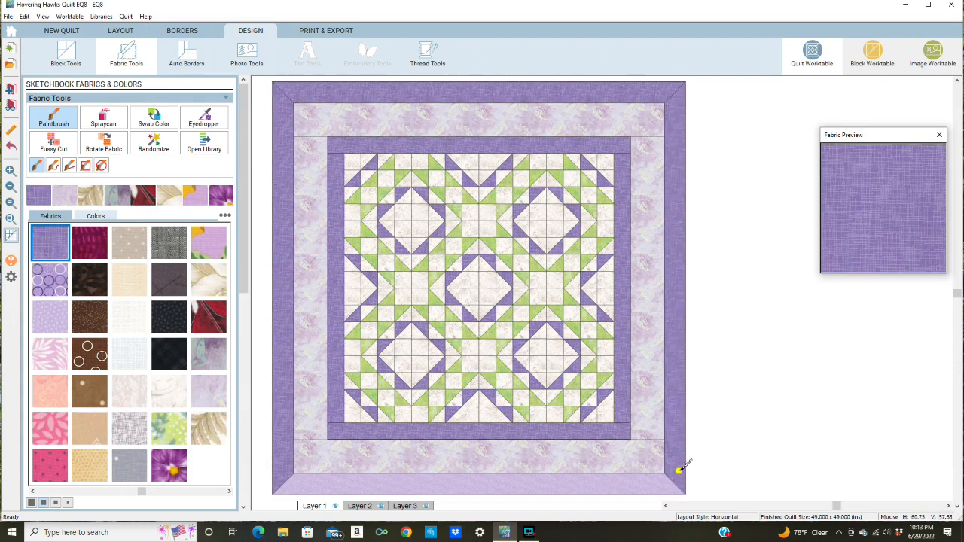
click(666, 483)
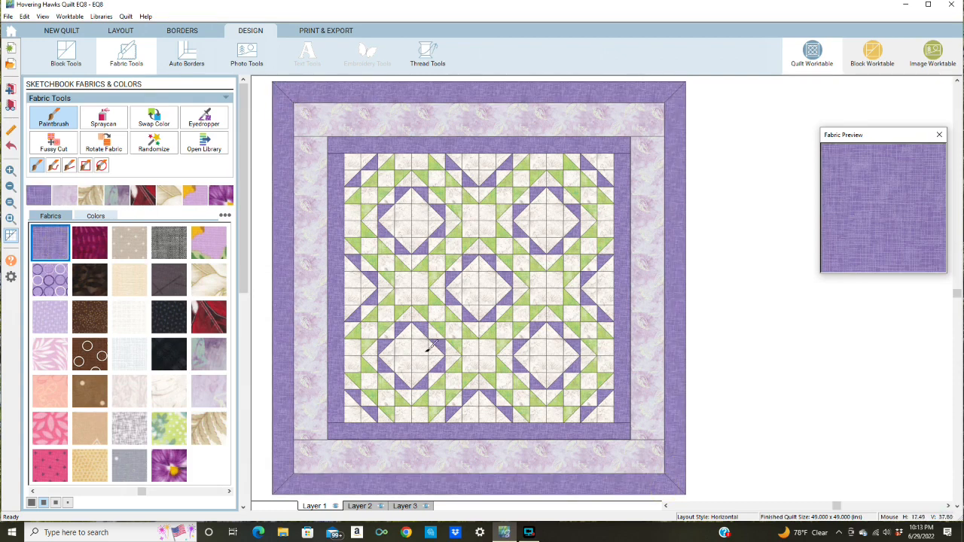
click(10, 89)
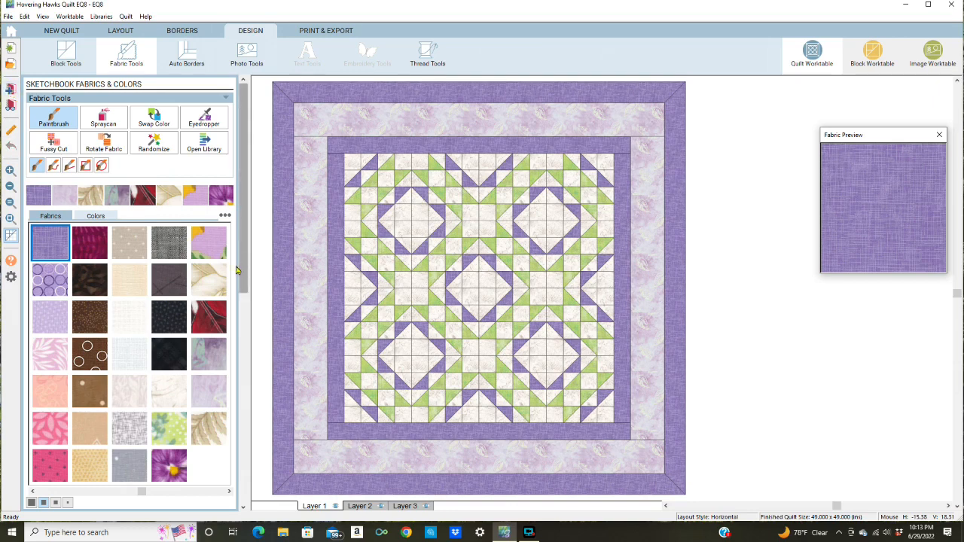
Step: Recolor all four strips of the outer mitered border with the light purple dotted fabric and add this variation to the project sketchbook
click(50, 314)
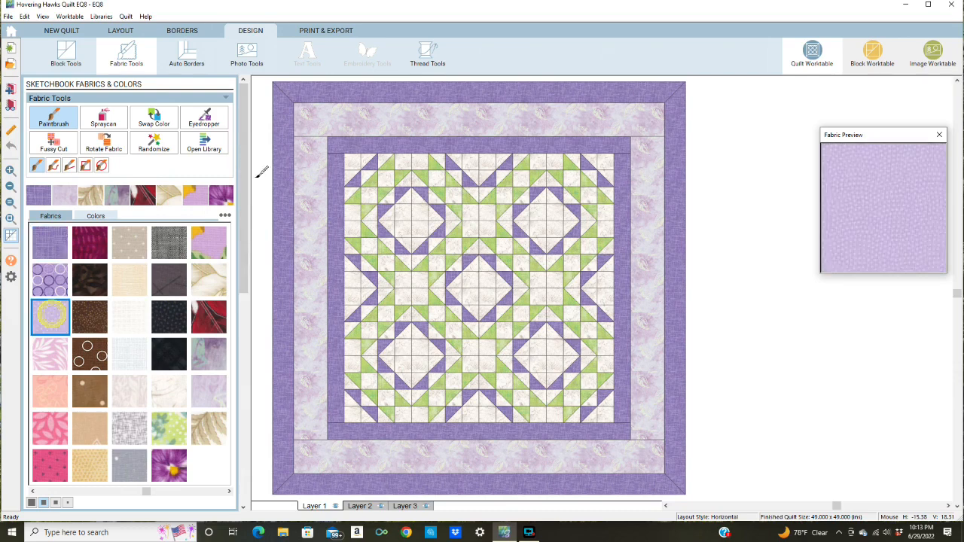
click(296, 94)
click(288, 104)
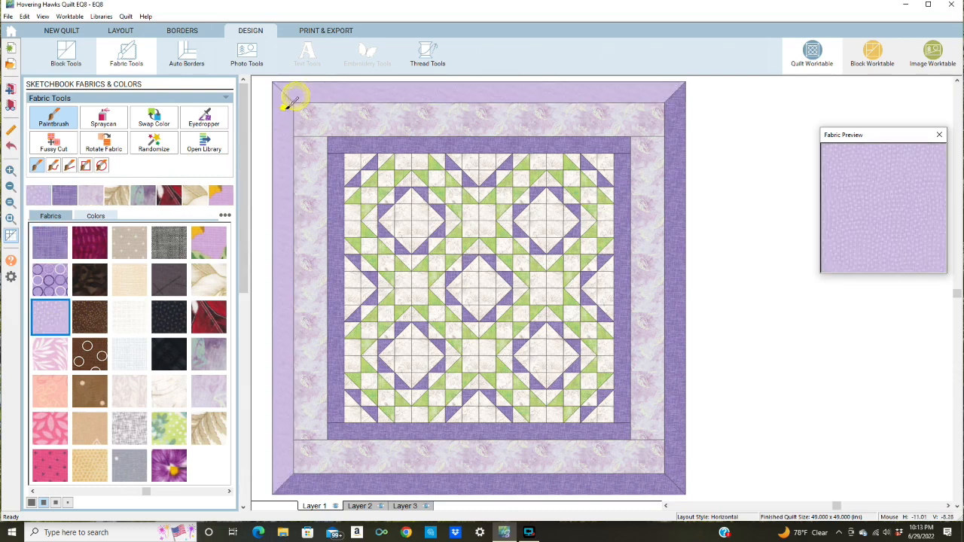
click(675, 454)
click(668, 485)
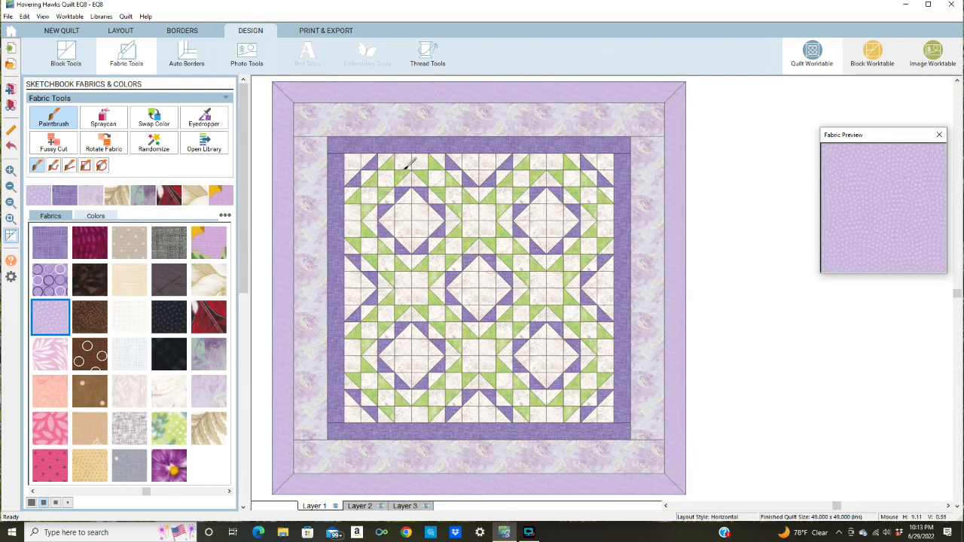
click(10, 90)
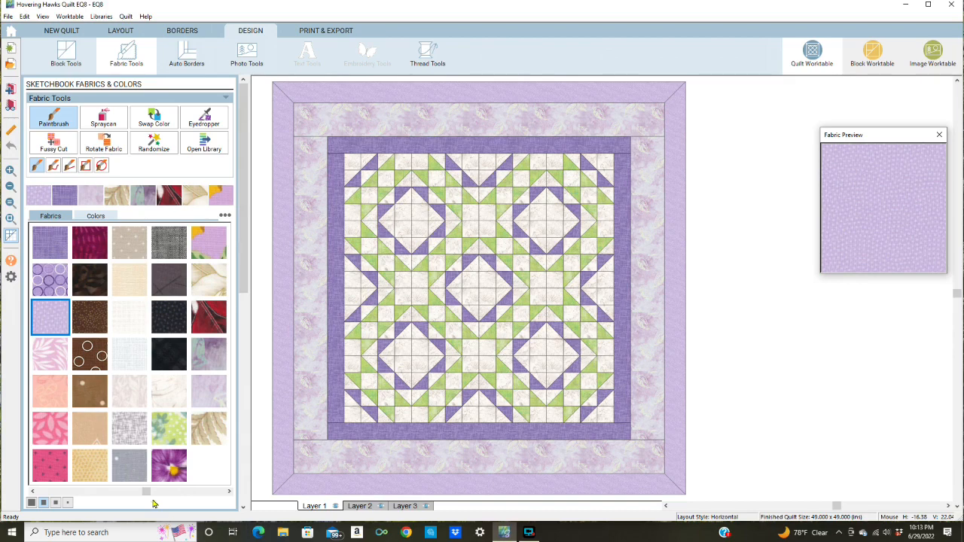
Step: Recolor all four strips of the outer mitered border with the dark purple dotted fabric
drag(146, 492, 135, 492)
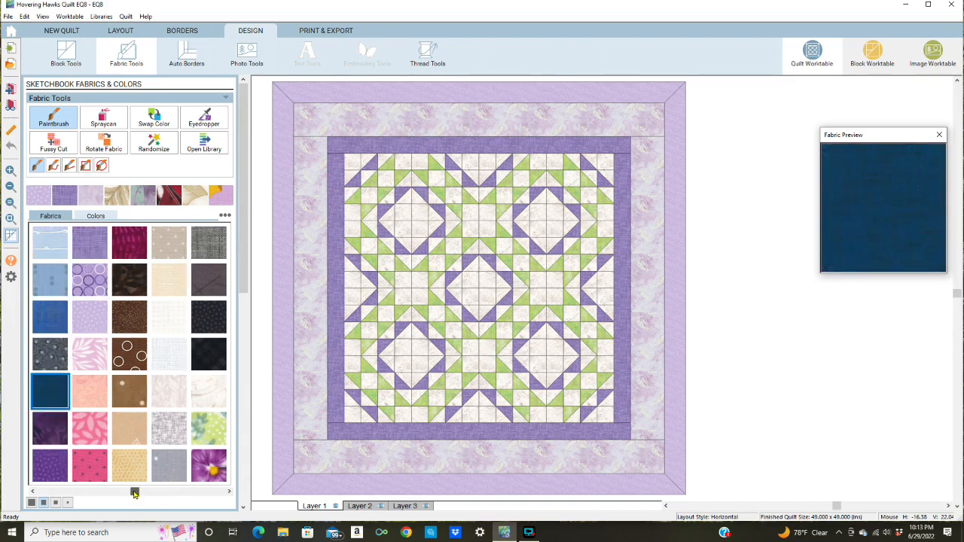
click(50, 464)
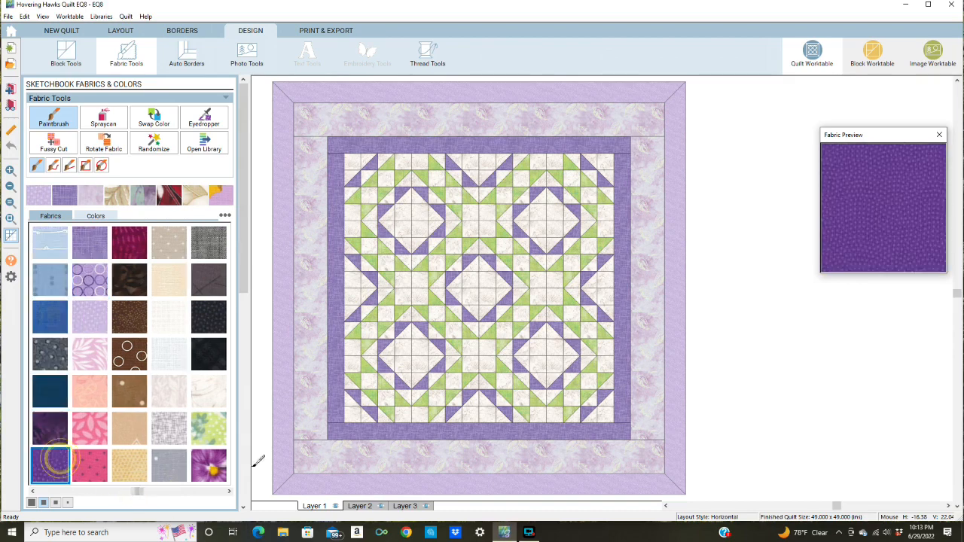
click(285, 468)
click(299, 483)
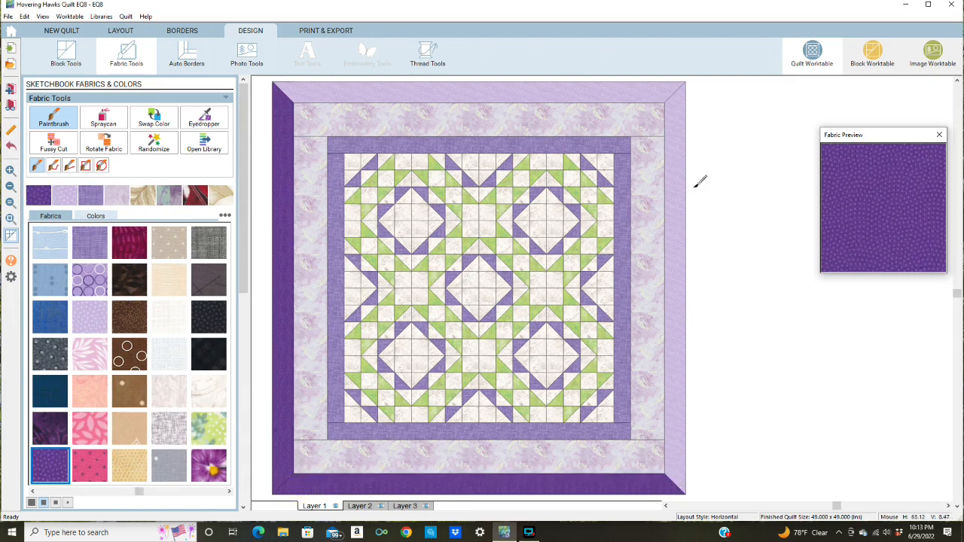
click(677, 88)
click(680, 99)
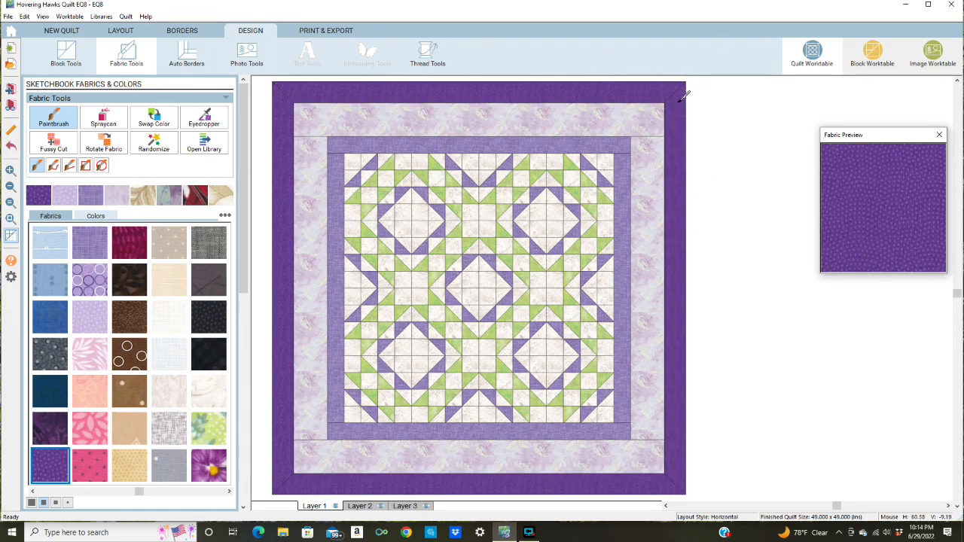
Step: Replace the dark purple fabric on all four outer border strips with the medium purple linen fabric
click(90, 243)
click(278, 86)
click(280, 99)
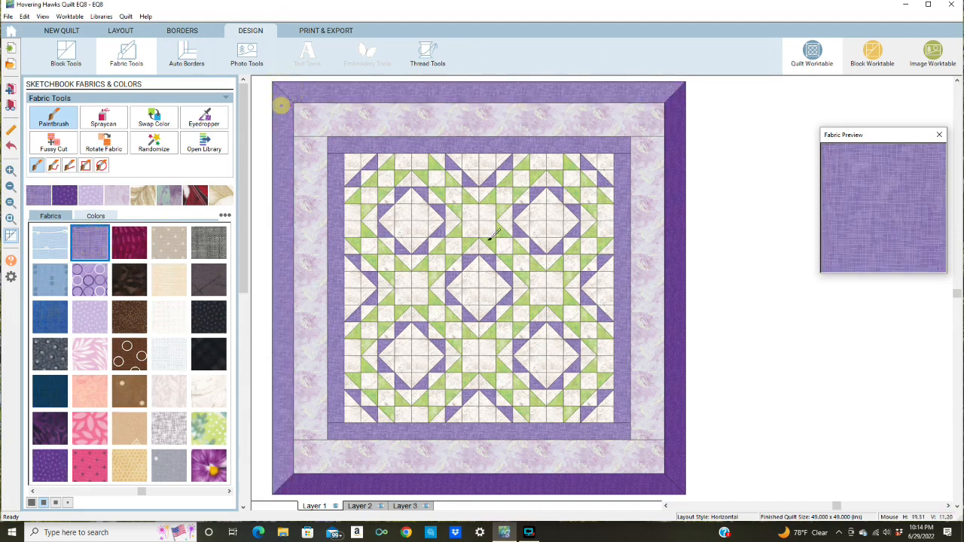
click(681, 460)
click(675, 482)
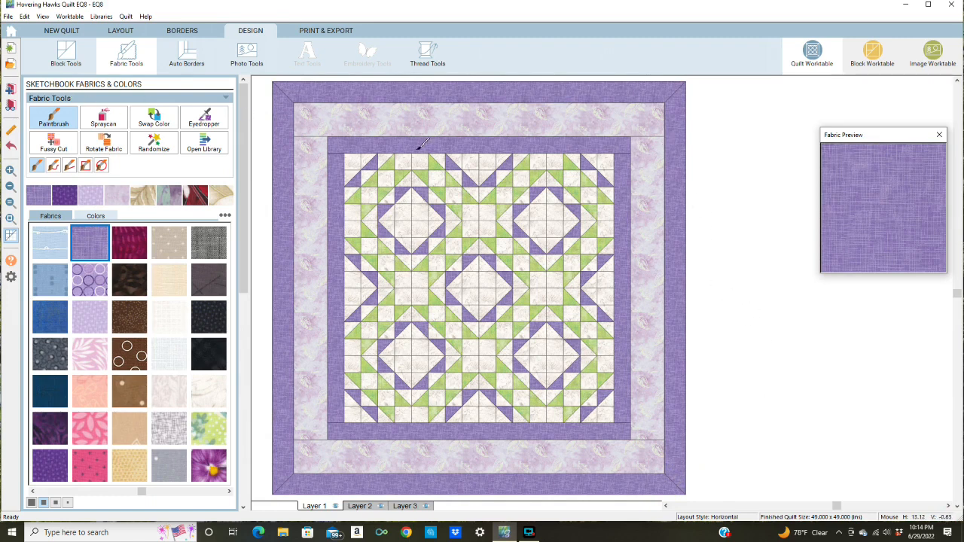
Step: Preview the quilt's yardage estimates for 44-45 inch wide fabric with a 0.25 seam allowance, and close them without printing
click(305, 32)
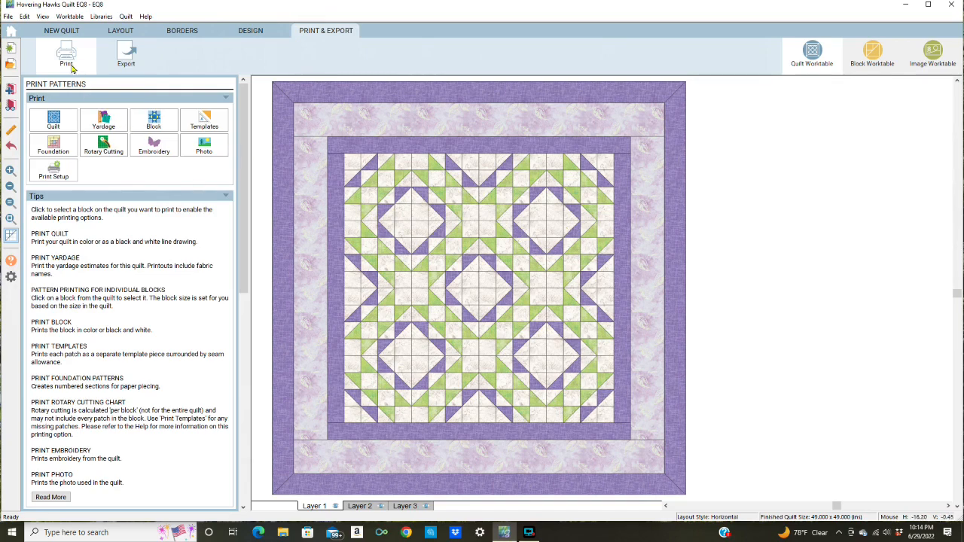
click(97, 121)
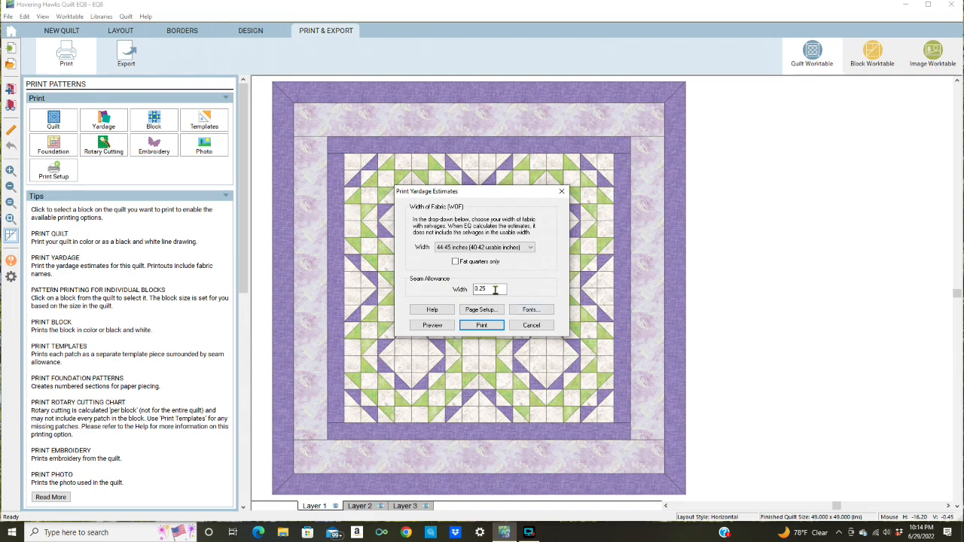
click(442, 330)
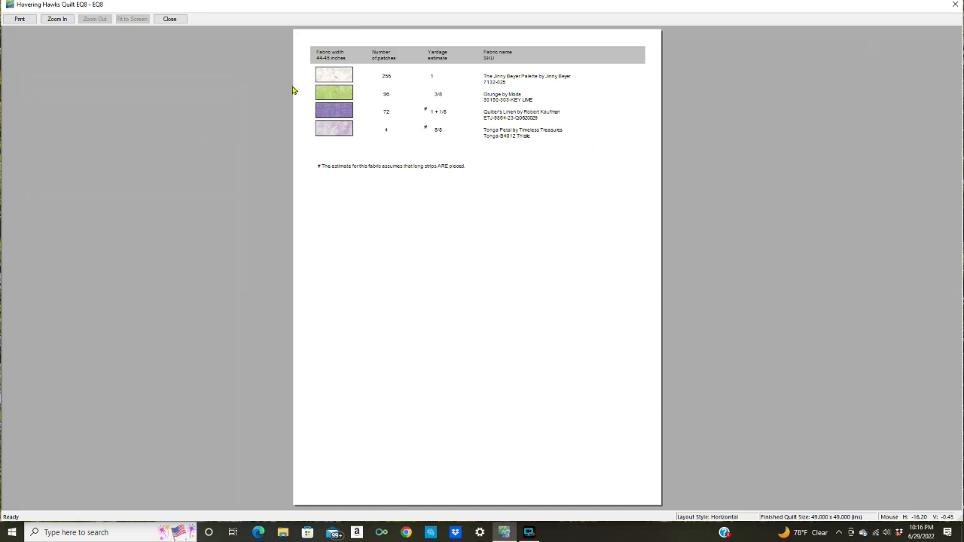
click(172, 19)
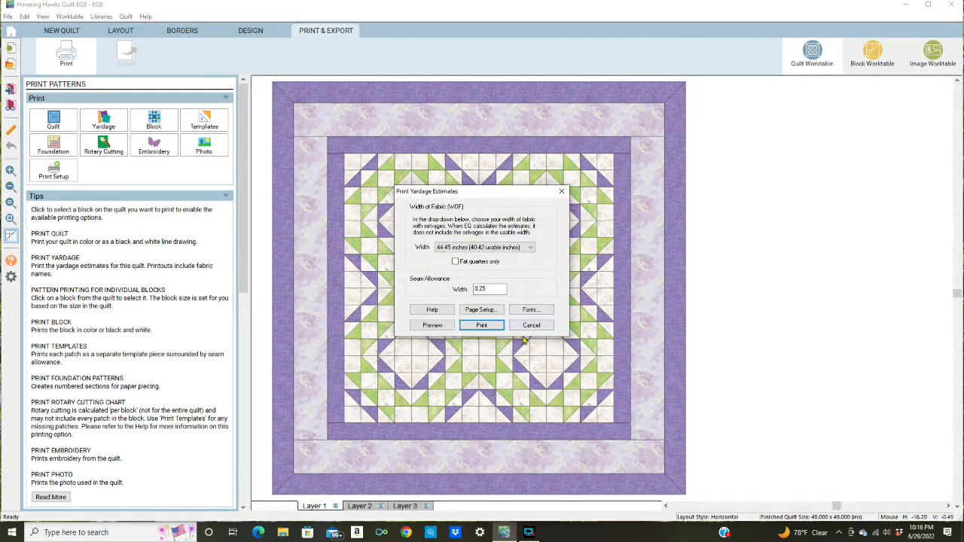
click(531, 326)
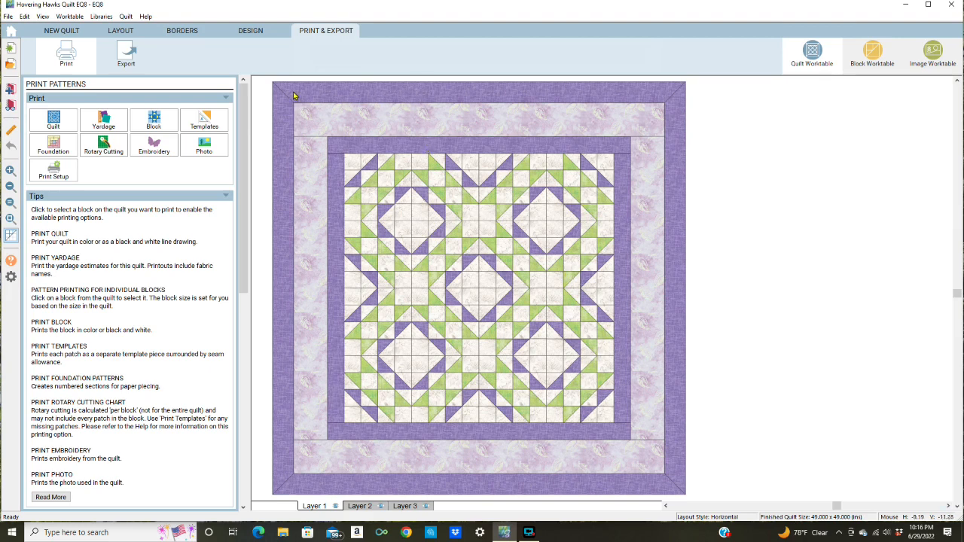
Step: Check the outer border's dimensions, set mitered border 3 to 0.500 inches on all sides, and return to the colored quilt design
mouse_move(297, 97)
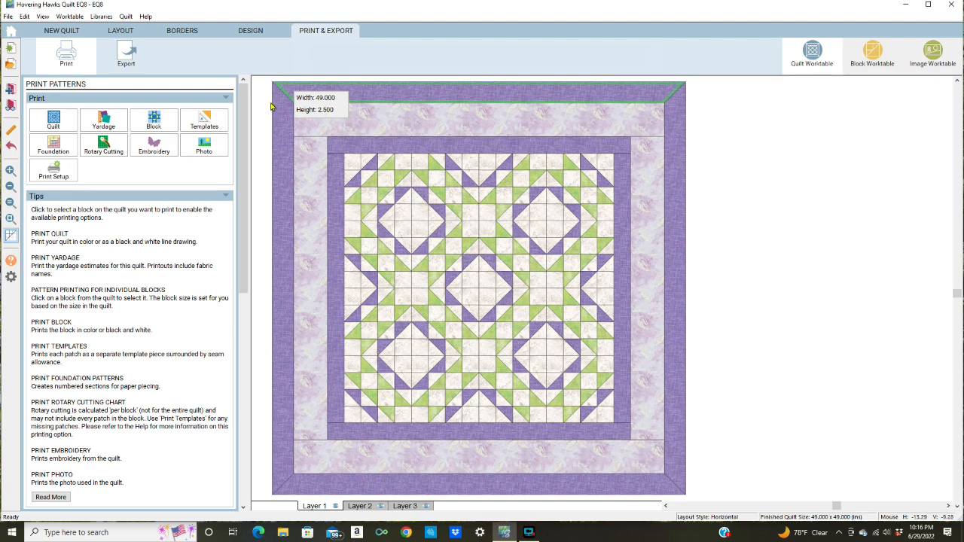
click(192, 32)
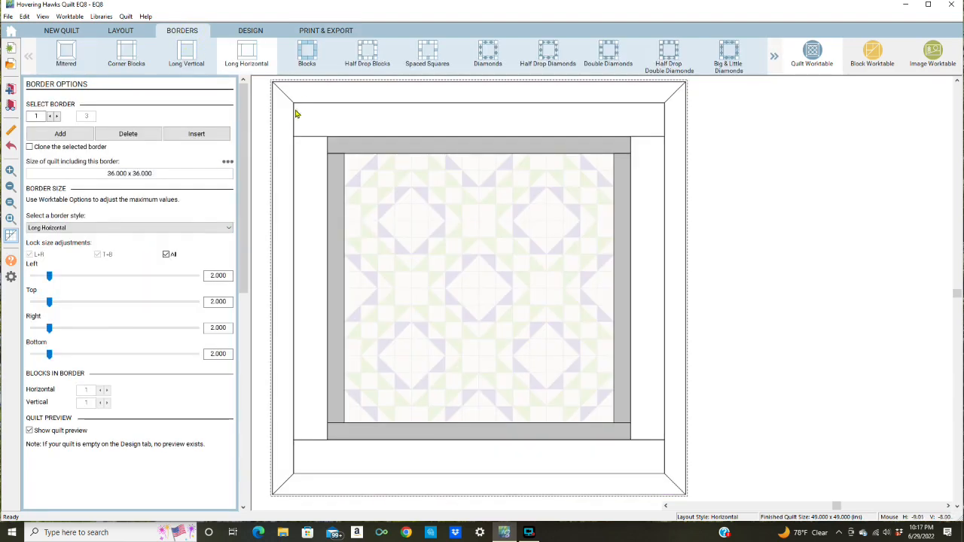
click(51, 117)
click(56, 117)
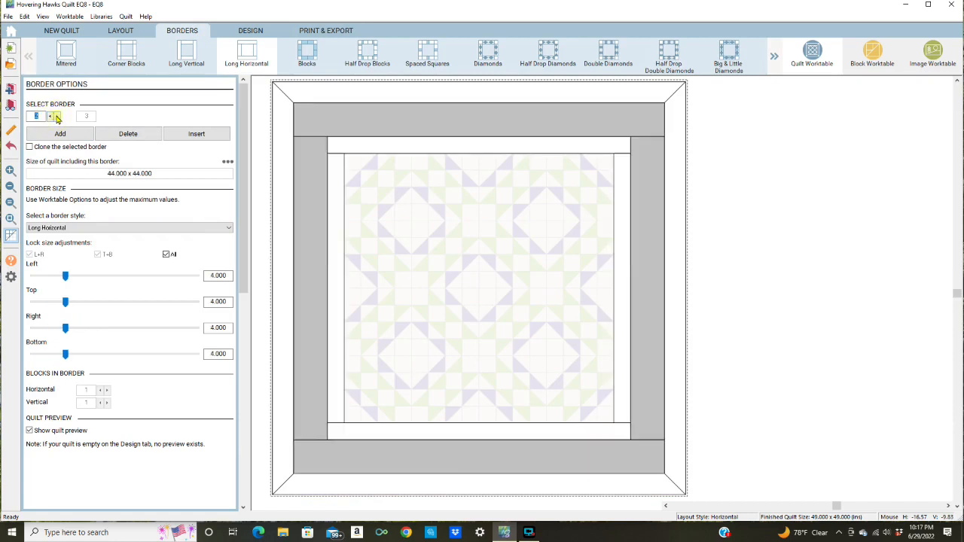
click(56, 118)
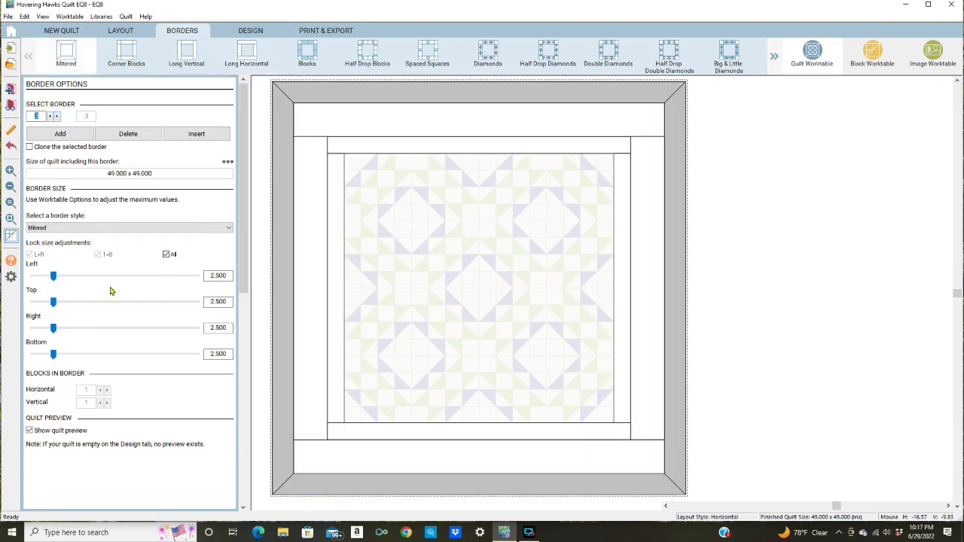
click(53, 277)
drag(54, 280, 39, 282)
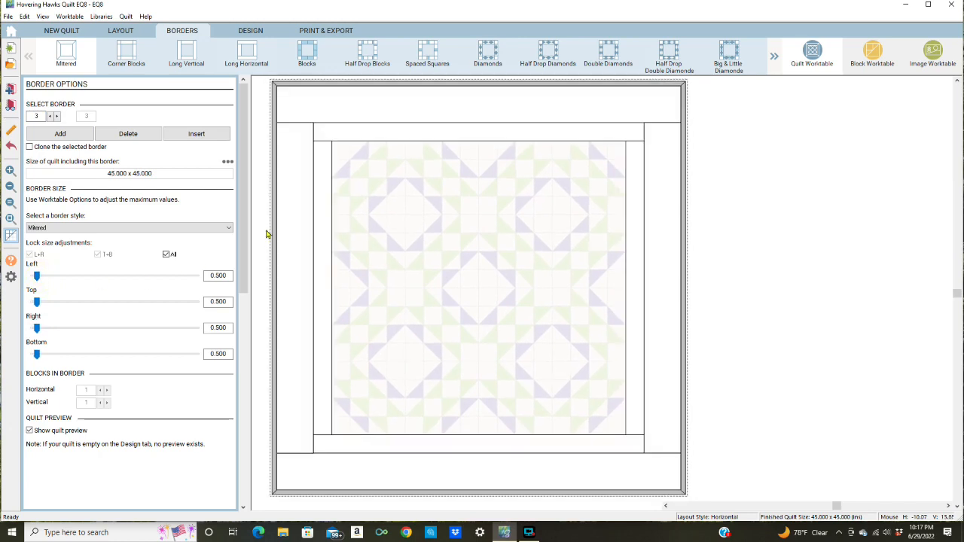
click(251, 30)
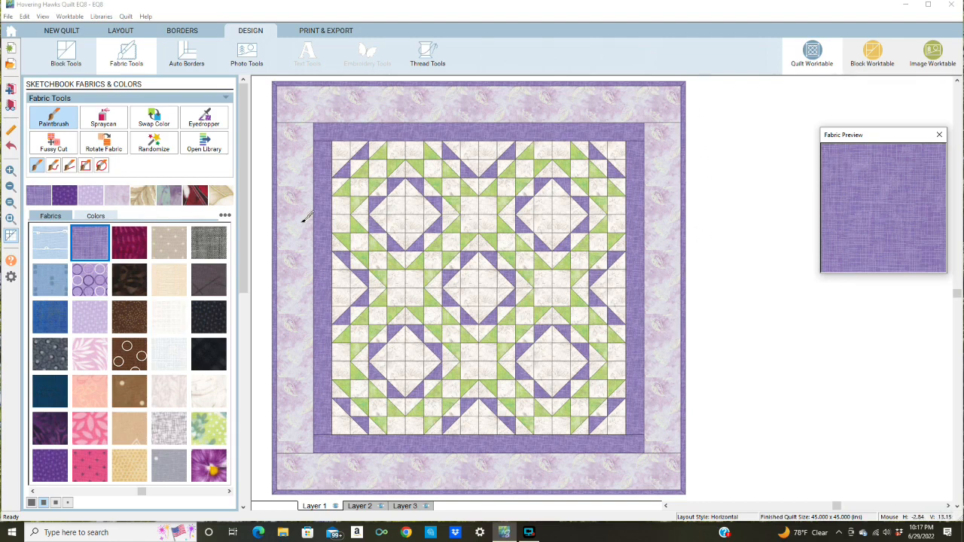
Step: Save the quilt with the 0.500-inch outer border to the Project Sketchbook
click(326, 31)
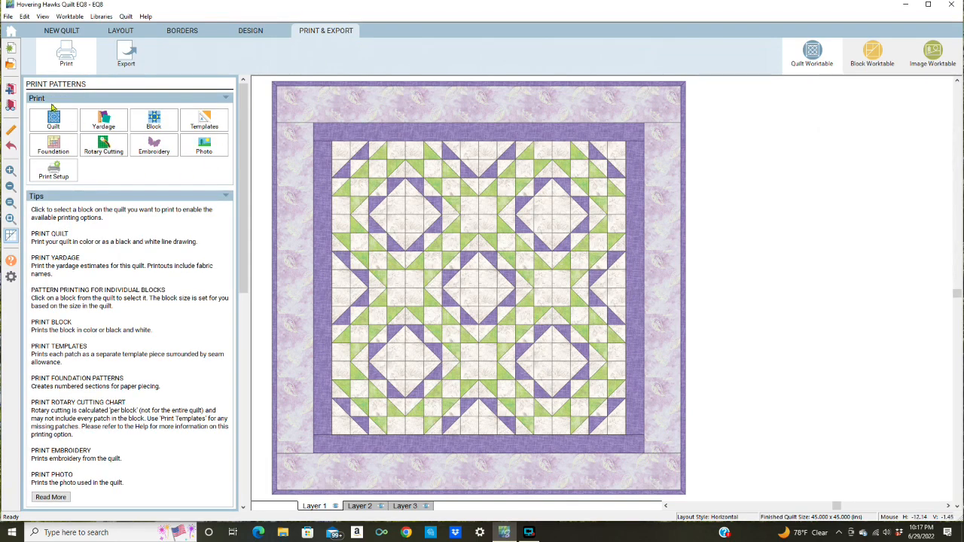
click(10, 90)
Step: Export the quilt as the JPEG image H Hawks 1 at 75 dots per inch, with both patches and blocks outlined
click(123, 59)
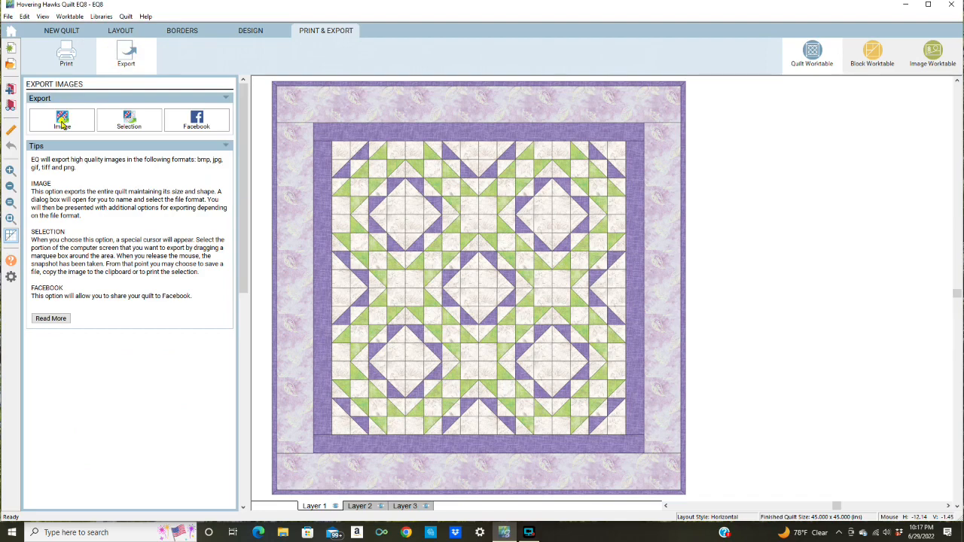
click(62, 121)
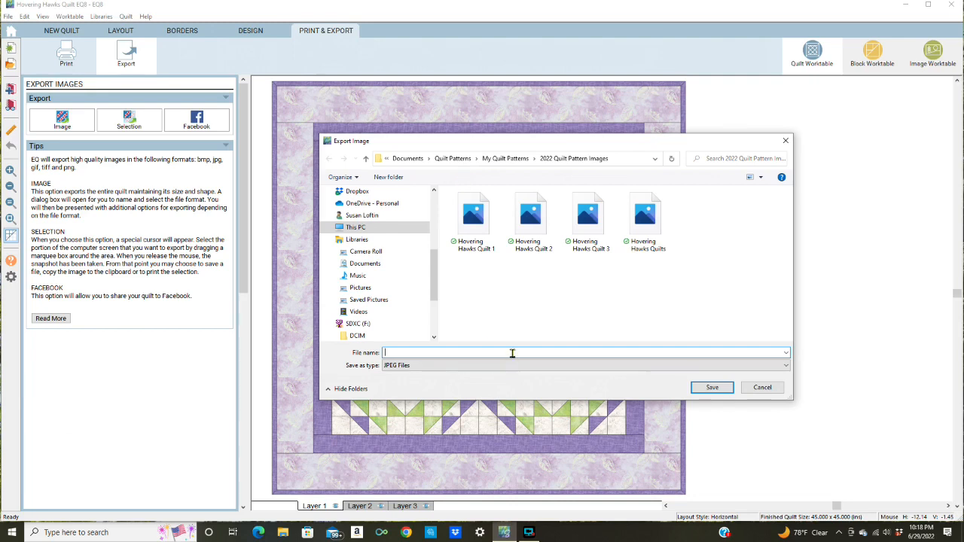
text(H)
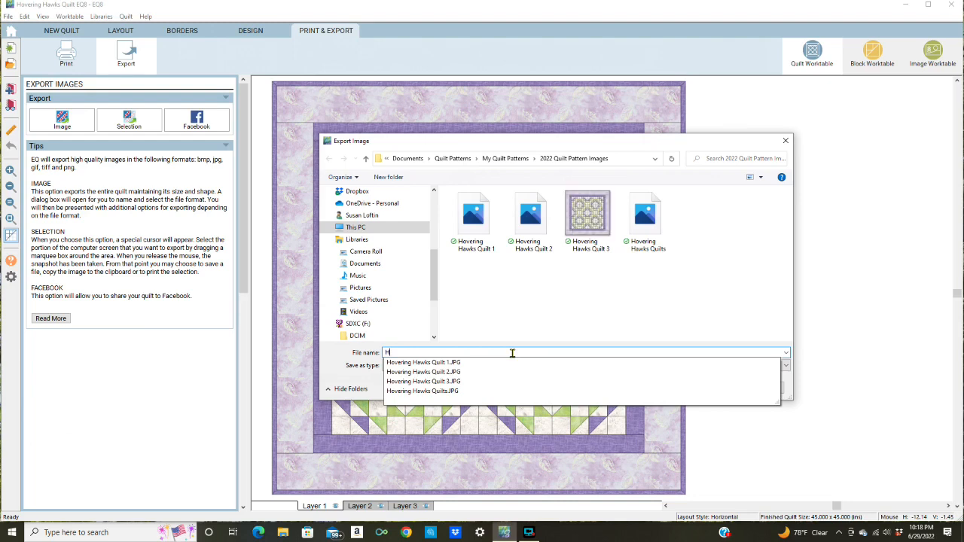
text( Haw)
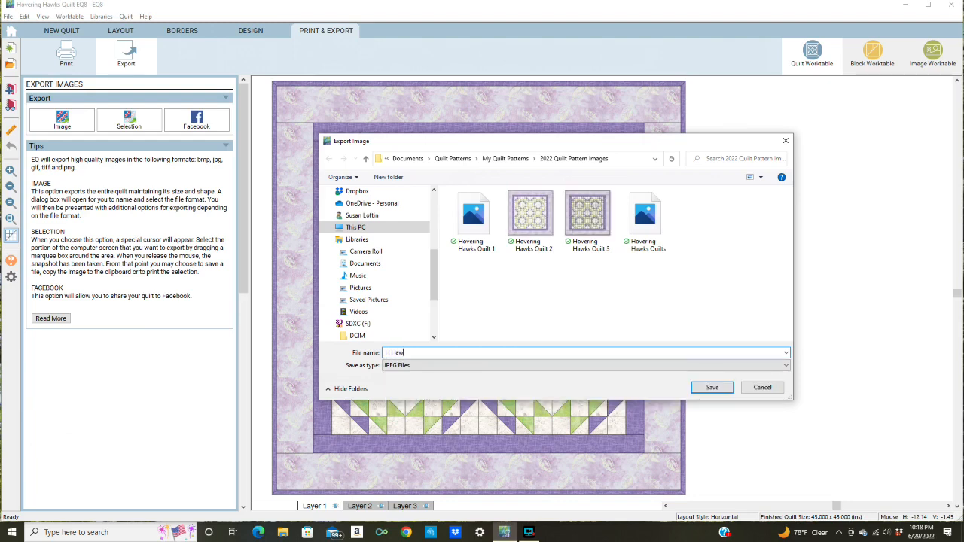
text(ks 1)
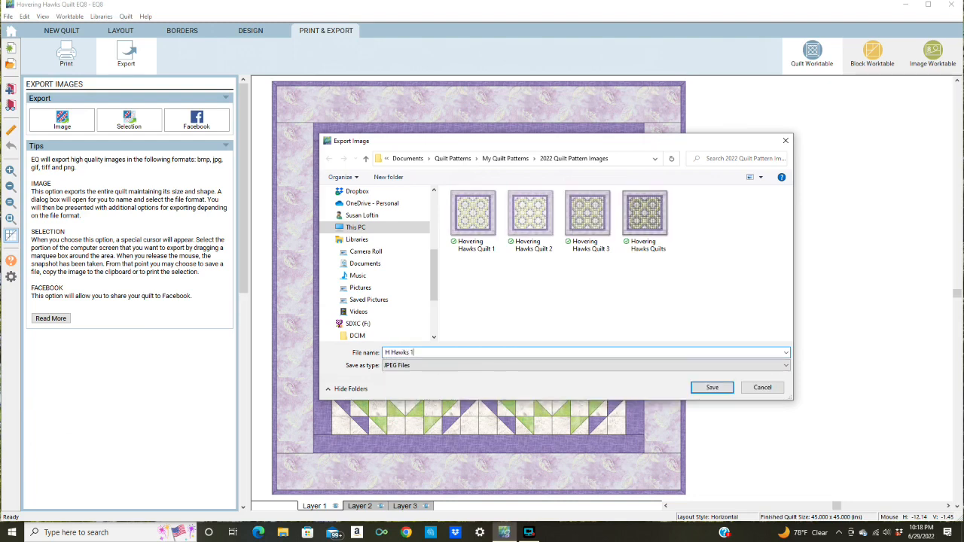
click(712, 388)
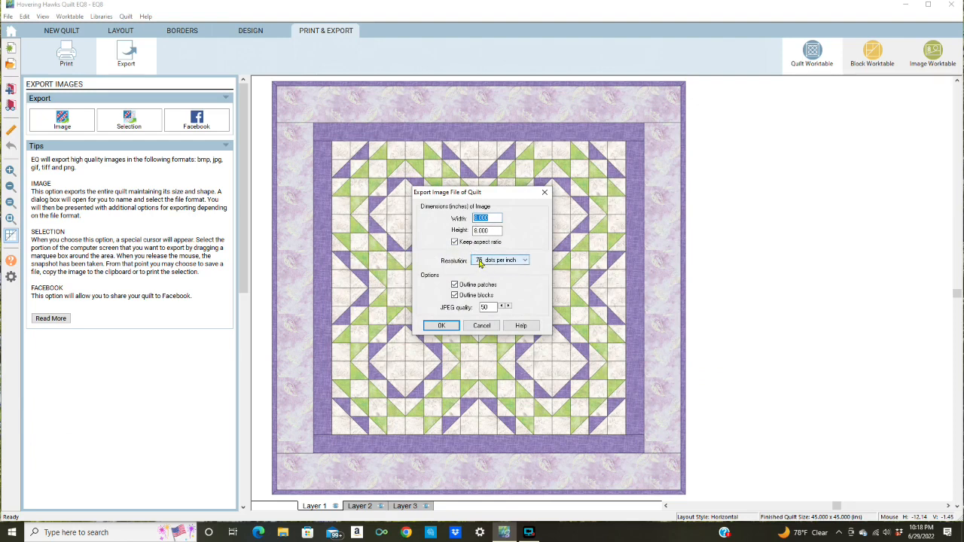
click(527, 262)
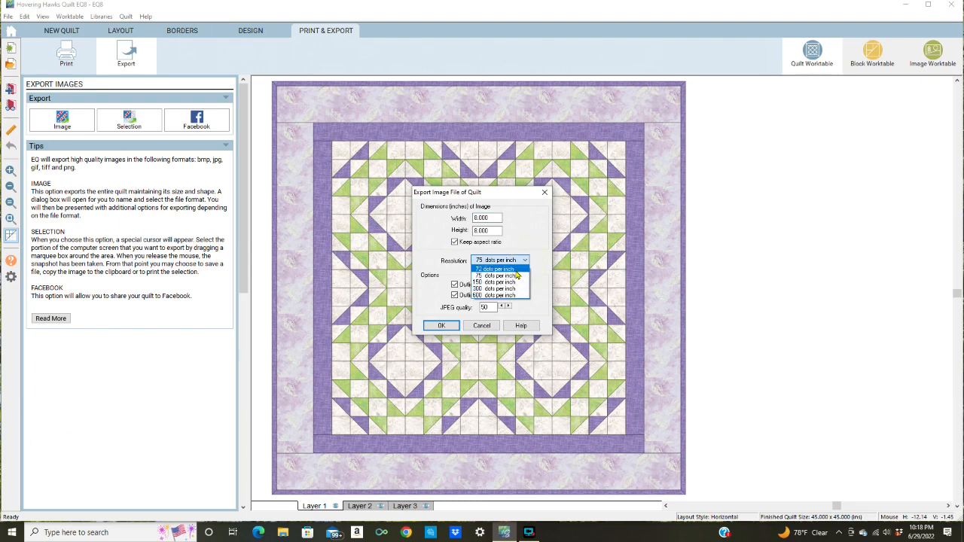
click(516, 278)
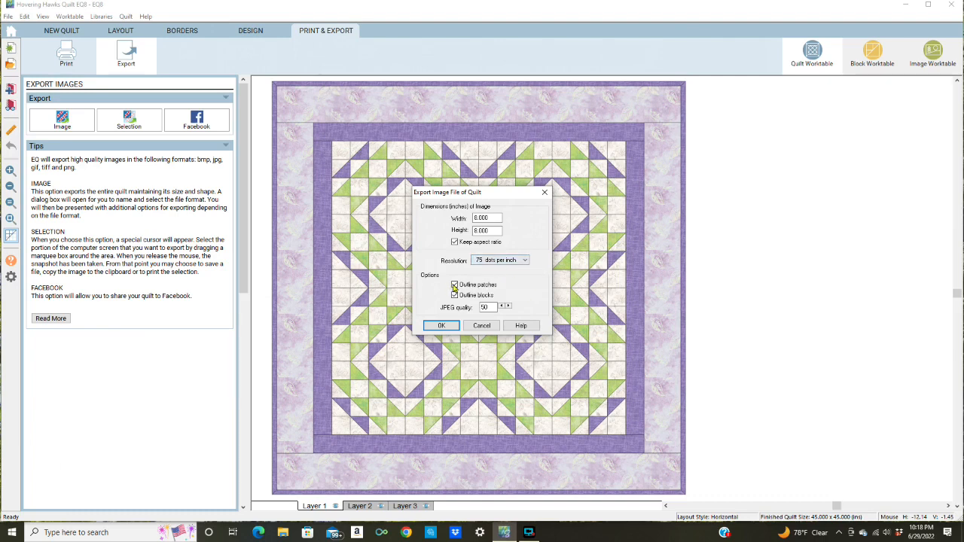
click(442, 325)
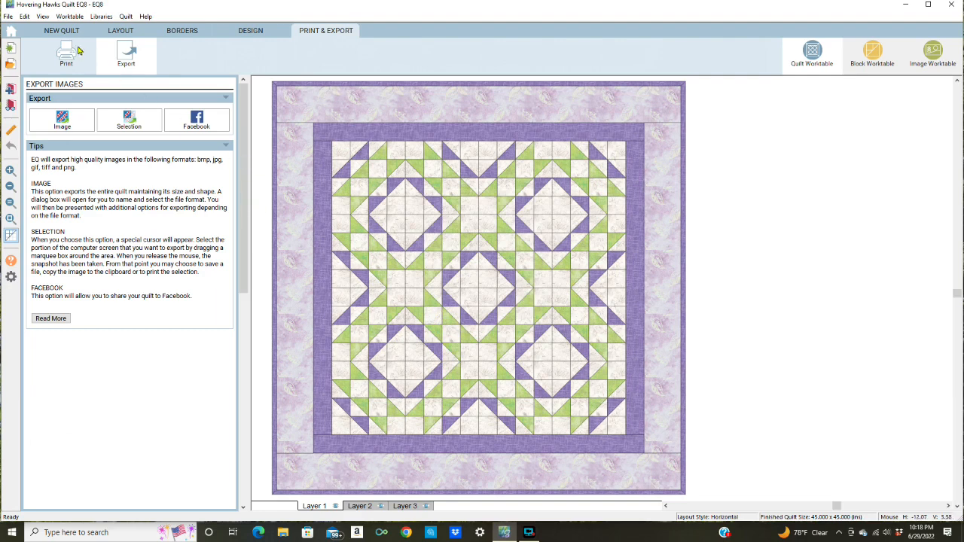
Step: Export the quilt again as the JPEG image H Hawks 2 at 75 dots per inch, with patch outlines turned off
click(67, 122)
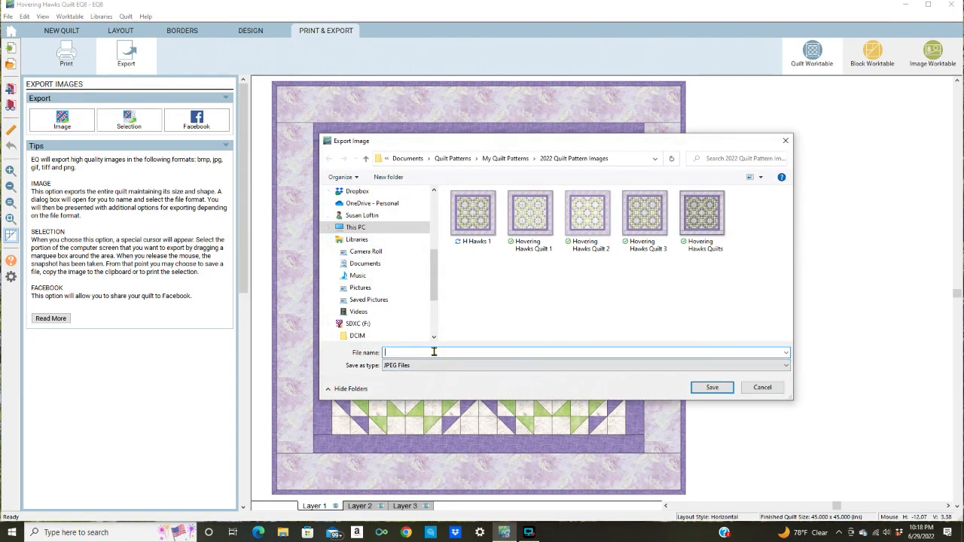
text(H)
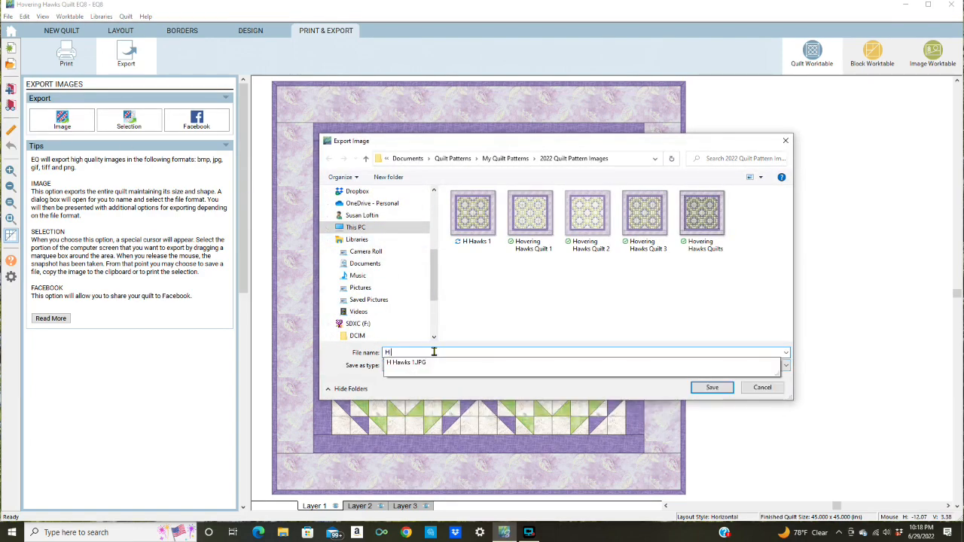
text( Hawks 2)
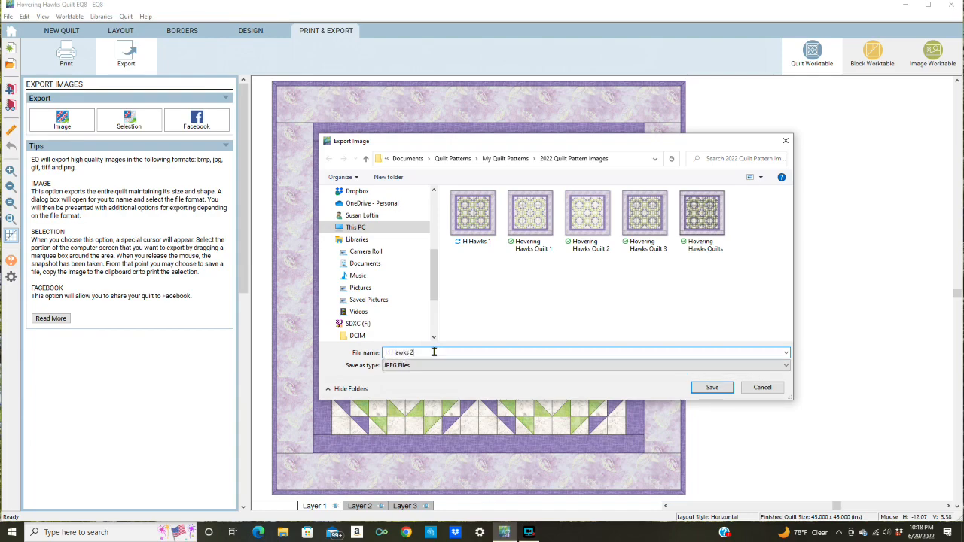
click(709, 388)
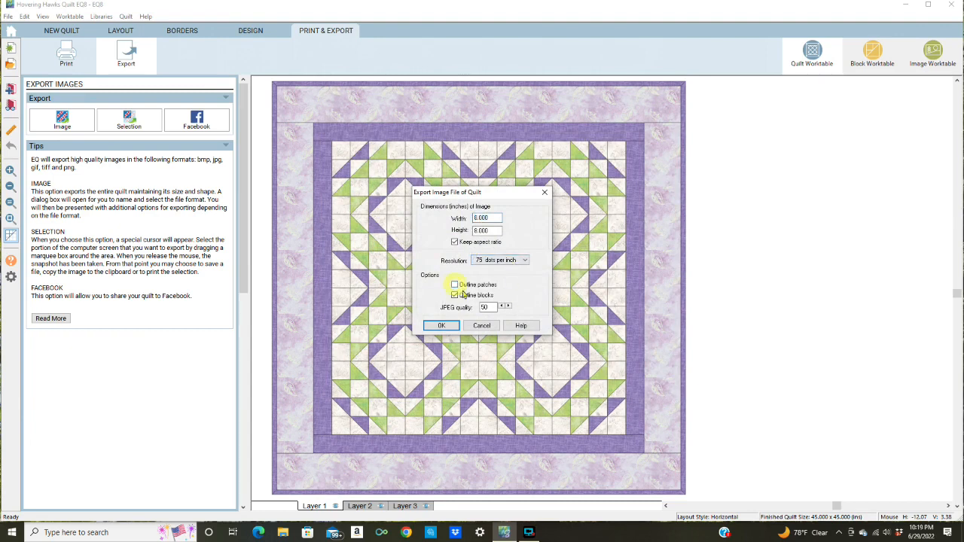
click(448, 329)
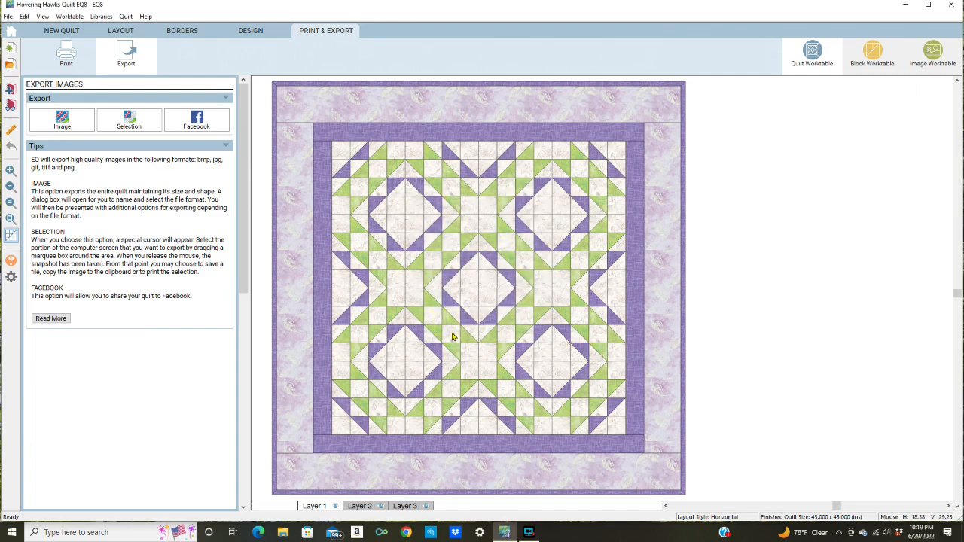
Step: Export the quilt as a third JPEG image named H Hawks 3 at 75 dots per inch, toggling the Outline patches option
click(70, 121)
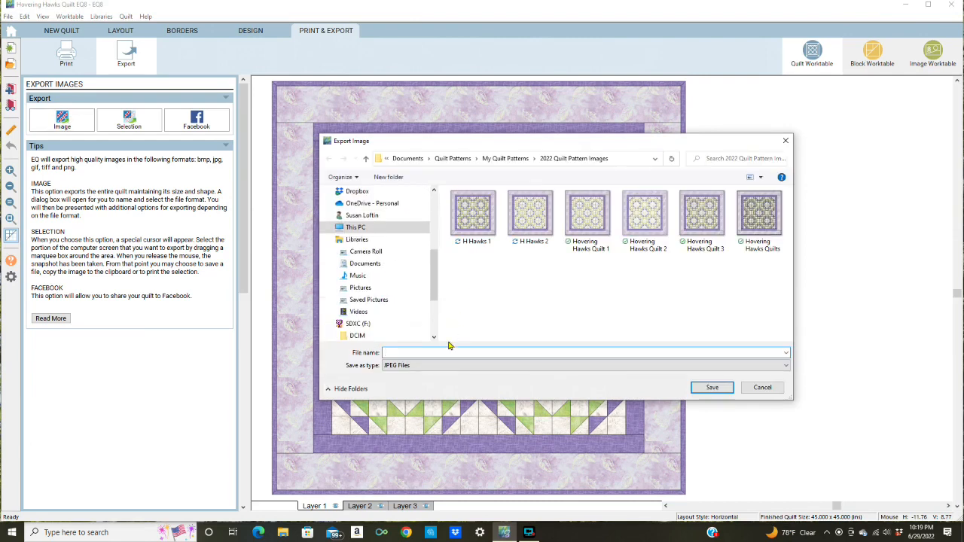
text(H Hawks )
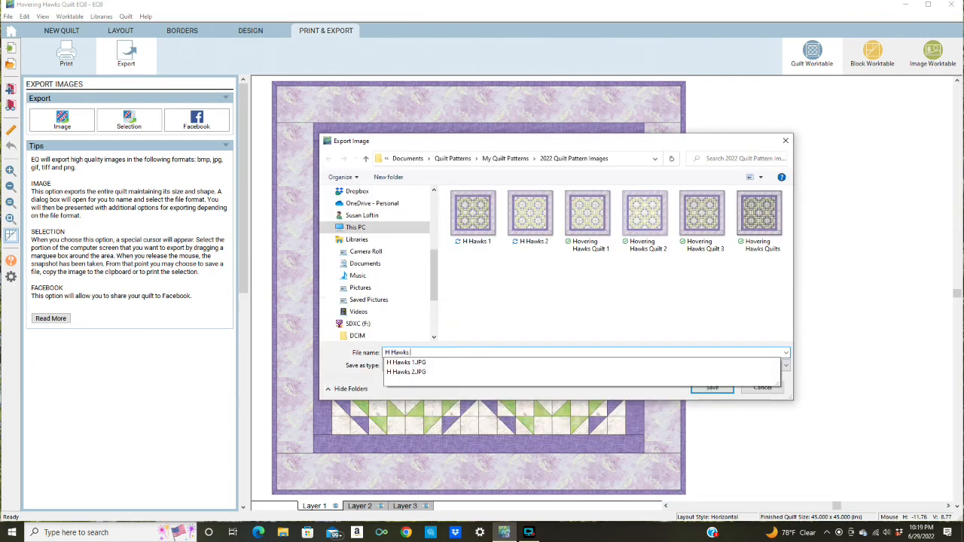
text(3)
click(706, 387)
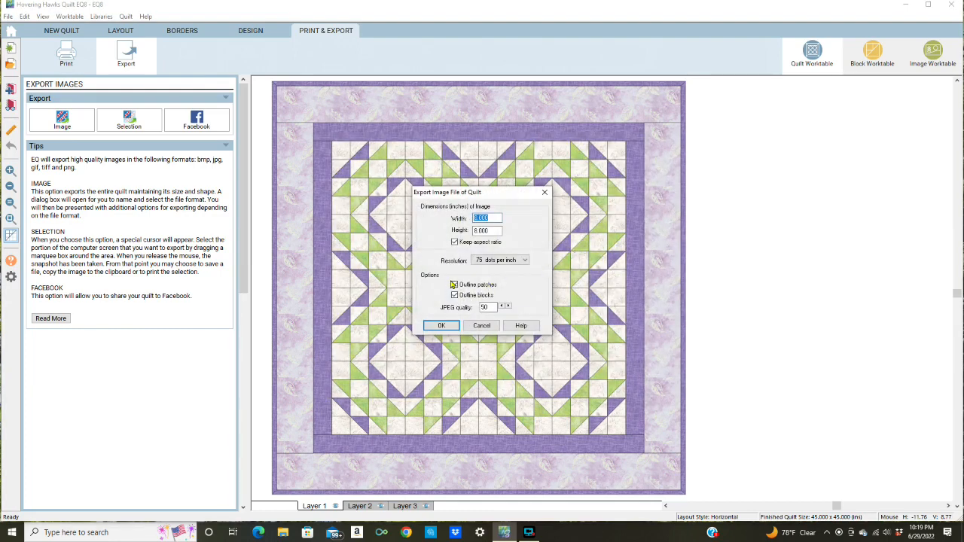
click(455, 285)
click(441, 326)
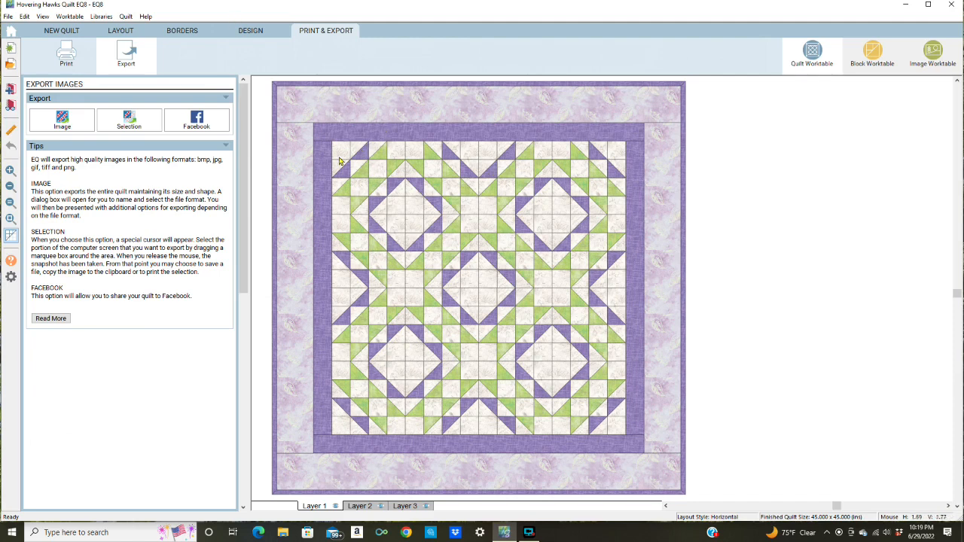
Step: Review the project's saved blocks, fabrics and quilt variations in the Project Sketchbook, stopping at the last saved quilt
click(10, 108)
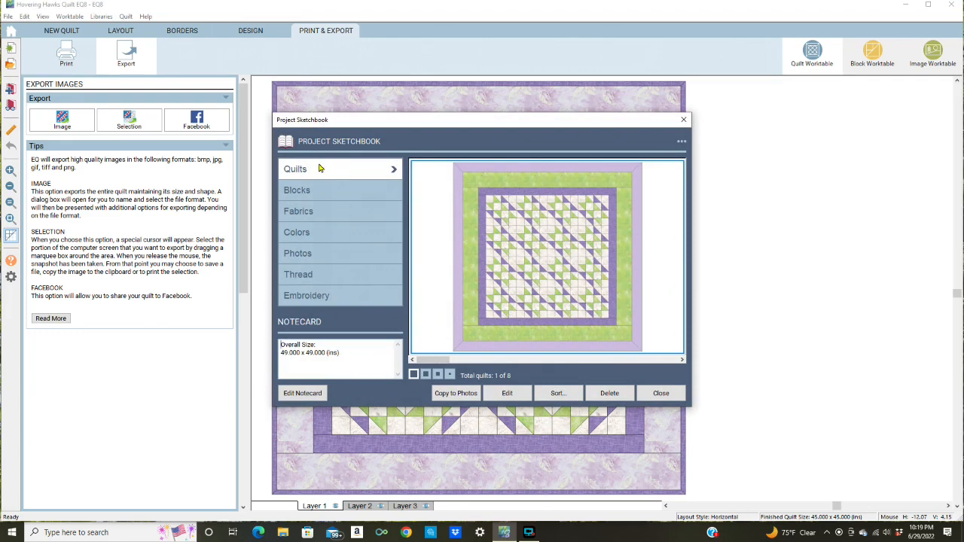
click(311, 191)
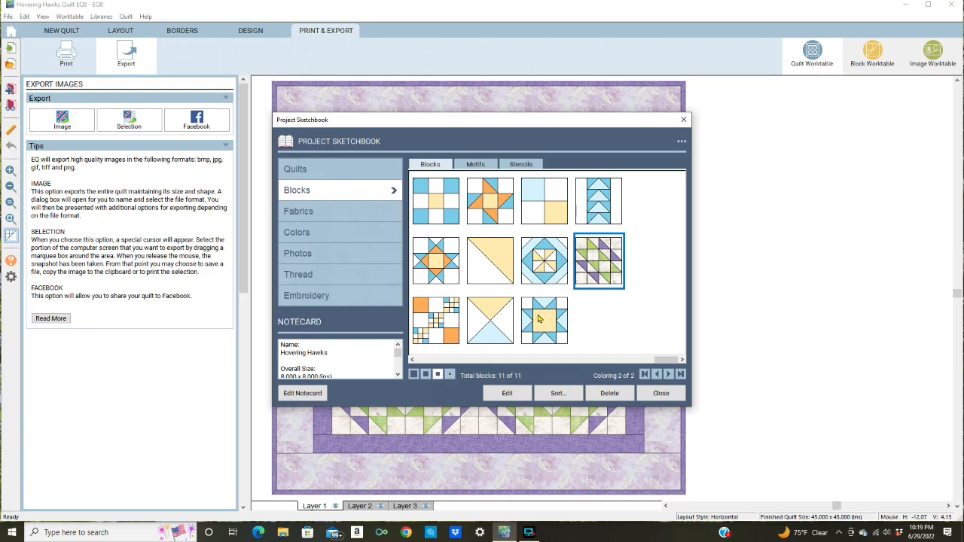
click(359, 215)
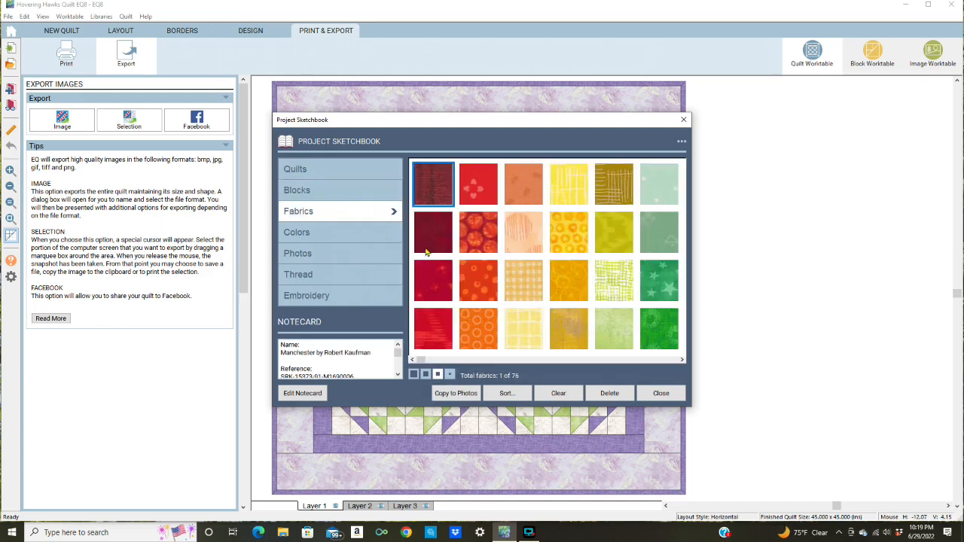
drag(420, 360, 674, 363)
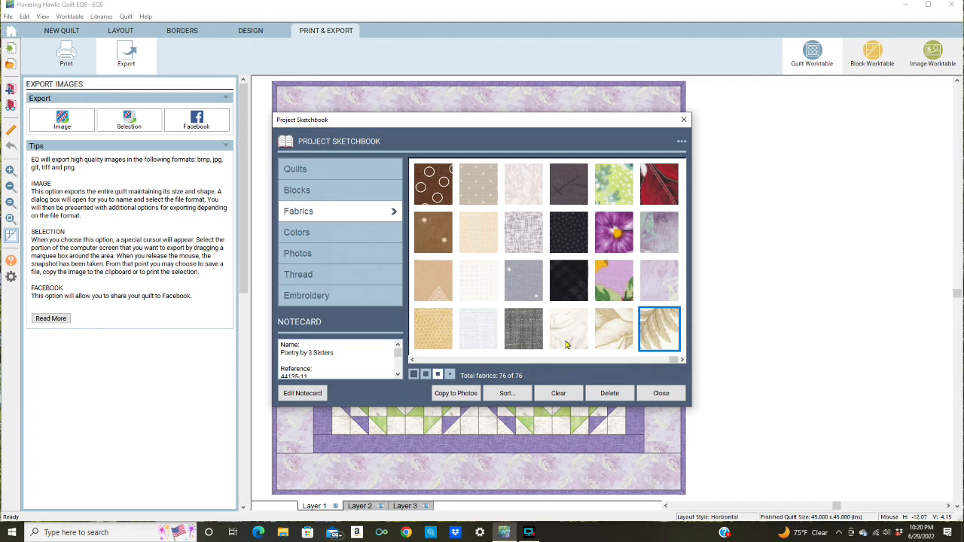
click(304, 170)
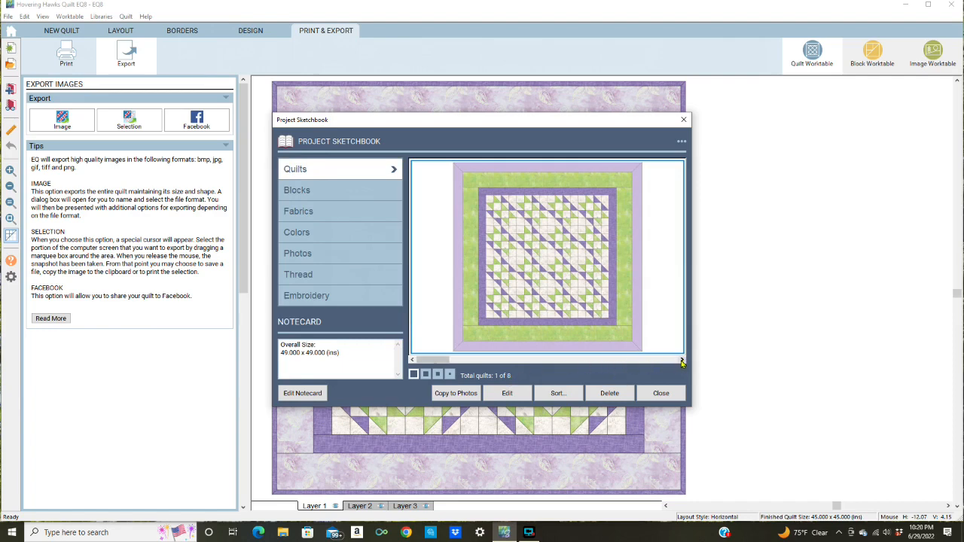
click(682, 361)
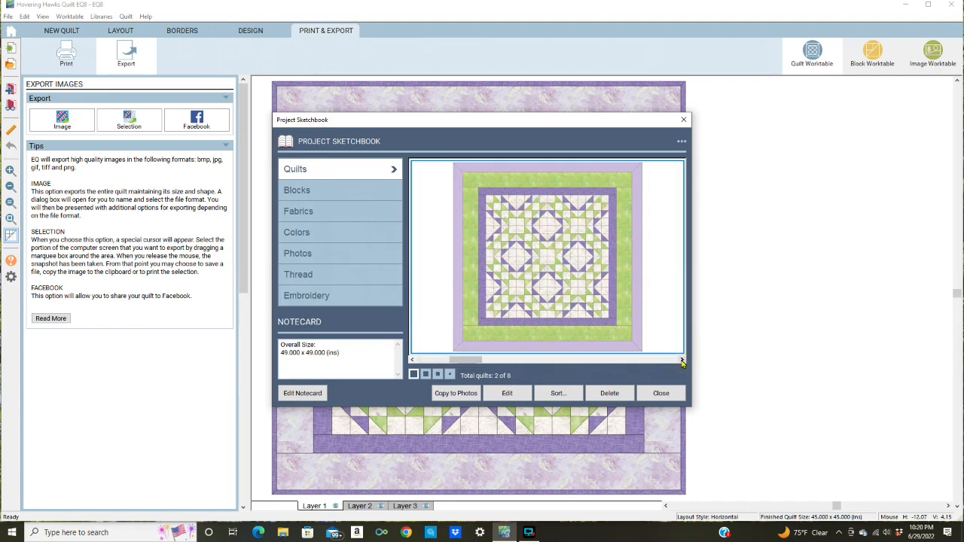
click(682, 361)
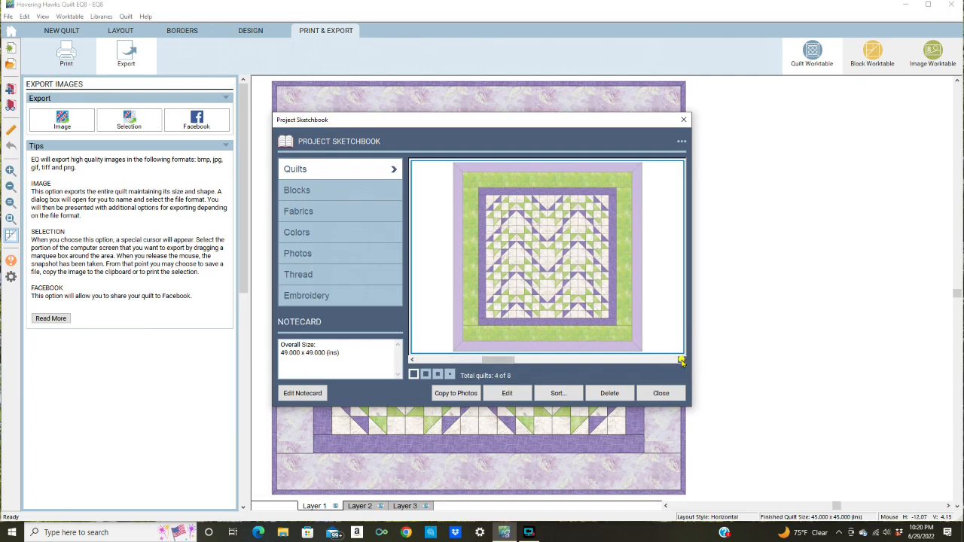
click(682, 362)
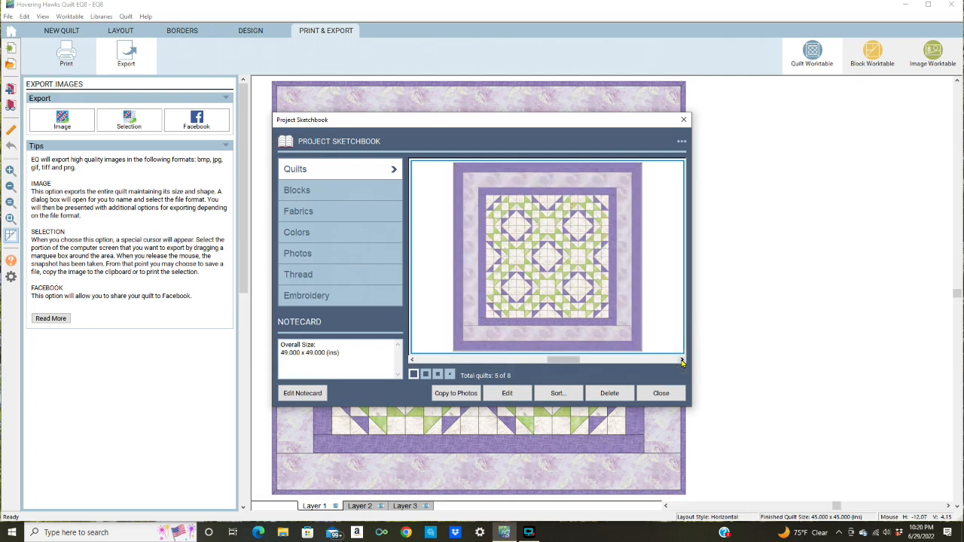
click(683, 362)
click(682, 362)
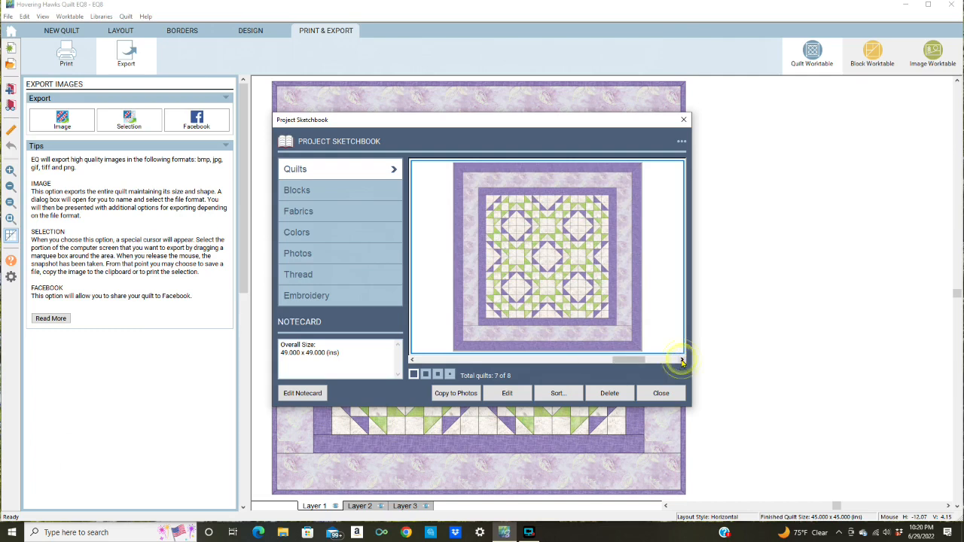
click(682, 362)
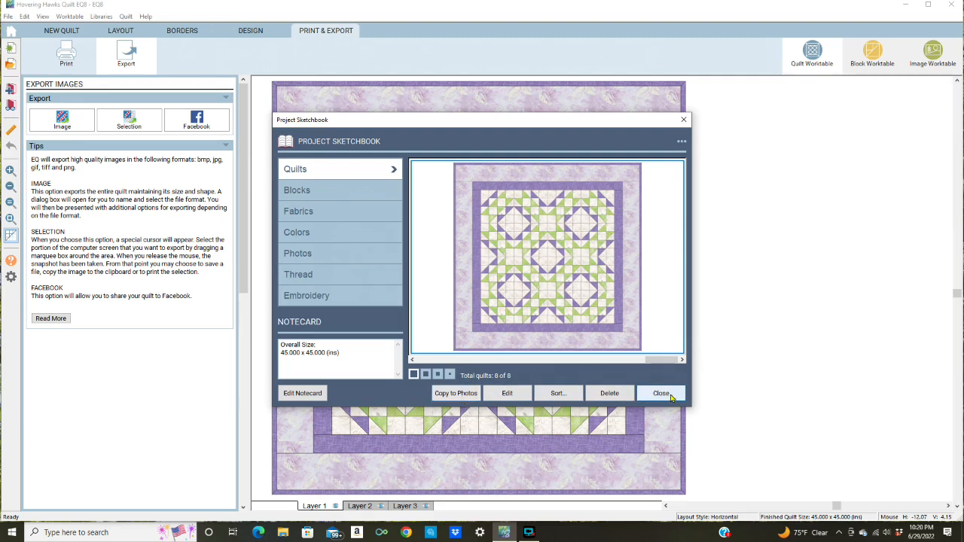
Step: Fill in the last quilt's notecard with the name Hovering Hawks and the note 4 x 4 Quilt Layout, and close the sketchbook
click(302, 393)
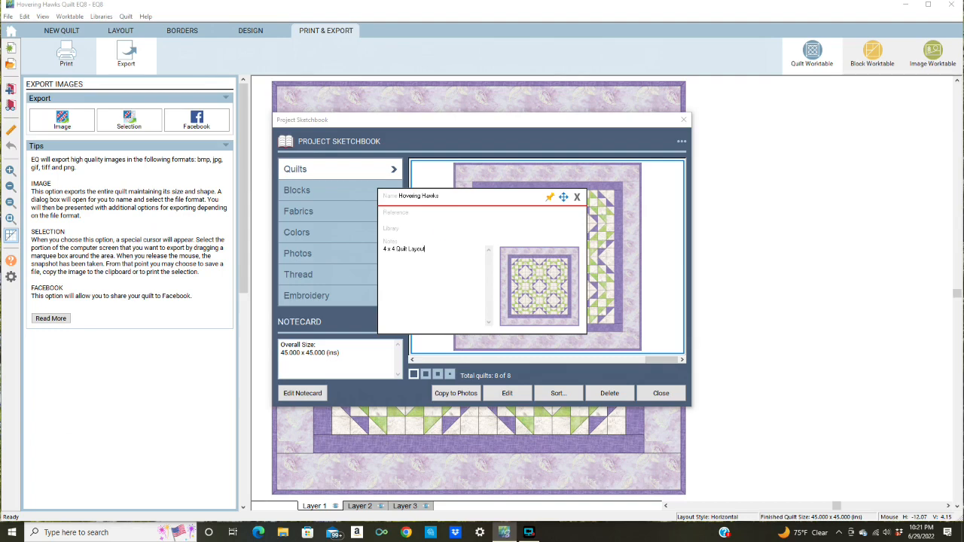
click(448, 250)
click(577, 197)
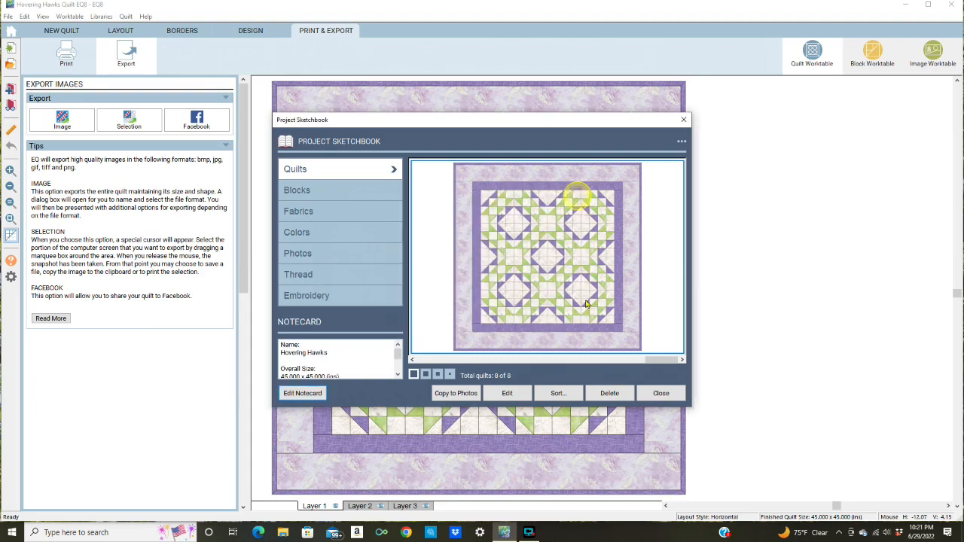
click(659, 392)
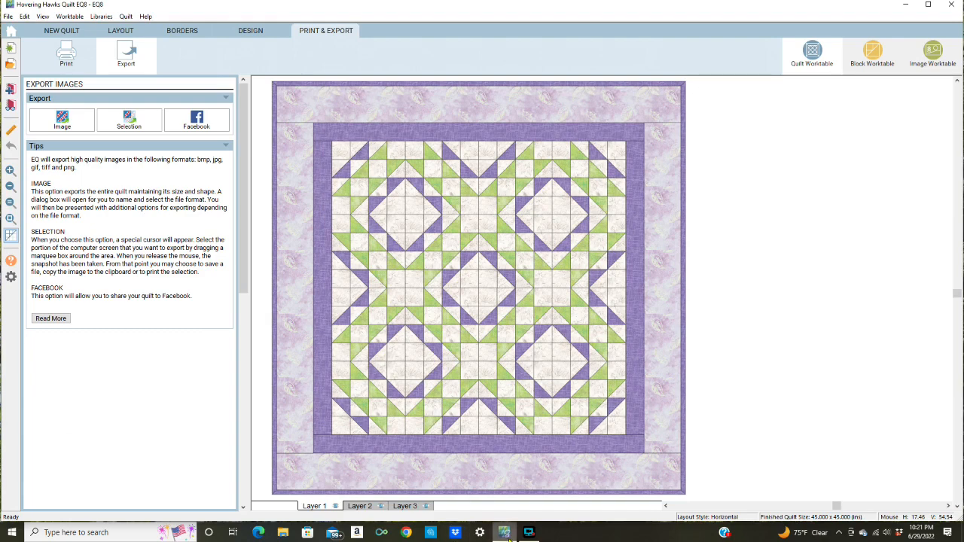
Step: Switch to File Explorer and open the 2022 Quilt Pattern Images folder under Documents, Quilt Patterns, My Quilt Patterns
click(283, 532)
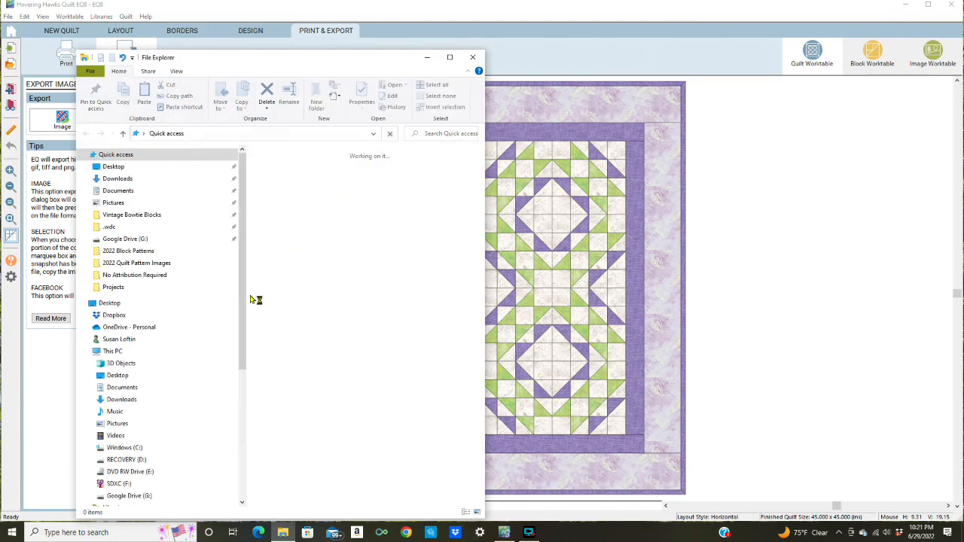
drag(241, 223, 238, 335)
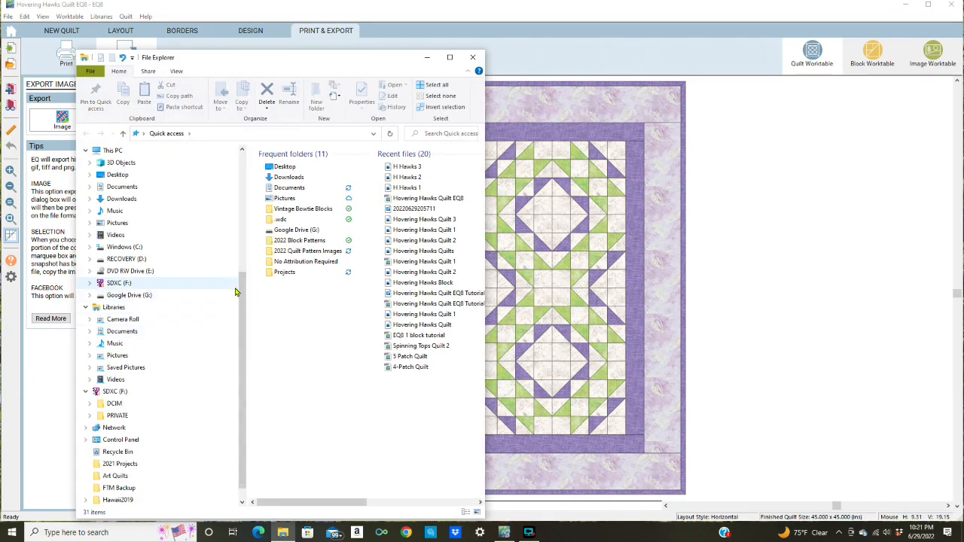
click(91, 188)
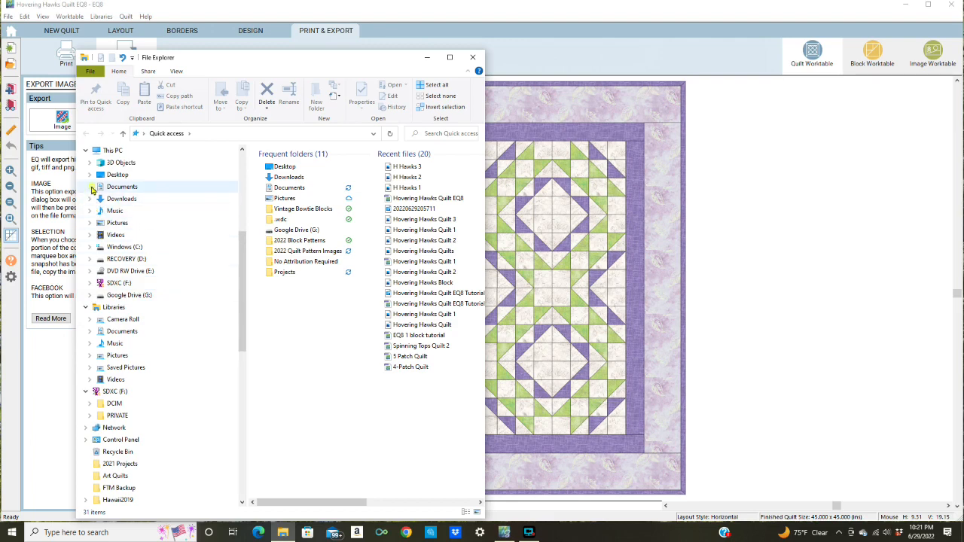
scroll(136, 367, down, 3)
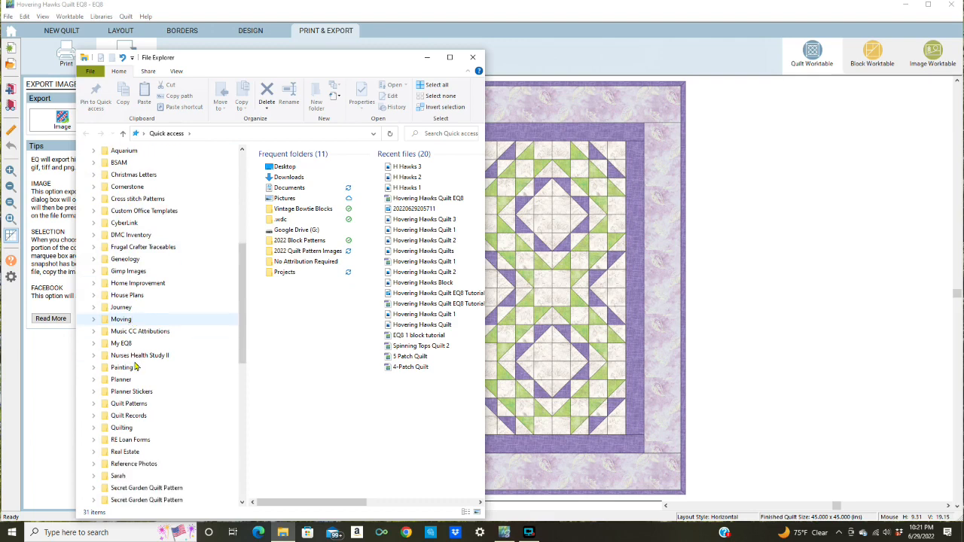
scroll(136, 367, down, 1)
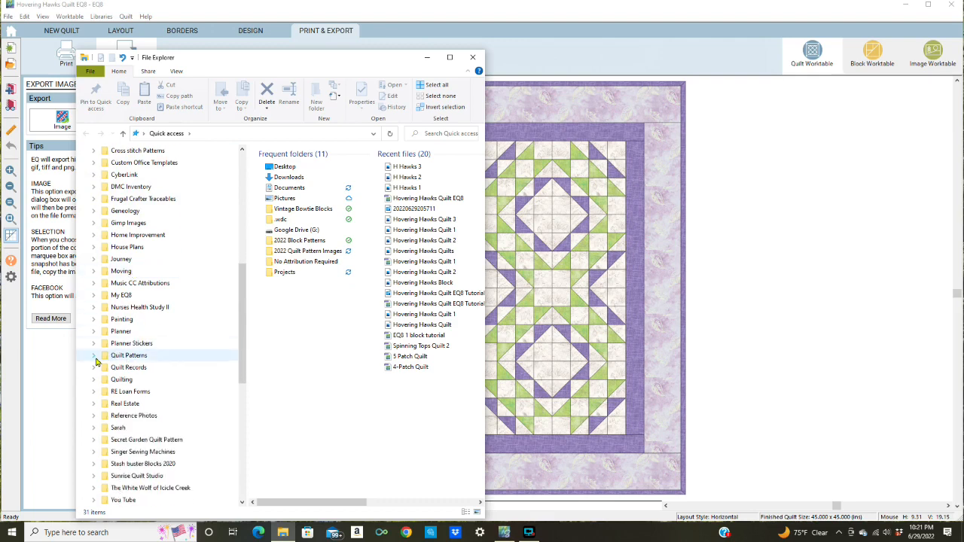
click(92, 356)
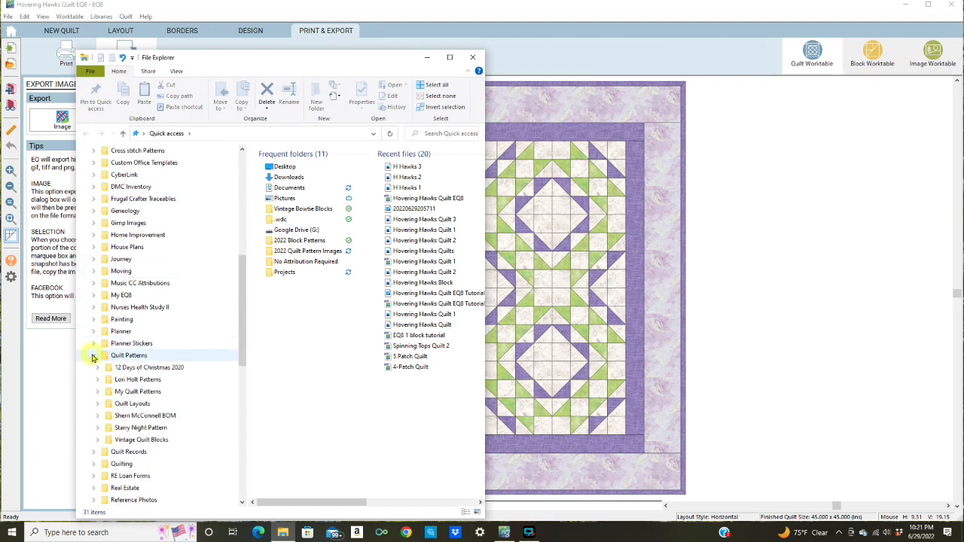
click(97, 392)
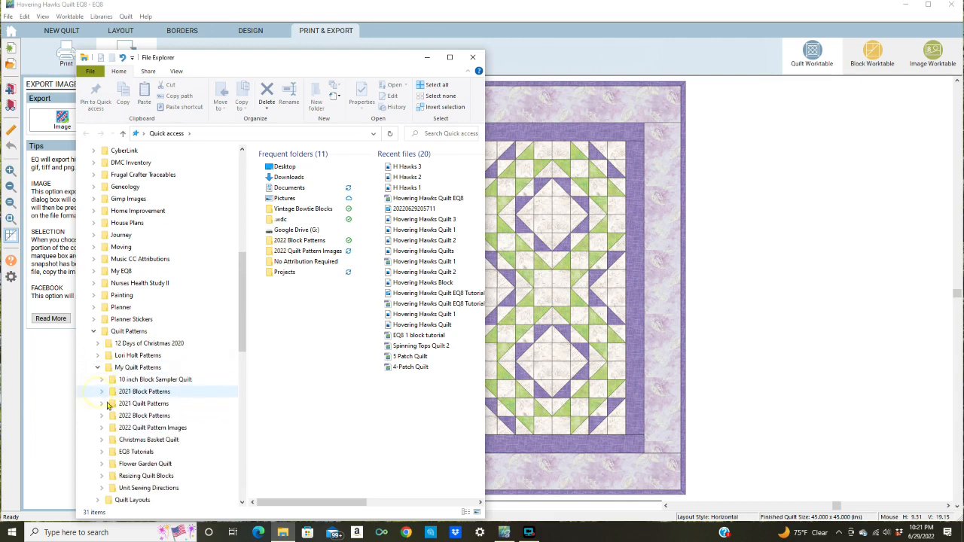
click(157, 427)
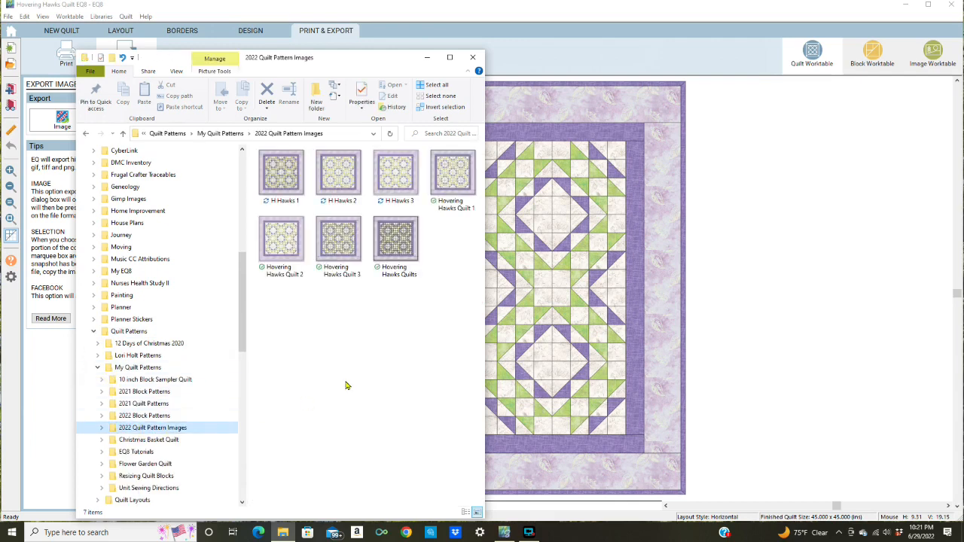
Step: Open the exported image H Hawks 1 in the photo viewer and enlarge it to 146% to examine its outlines
click(285, 178)
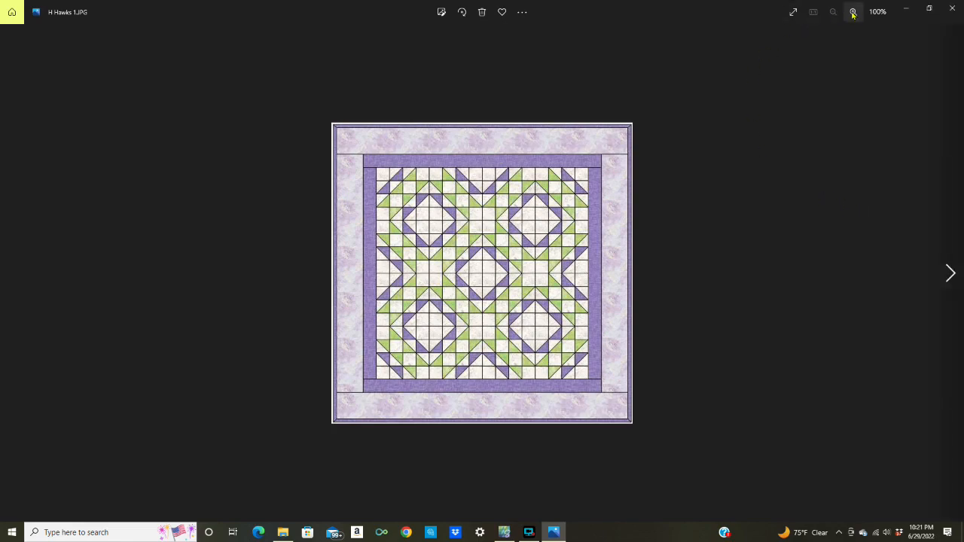
click(853, 12)
click(853, 12)
click(853, 12)
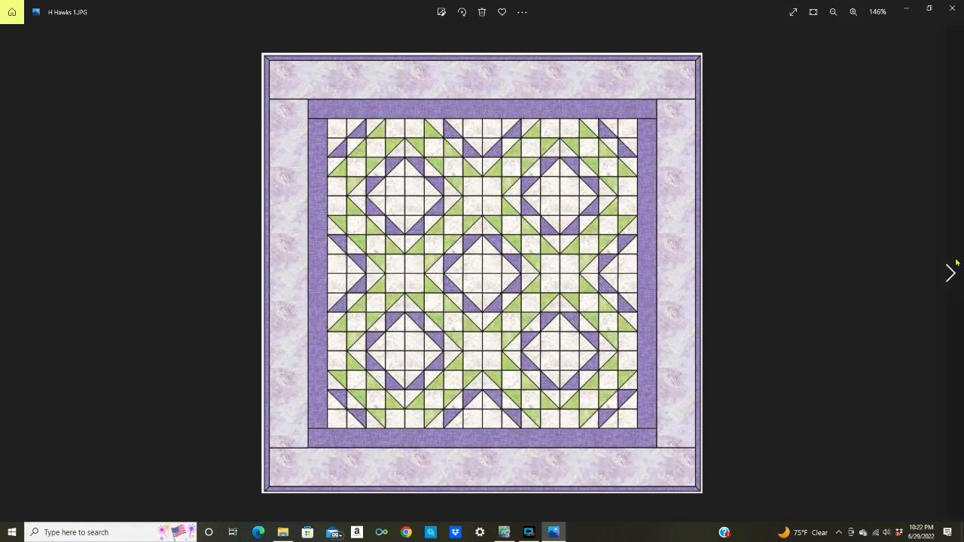
Step: Show the exported image H Hawks 2 and enlarge it to 146% to examine its block and border outlines
click(950, 273)
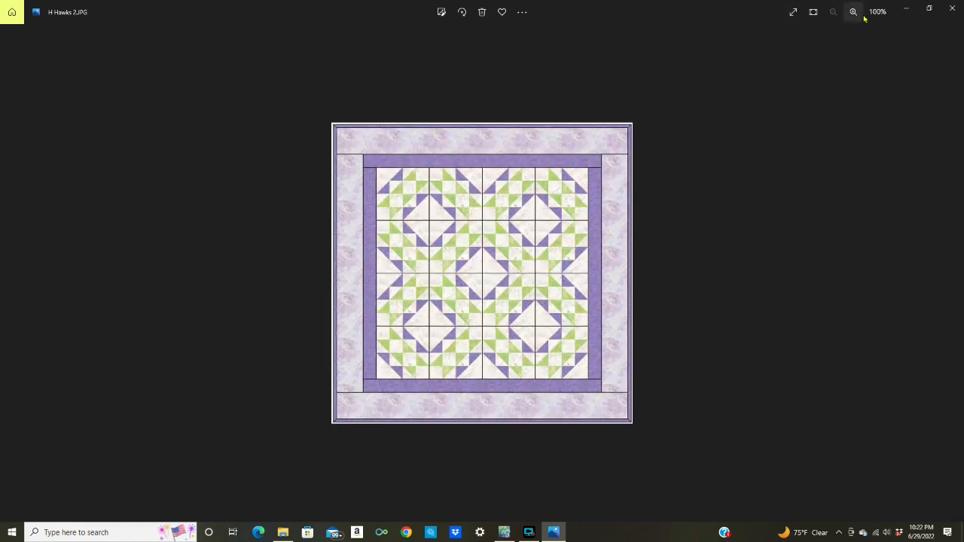
click(853, 12)
click(853, 11)
click(853, 10)
click(853, 10)
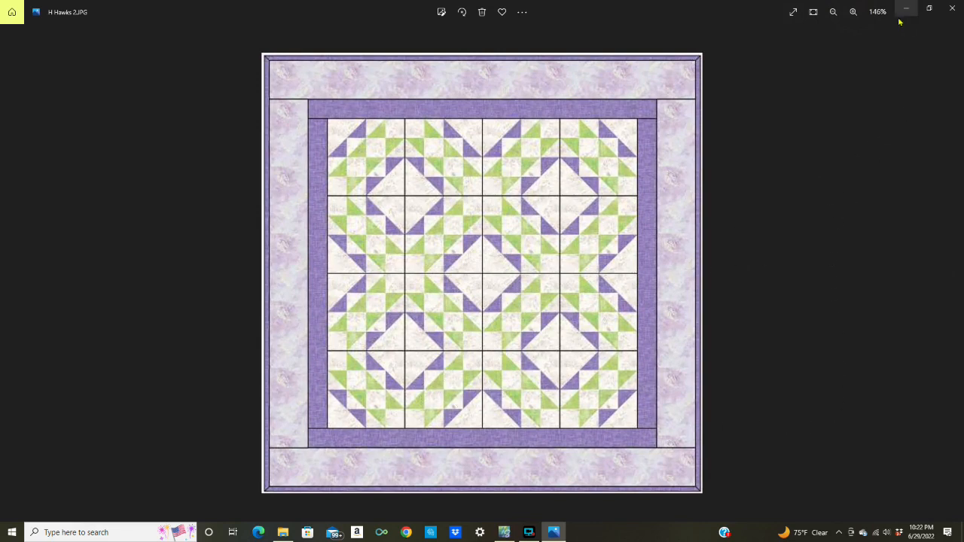
Step: Examine the exported image H Hawks 3 at 146%, then close the photo viewer and File Explorer to return to EQ8
click(950, 273)
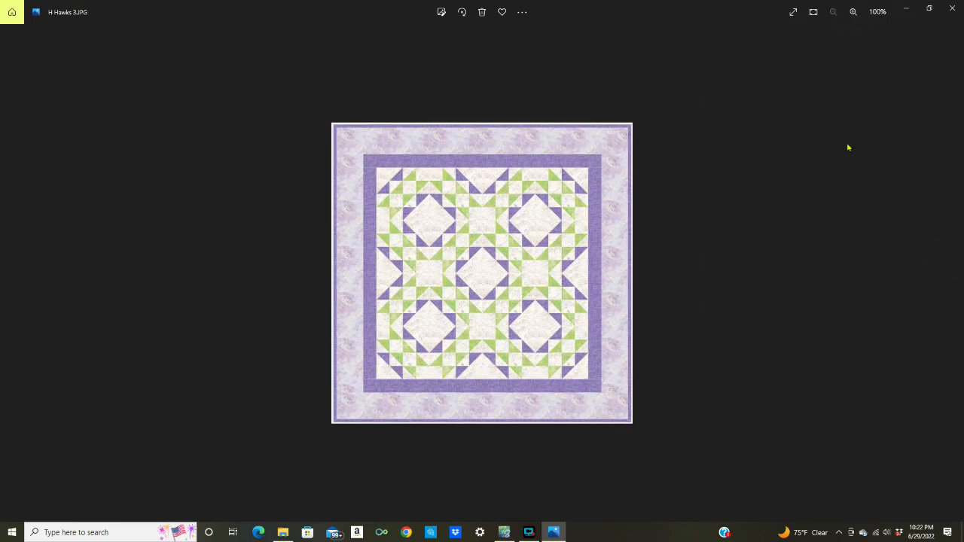
click(854, 11)
click(853, 11)
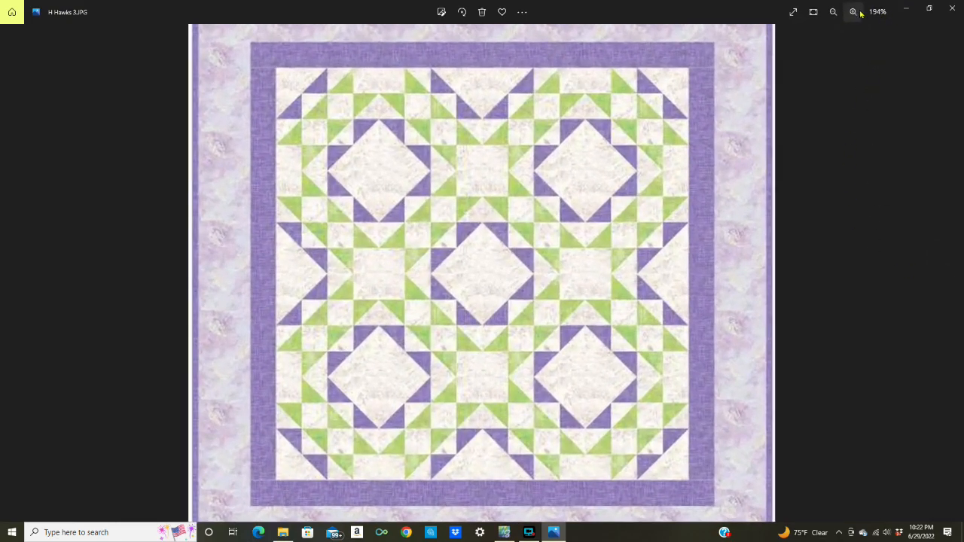
click(833, 12)
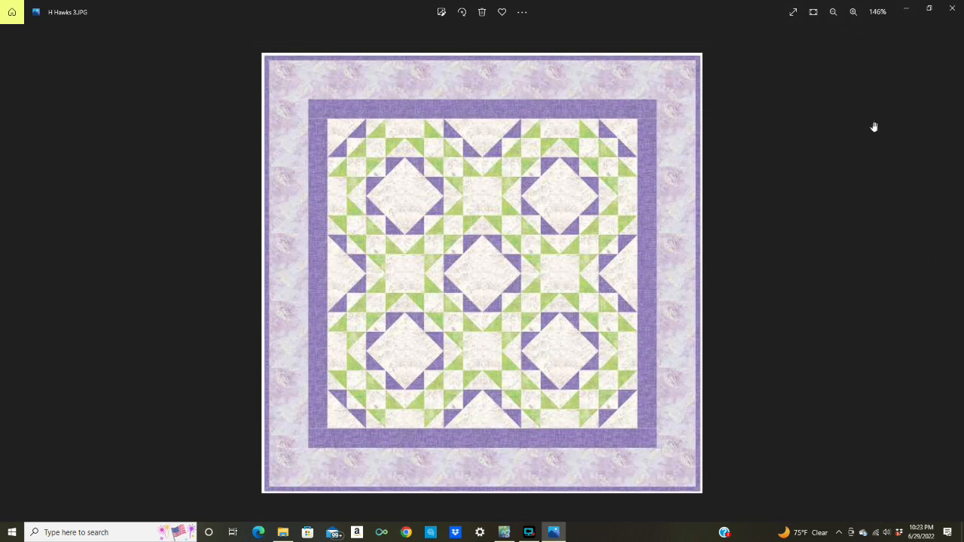
click(953, 11)
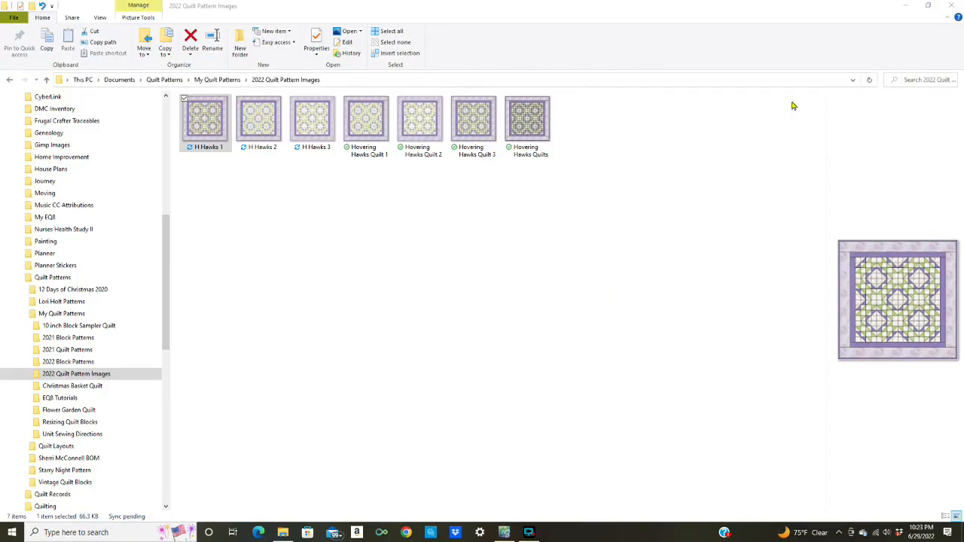
click(952, 6)
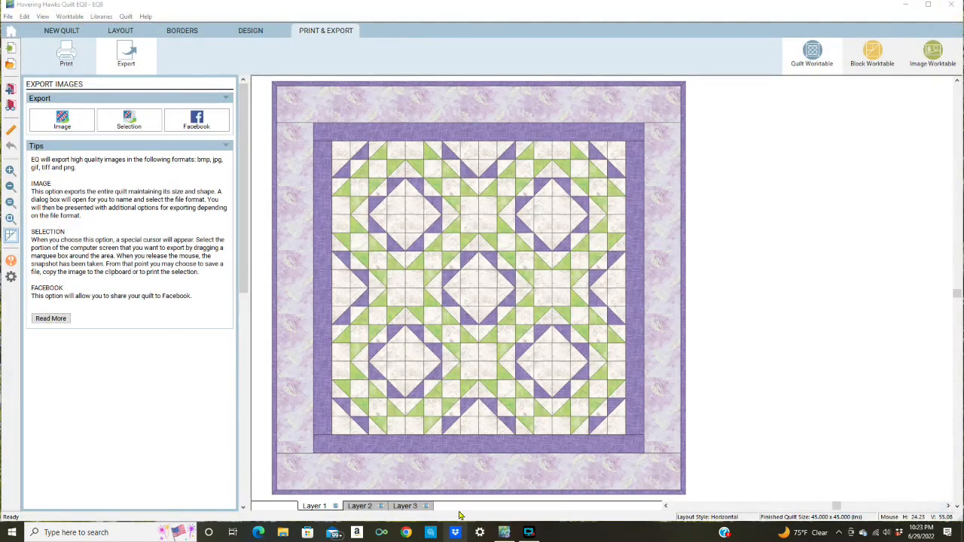